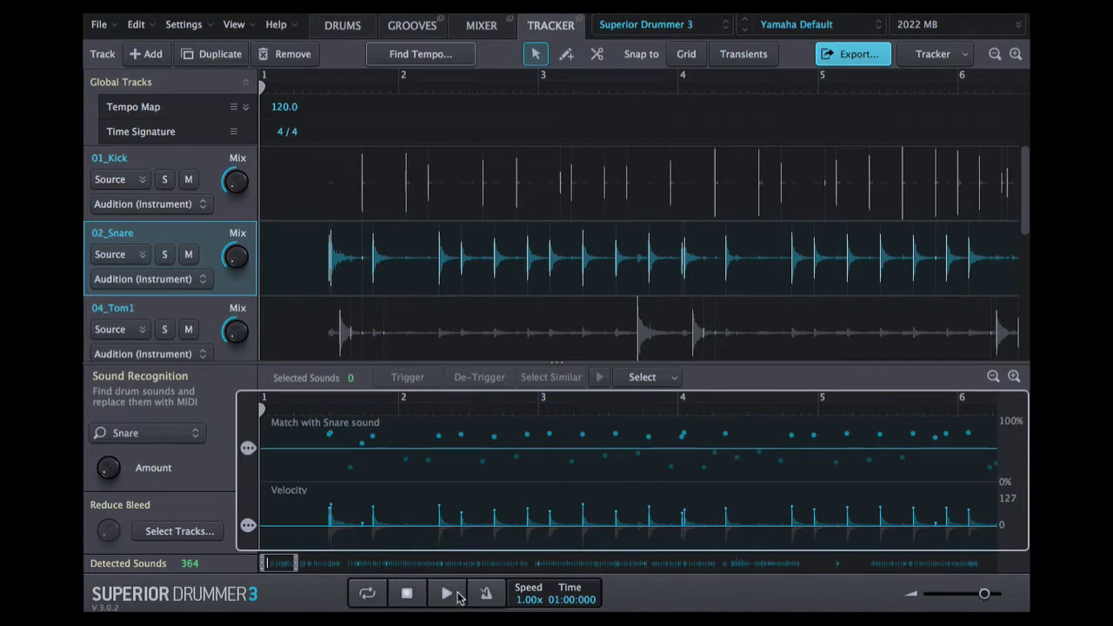
# Play back the Tracker audio and set the Kick, Snare and Tom1 tracks' Mix to 0% source and 100% samples.
pyautogui.click(455, 593)
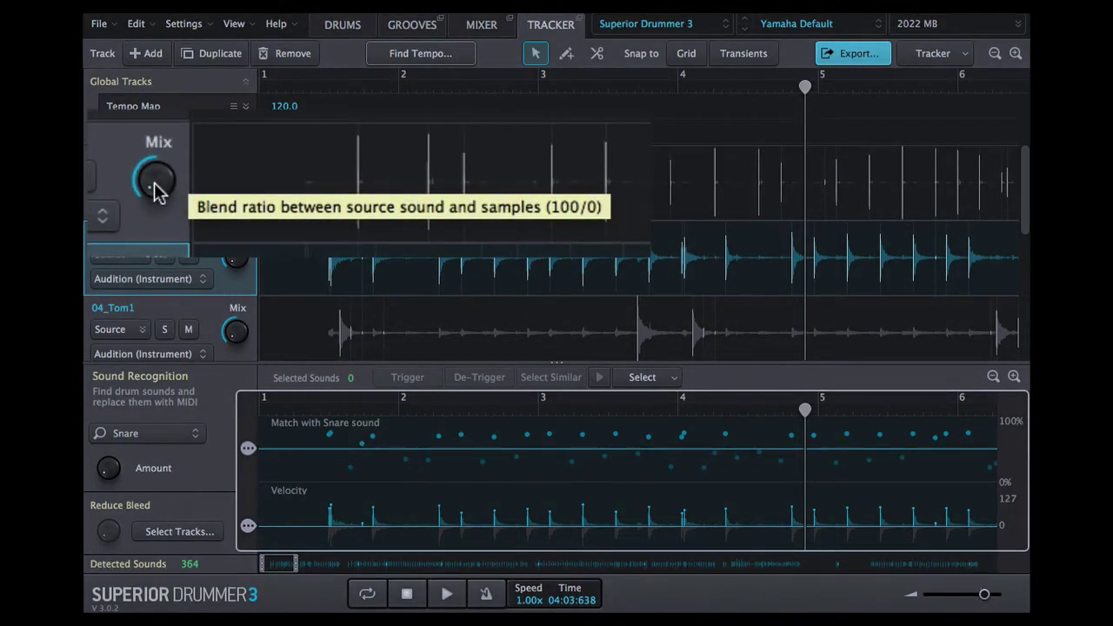
pyautogui.moveTo(155, 184); pyautogui.dragTo(228, 10)
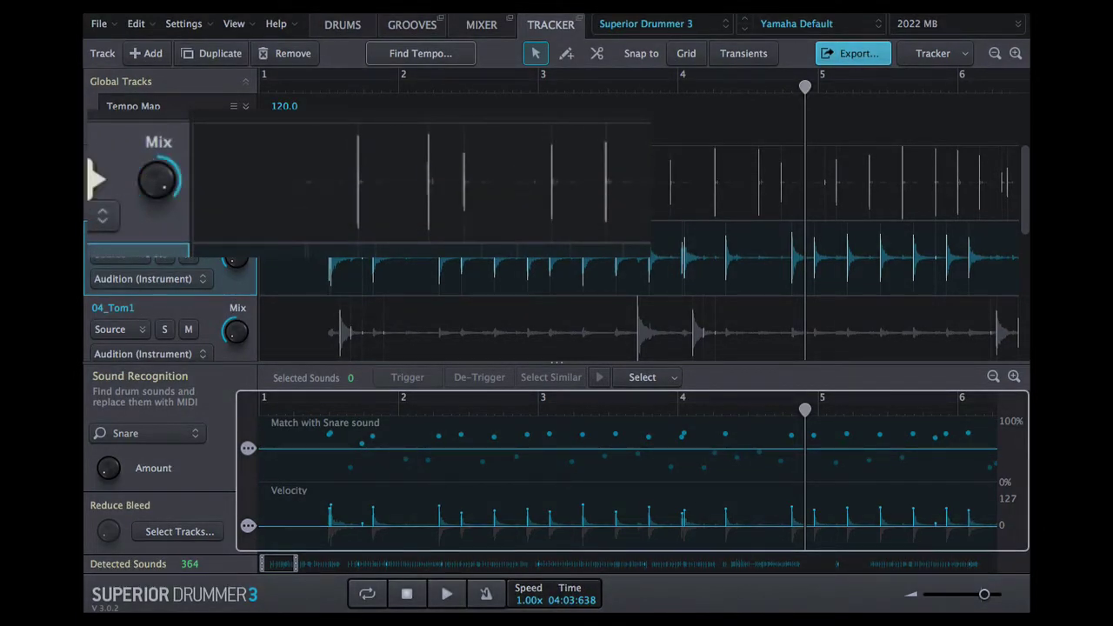
pyautogui.moveTo(240, 257); pyautogui.dragTo(217, 16)
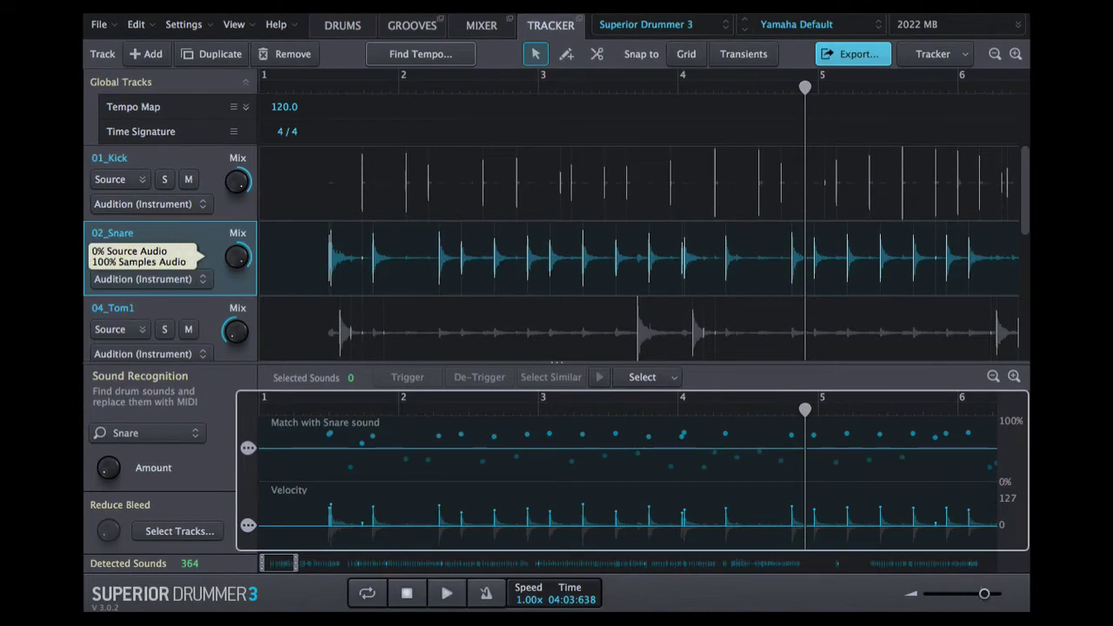
pyautogui.moveTo(240, 330); pyautogui.dragTo(199, 103)
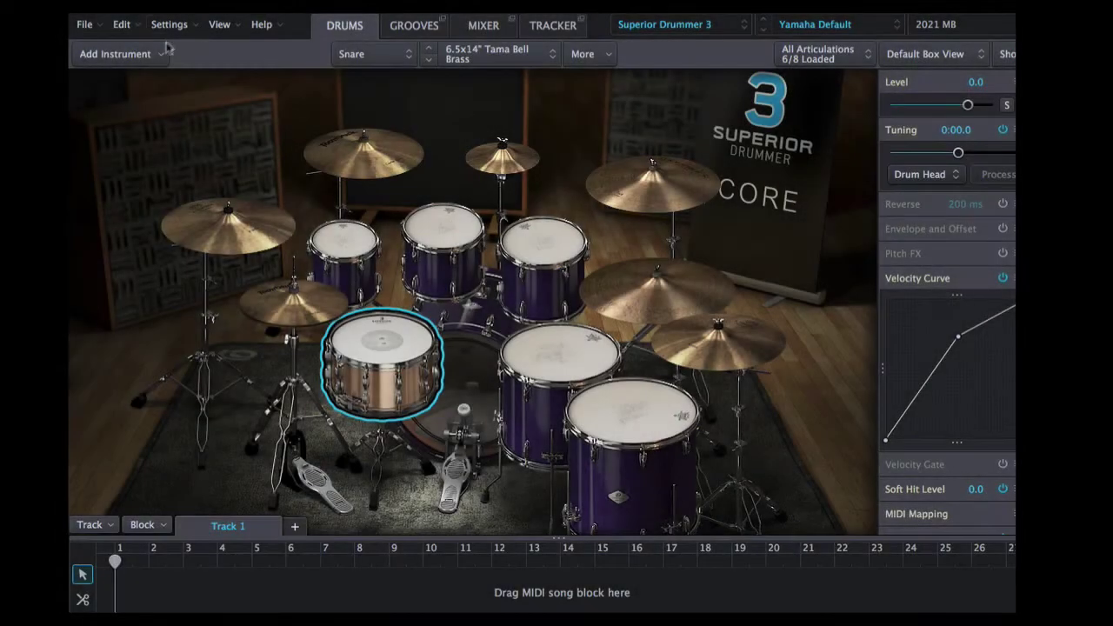
# Look through the General, Performance, Libraries, Advanced and MIDI In/E-Drums pages of the settings.
pyautogui.click(170, 25)
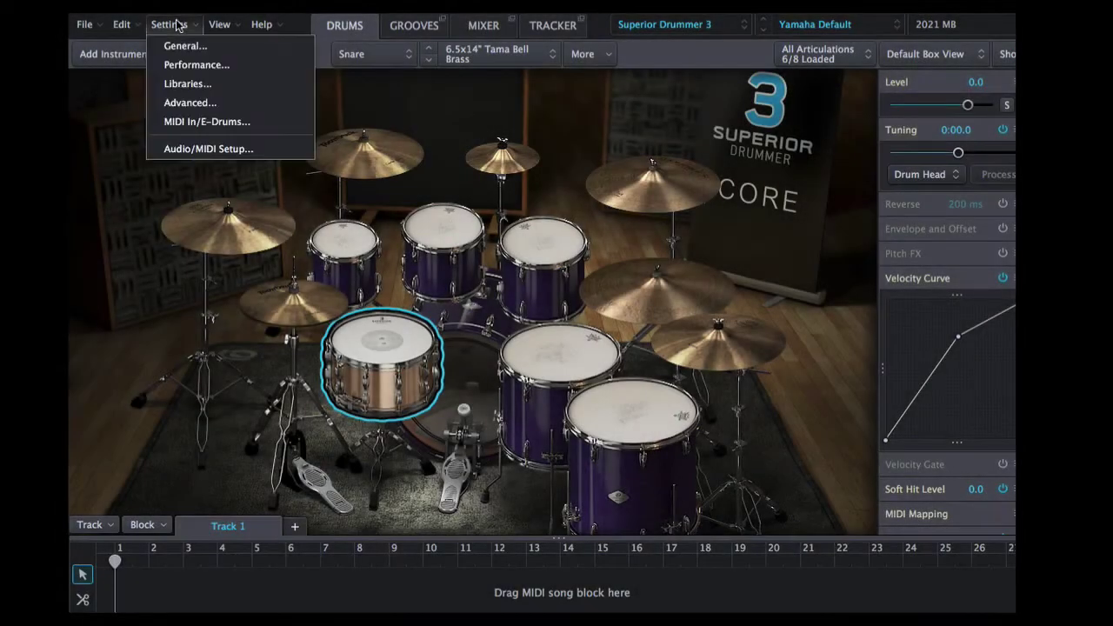
pyautogui.click(183, 45)
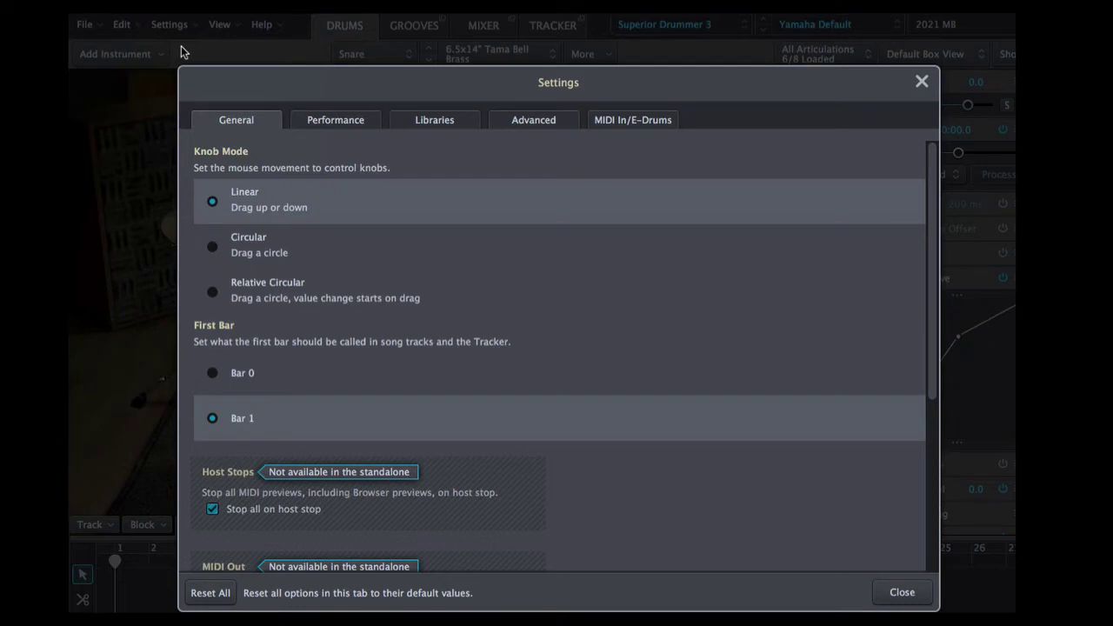
pyautogui.click(320, 126)
pyautogui.click(421, 122)
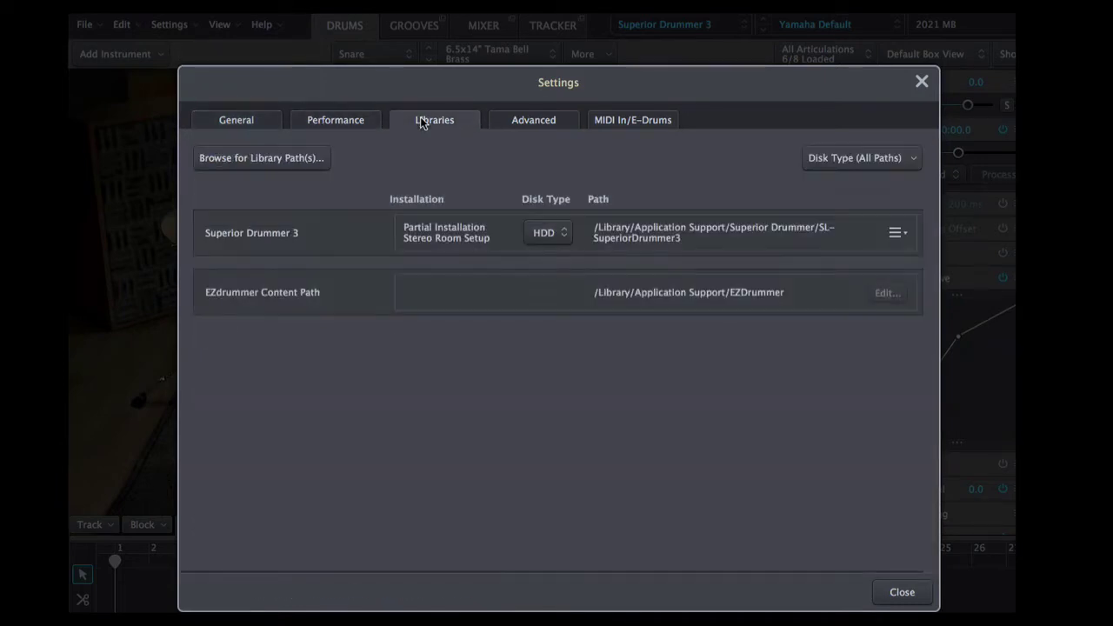
pyautogui.click(526, 119)
pyautogui.click(629, 125)
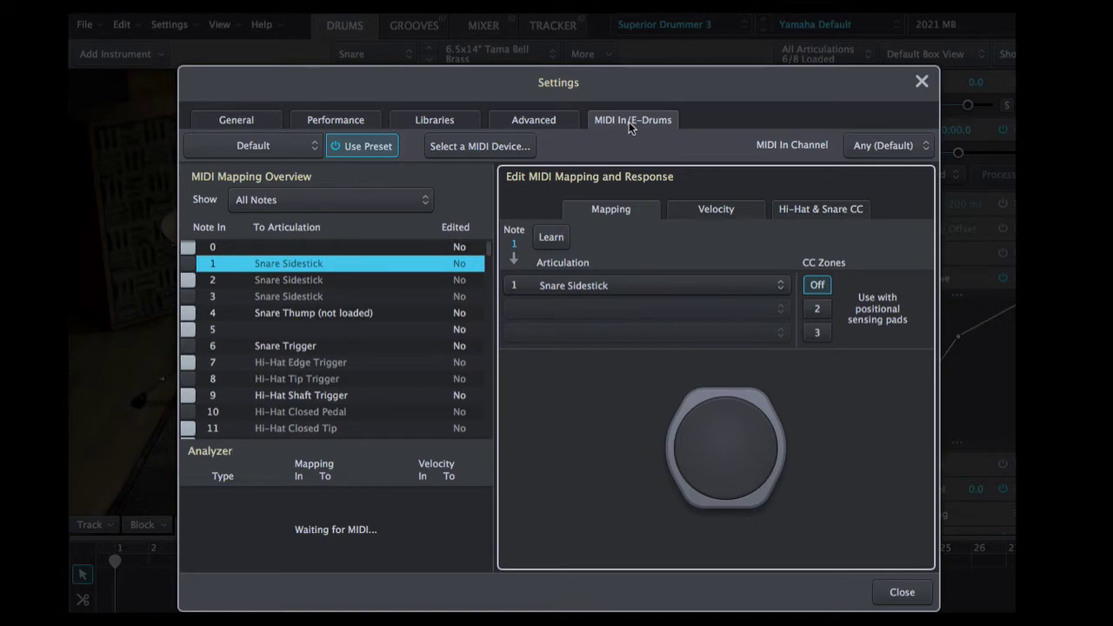
# Apply the Roland e-drum preset to the MIDI input and review its note-to-articulation mapping.
pyautogui.click(287, 154)
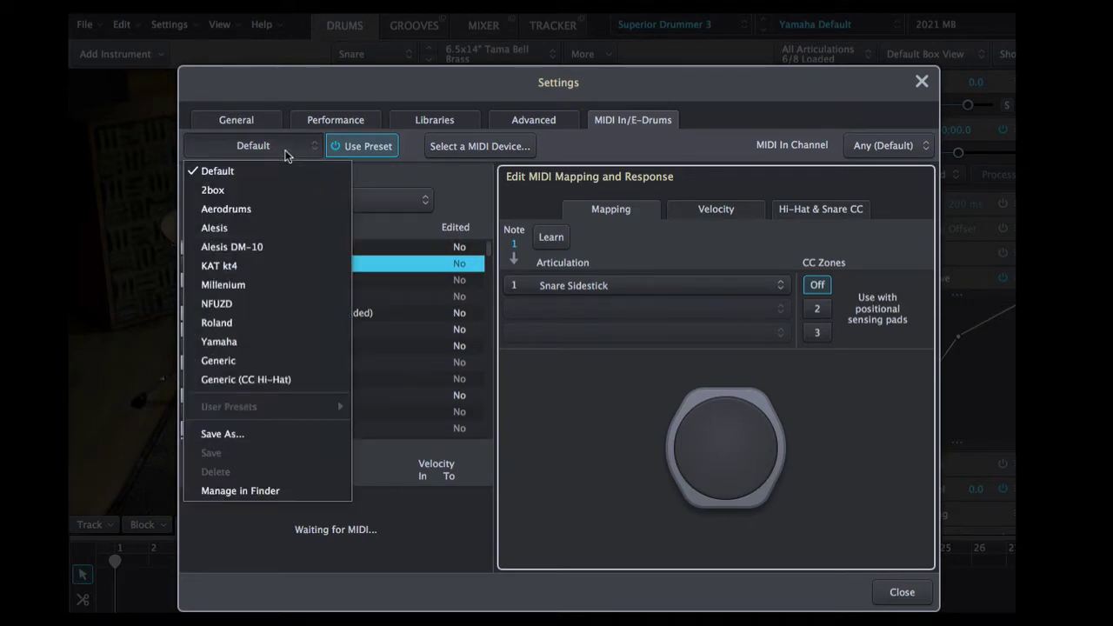
pyautogui.click(255, 323)
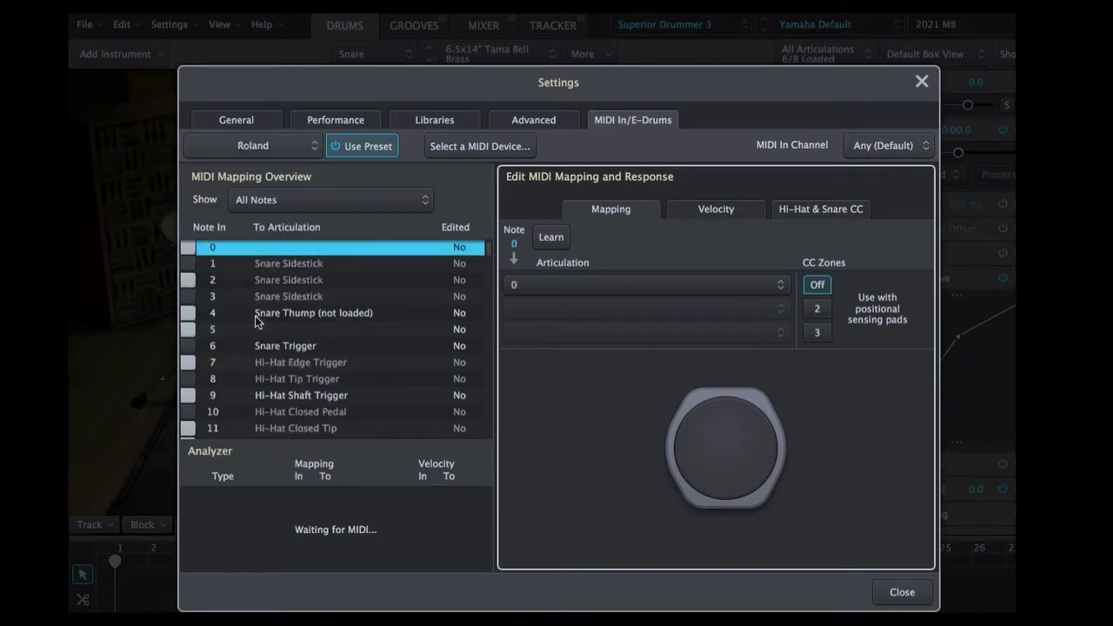
pyautogui.scroll(-10, 257, 321)
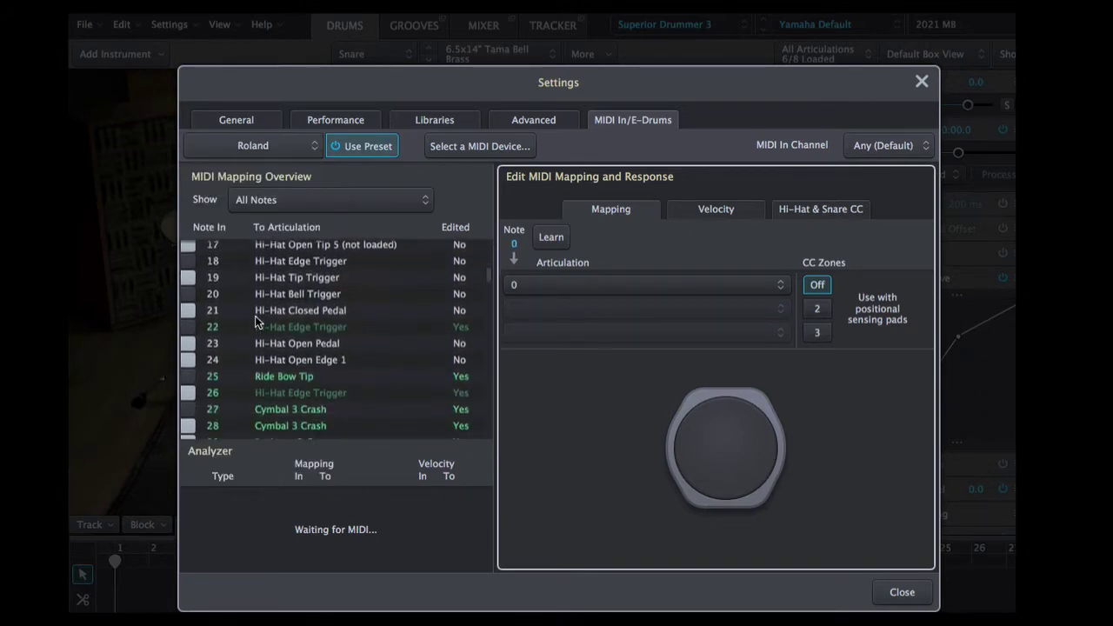
pyautogui.scroll(-8, 256, 320)
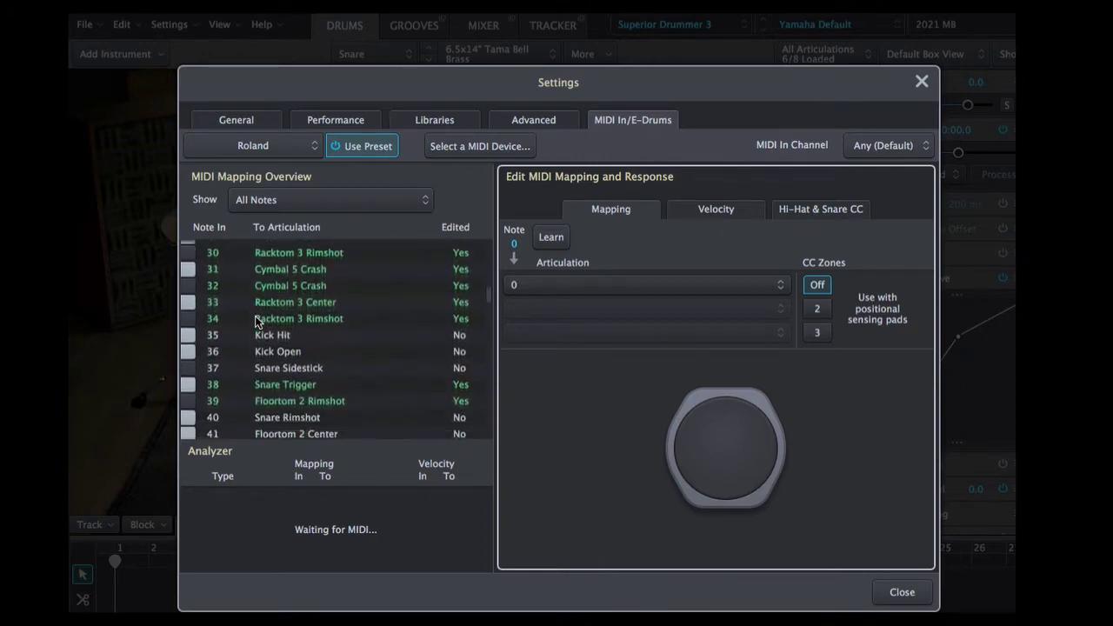
pyautogui.scroll(-2, 254, 315)
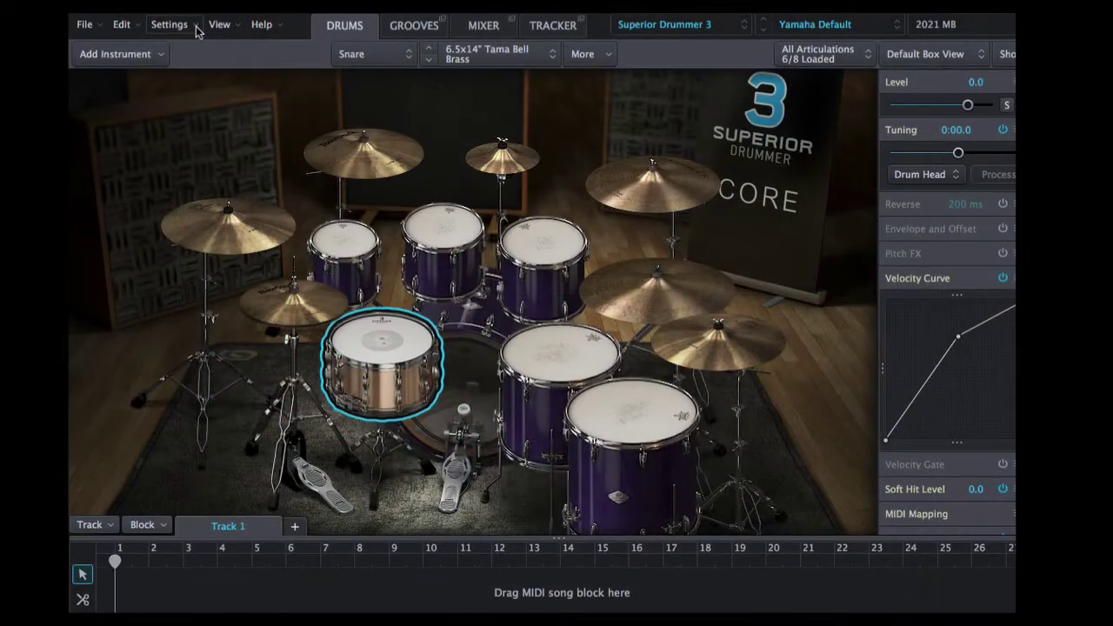
# Show the MIDI devices in the Audio/MIDI setup and toggle the Axiom A.I.R. Mini32 MIDI input on and off.
pyautogui.click(197, 26)
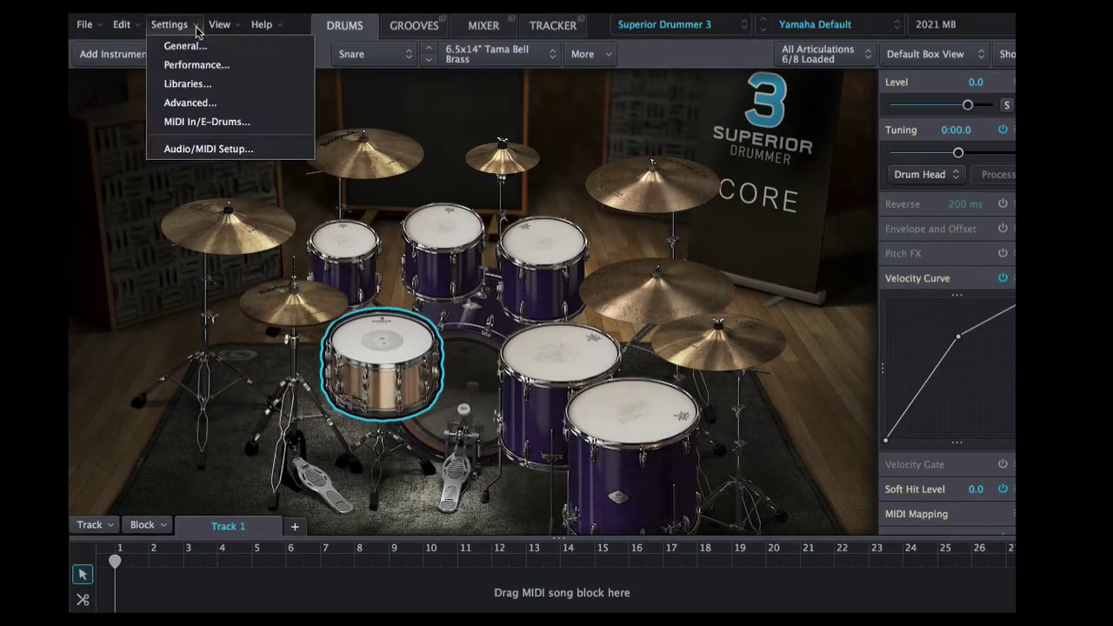
pyautogui.click(210, 148)
pyautogui.click(383, 274)
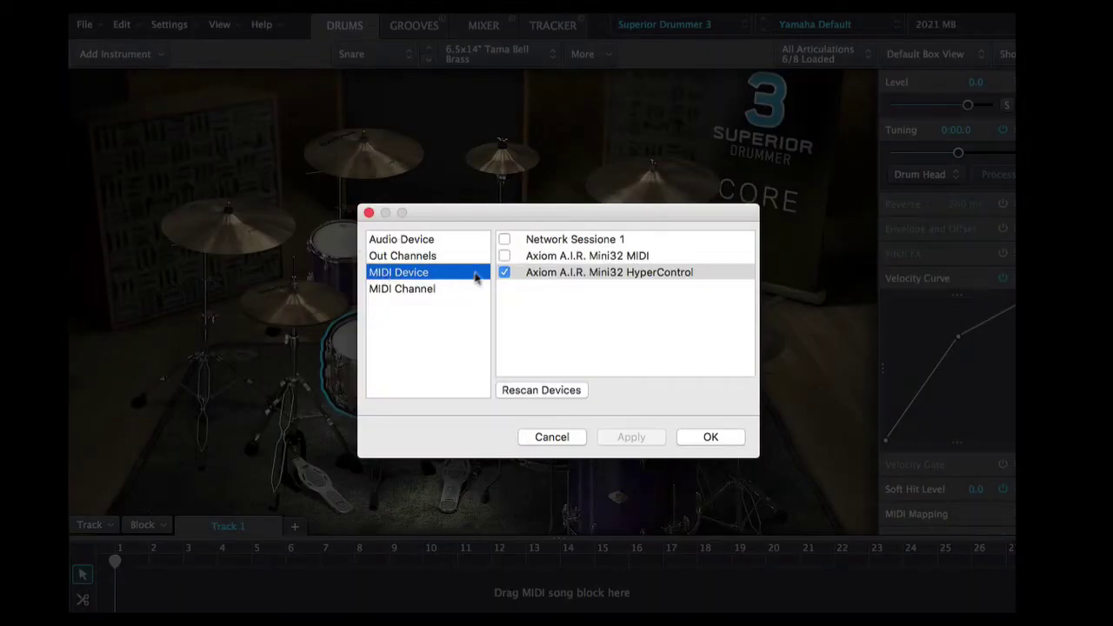
pyautogui.click(506, 256)
pyautogui.click(505, 256)
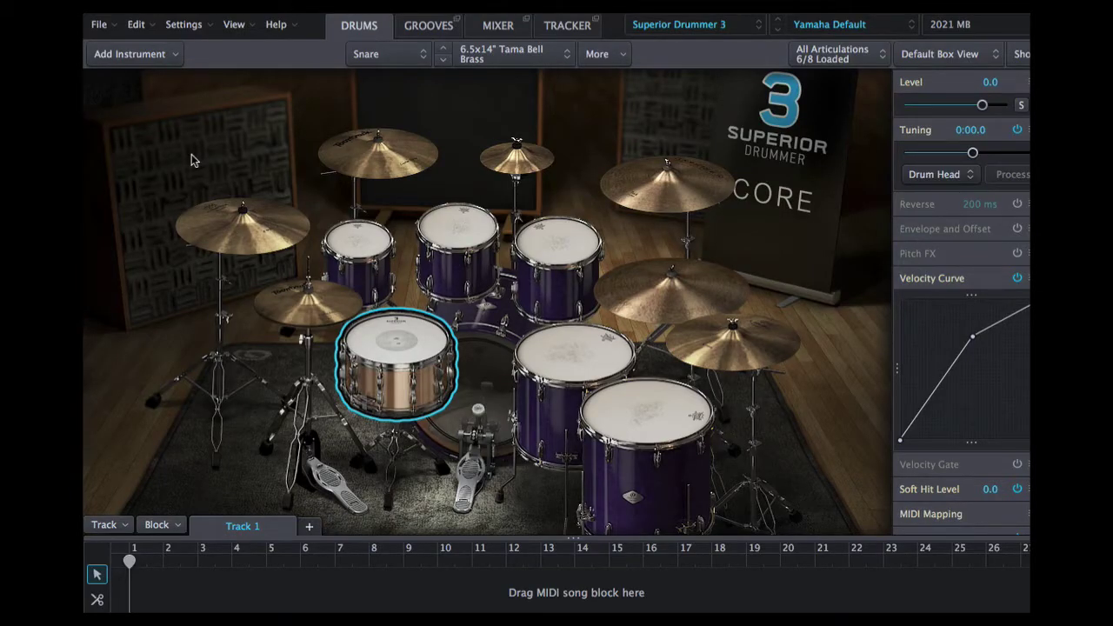
# Set the interface scaling to 80%.
pyautogui.click(250, 30)
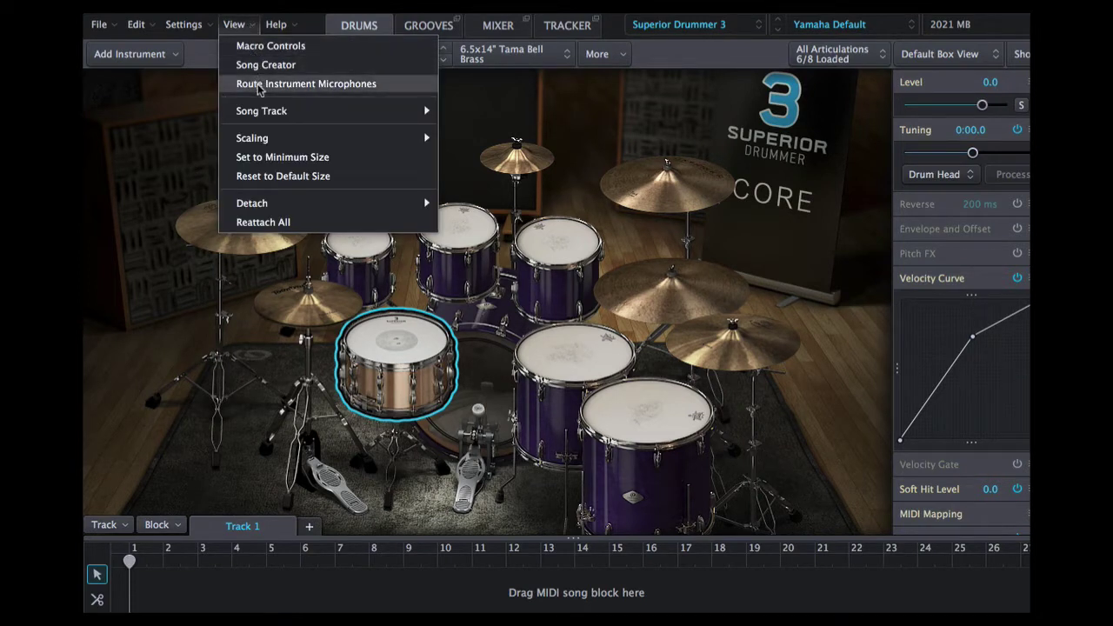
pyautogui.moveTo(270, 144)
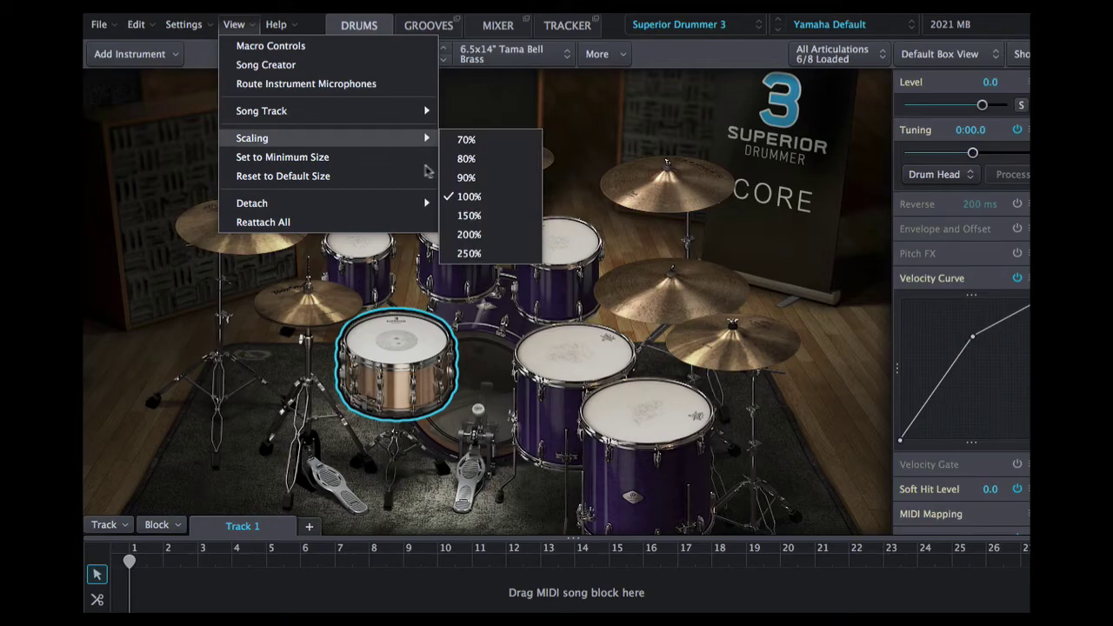
pyautogui.click(463, 162)
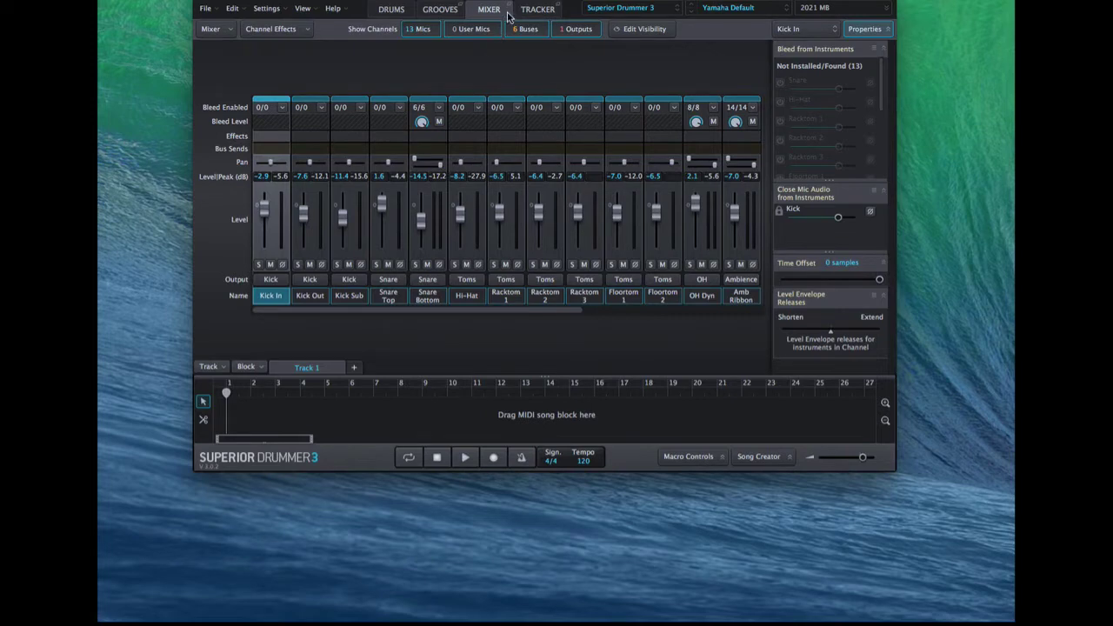
# Detach the Mixer into its own resized window over the lower part of the main window and show the Drums view.
pyautogui.moveTo(511, 8); pyautogui.dragTo(498, 6)
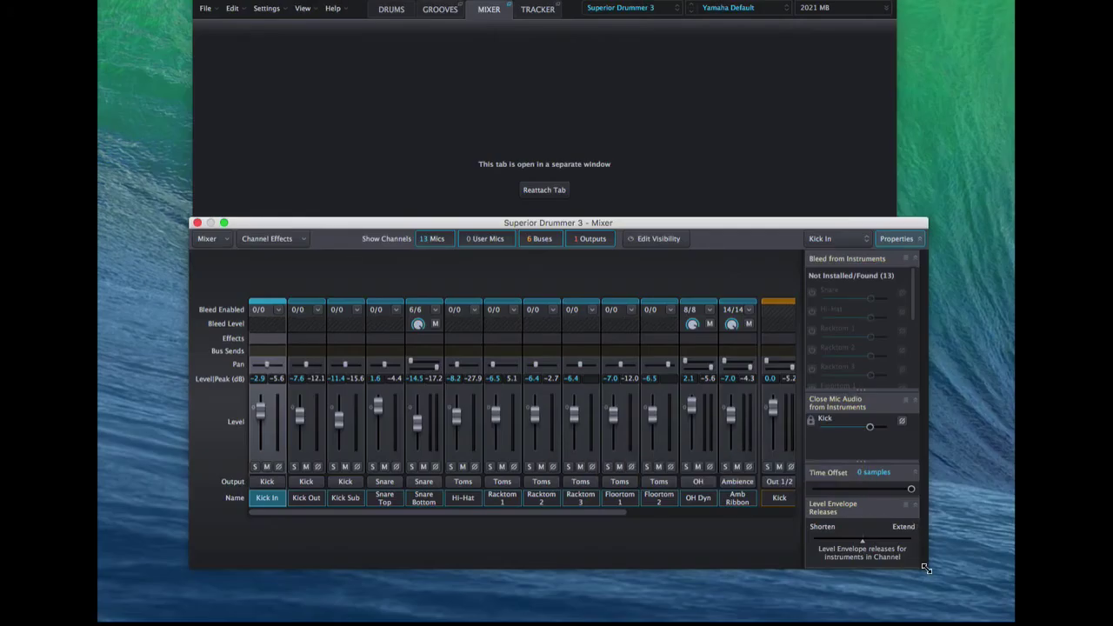
pyautogui.moveTo(926, 568); pyautogui.dragTo(946, 479)
pyautogui.moveTo(804, 228); pyautogui.dragTo(806, 367)
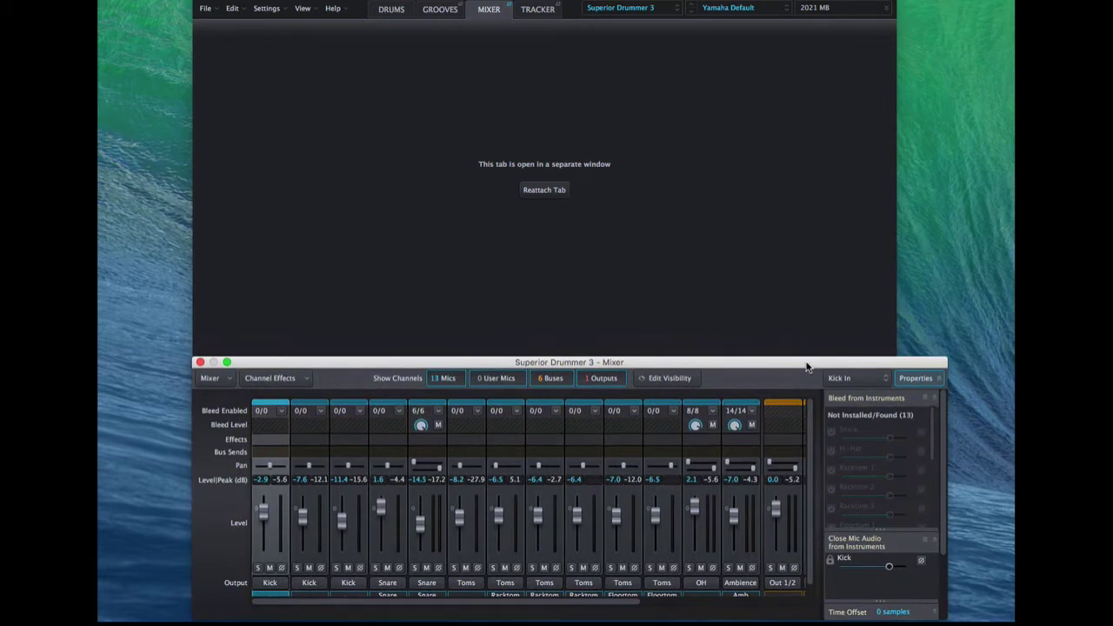
pyautogui.click(392, 10)
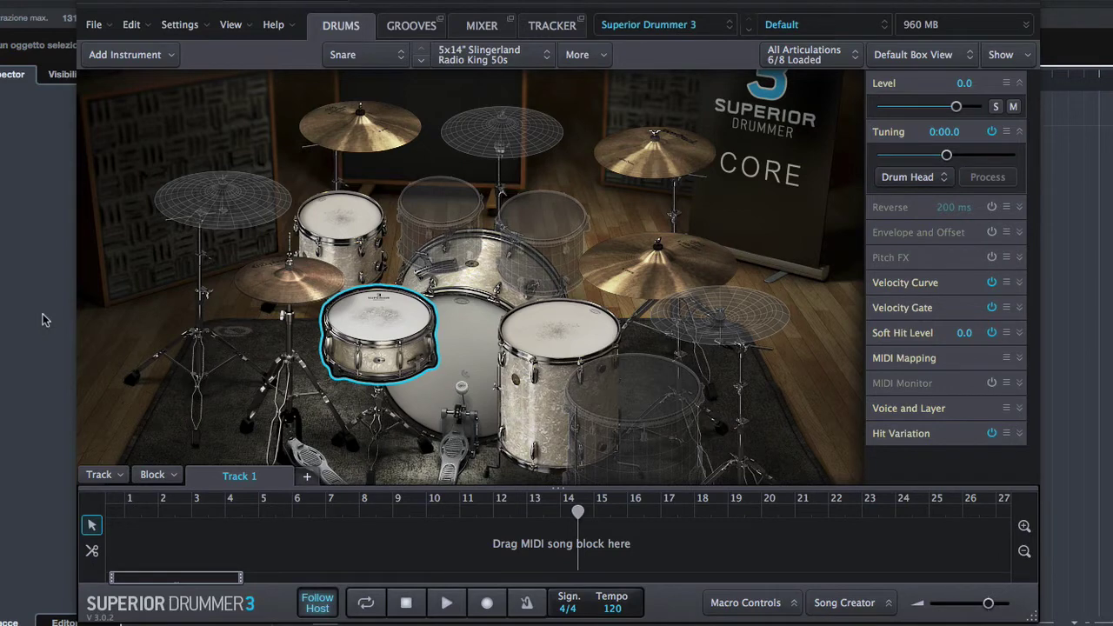
# Open the project tracker 1.sd3p from the project presets folder without saving the current untitled project.
pyautogui.click(96, 25)
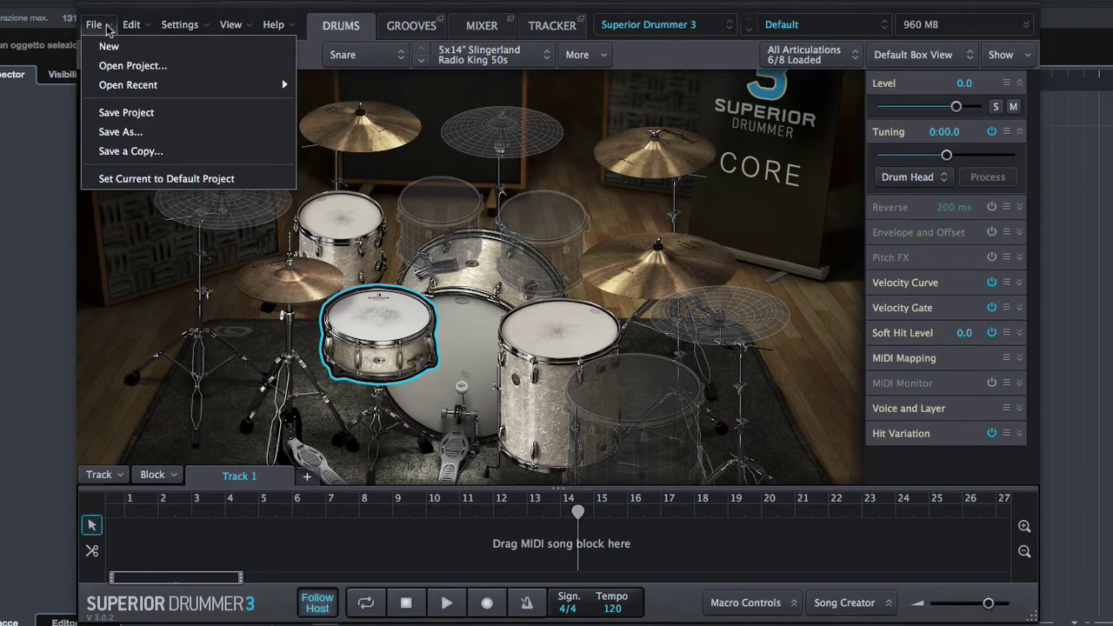
pyautogui.click(117, 66)
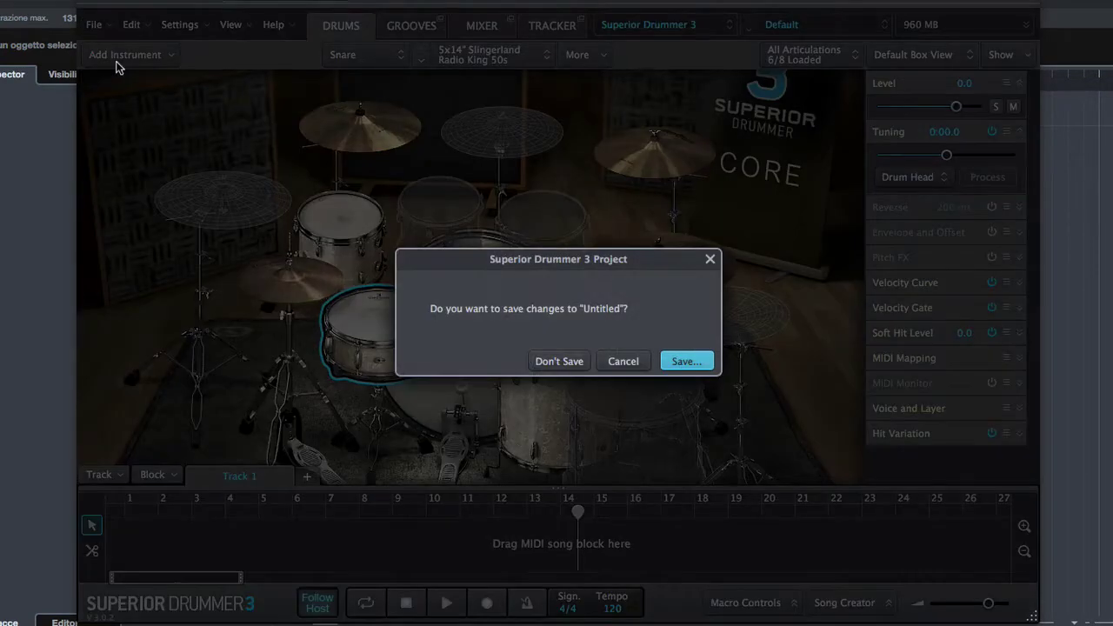
pyautogui.click(559, 362)
pyautogui.click(385, 103)
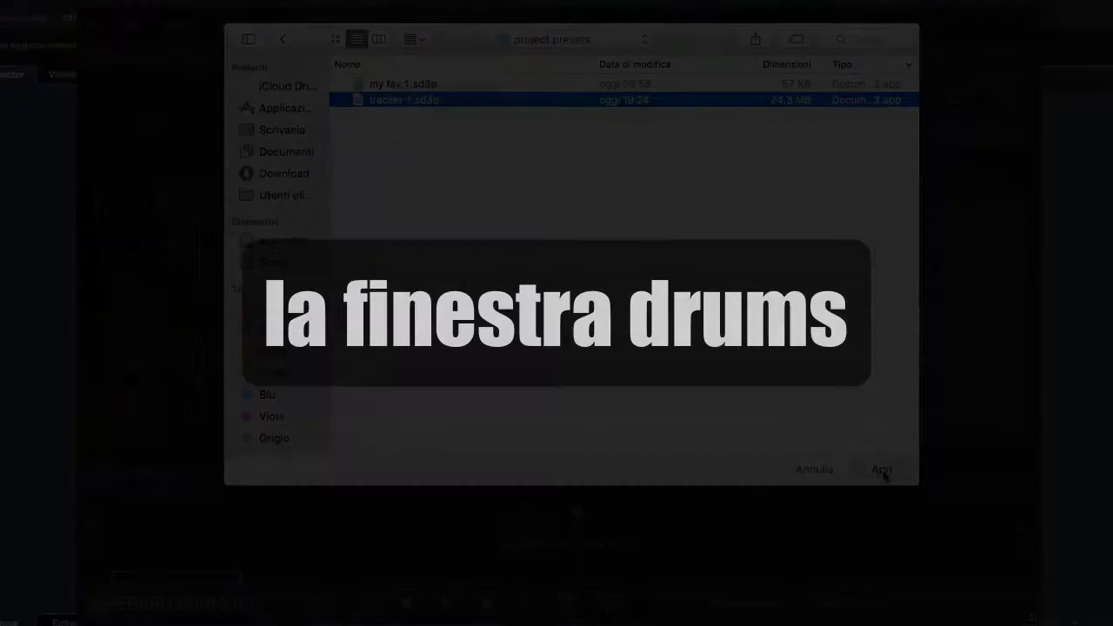
pyautogui.click(882, 469)
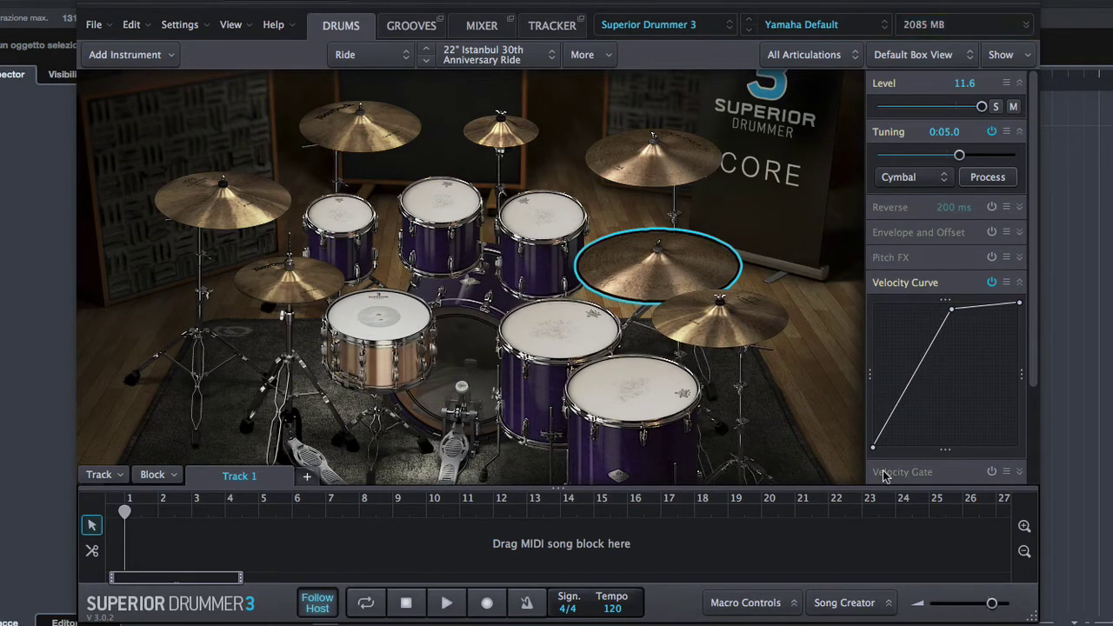
# Search for a Racktom 2 replacement in the Drumkit from Hell EZX library and pick the 10" Sonor rack tom.
pyautogui.click(440, 222)
pyautogui.click(477, 58)
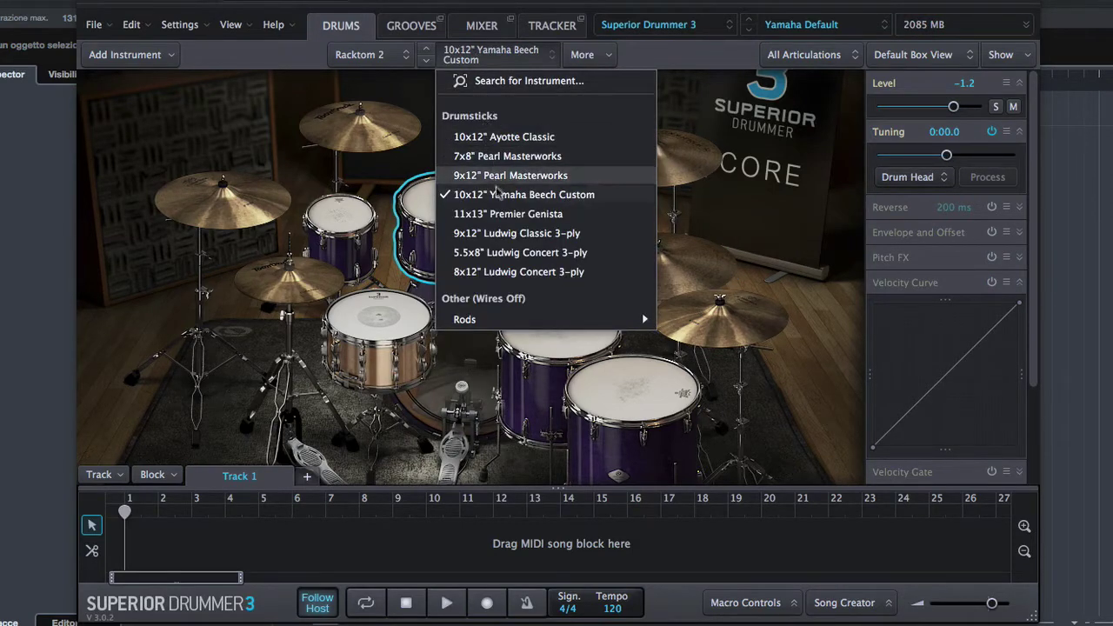
pyautogui.click(513, 81)
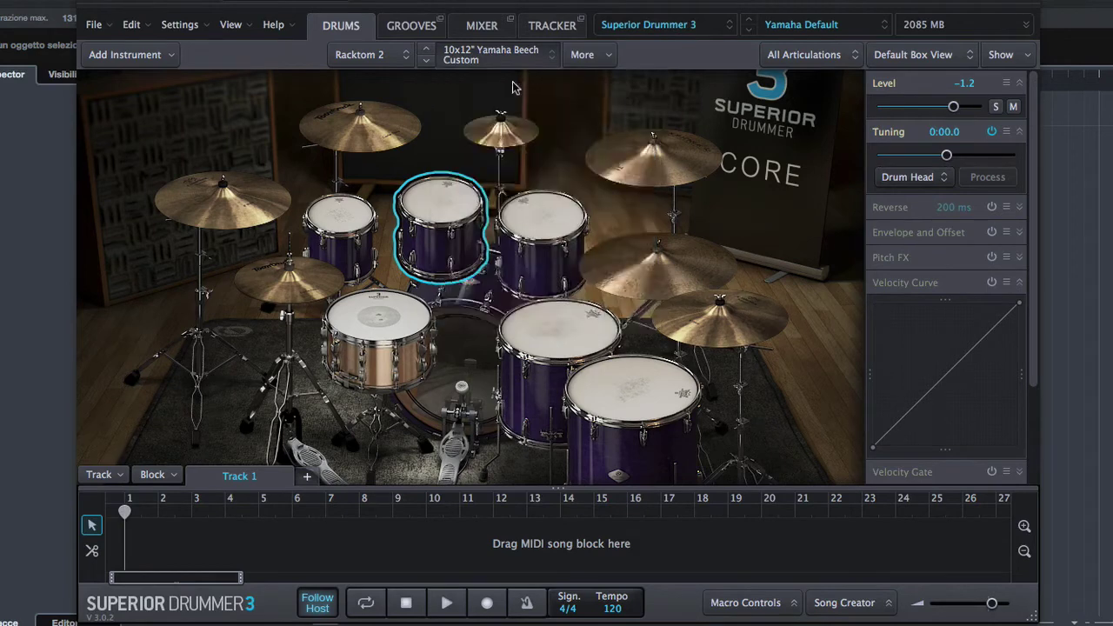
pyautogui.click(186, 150)
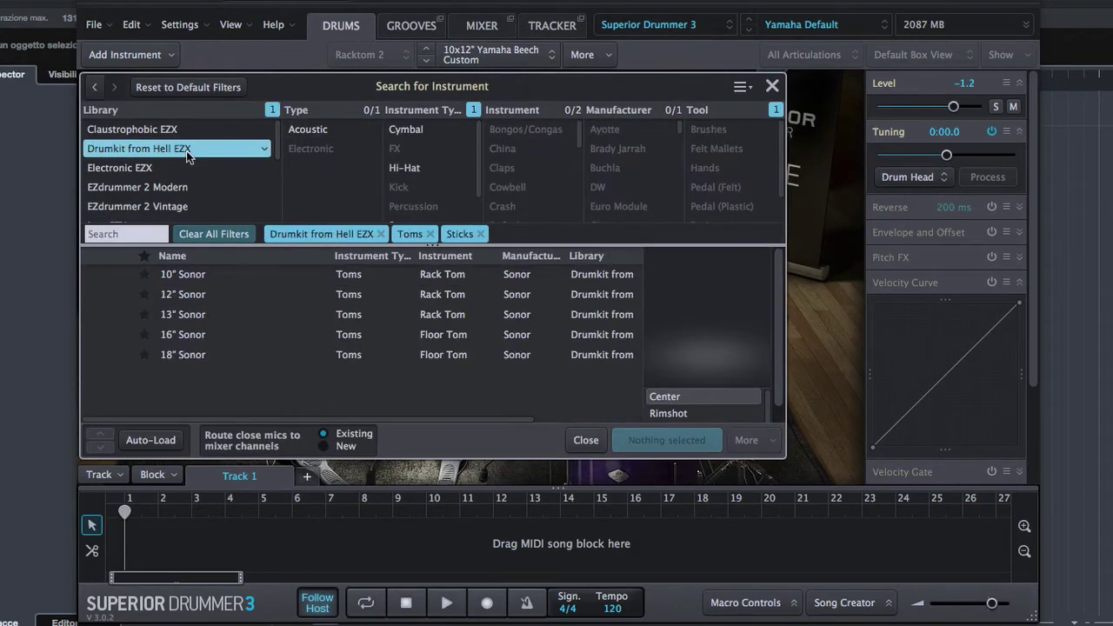
pyautogui.click(208, 277)
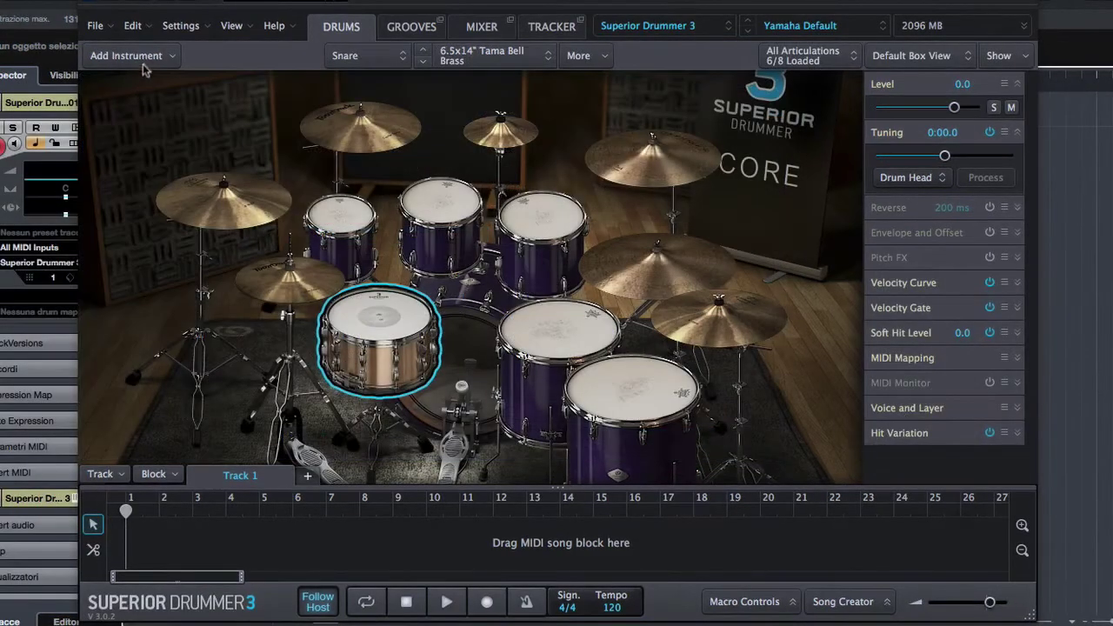
# Add the 16" Paiste Twenty Thin Crash from the EZdrummer 2 Modern library to the kit as a new instrument.
pyautogui.click(131, 56)
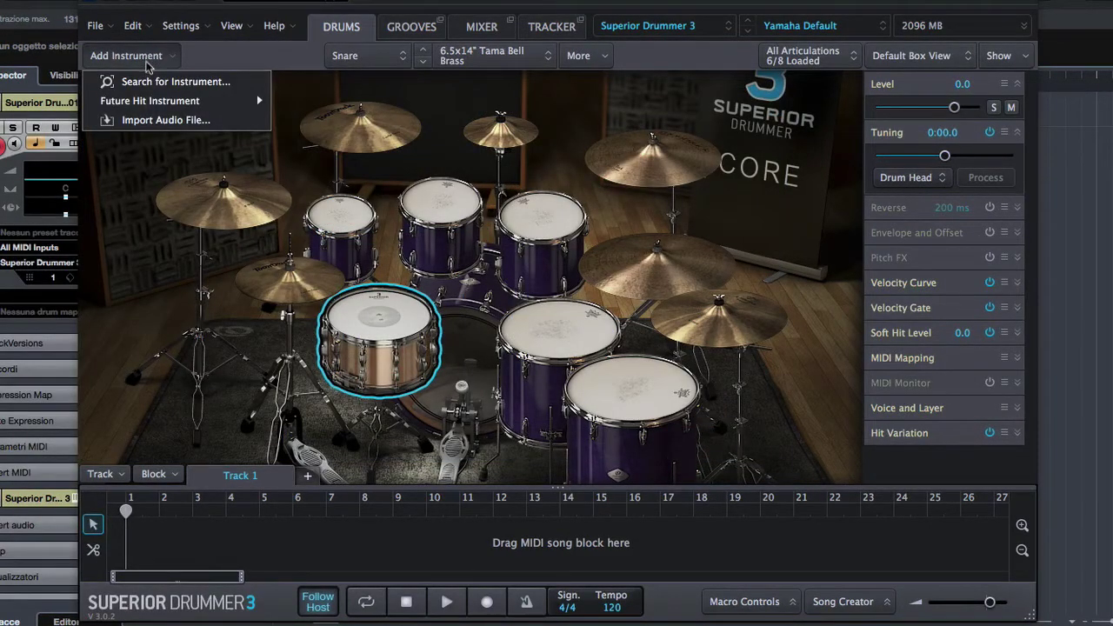
pyautogui.click(161, 82)
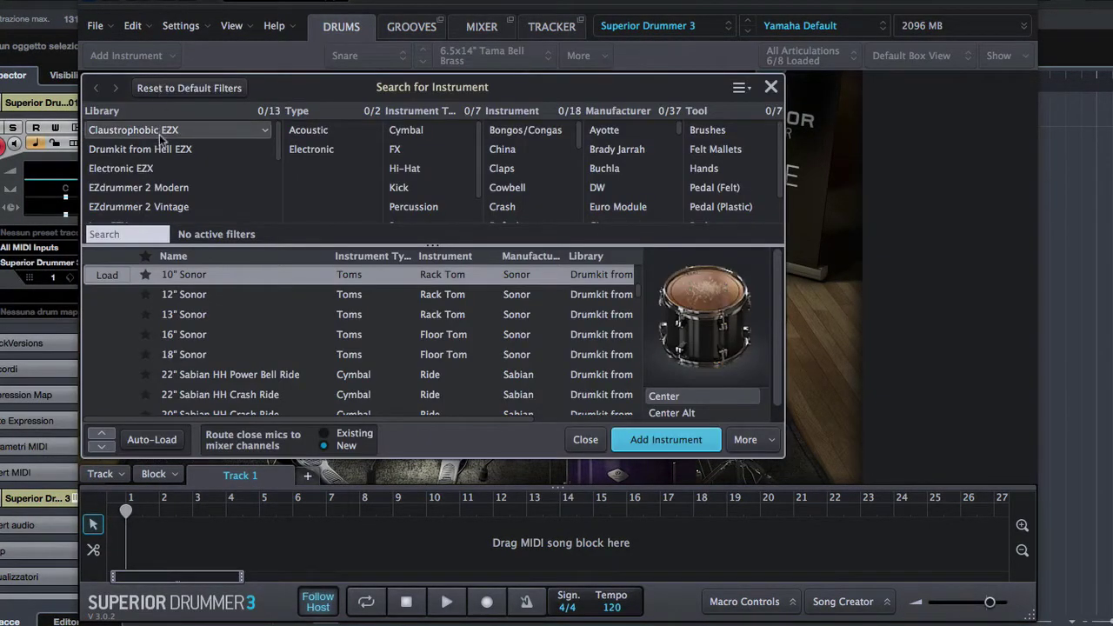
pyautogui.click(157, 187)
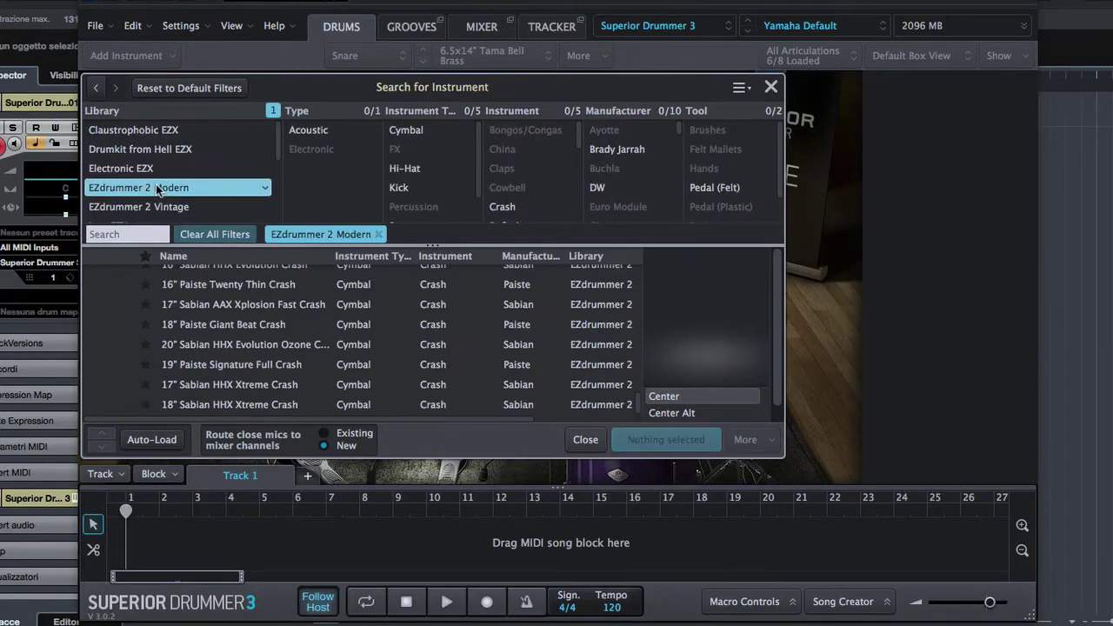
pyautogui.click(219, 287)
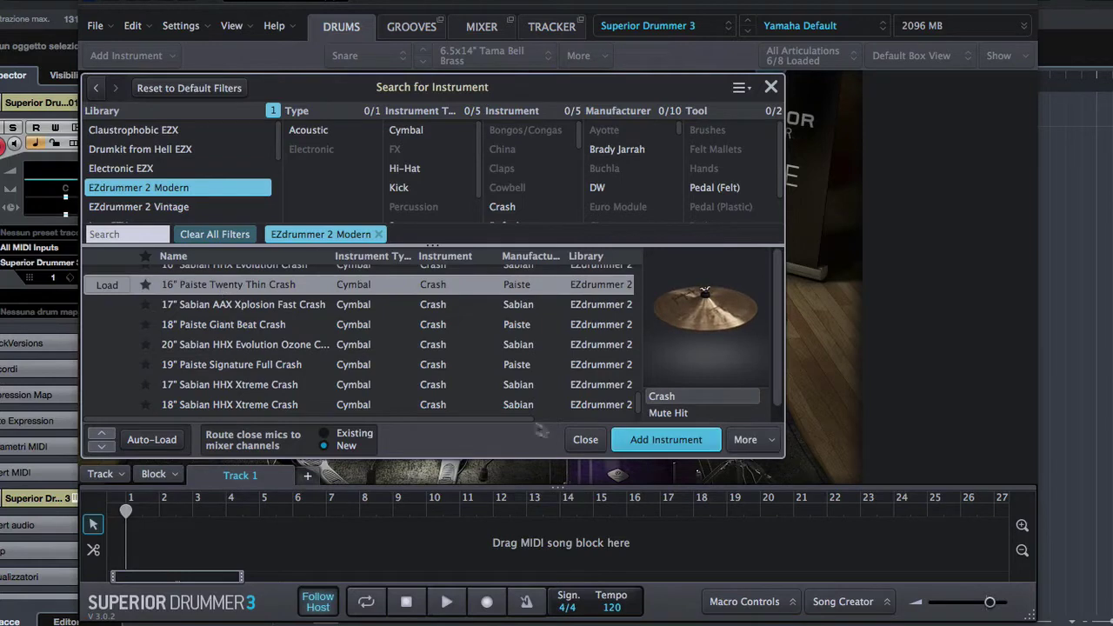
pyautogui.click(652, 440)
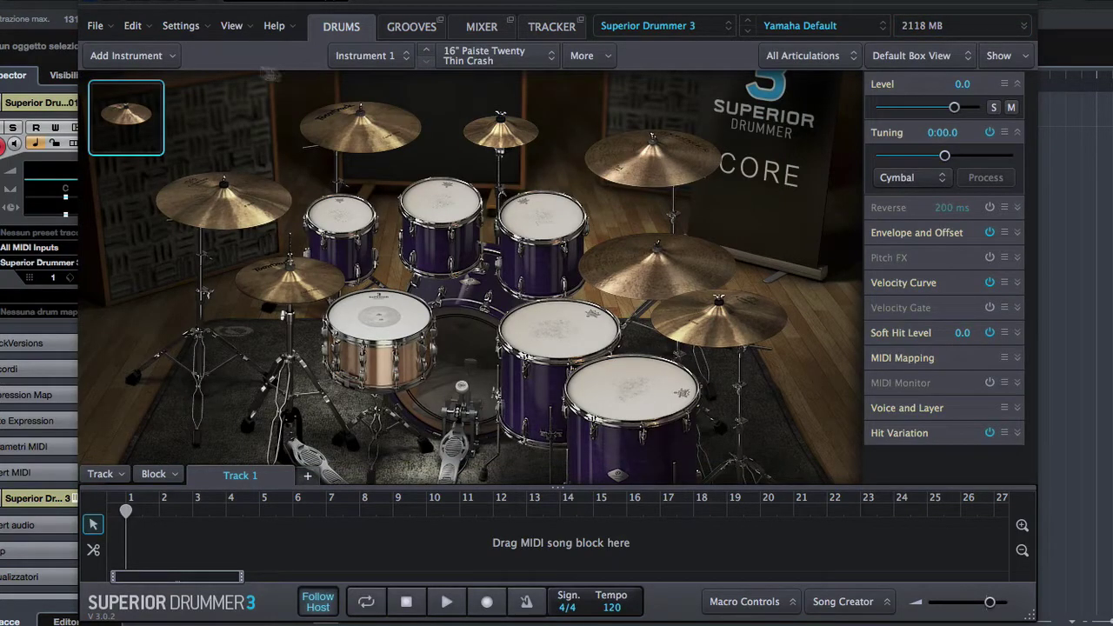
# Search the Electronic EZX library and add Atari Amiga FX 5 to the kit as a new instrument.
pyautogui.click(173, 58)
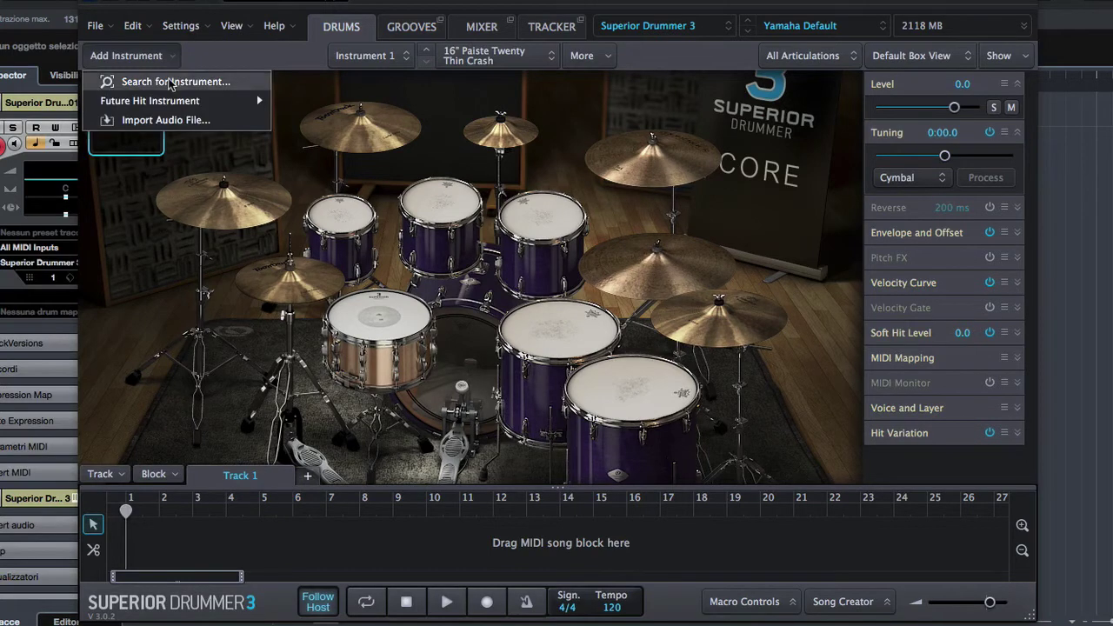
pyautogui.click(169, 81)
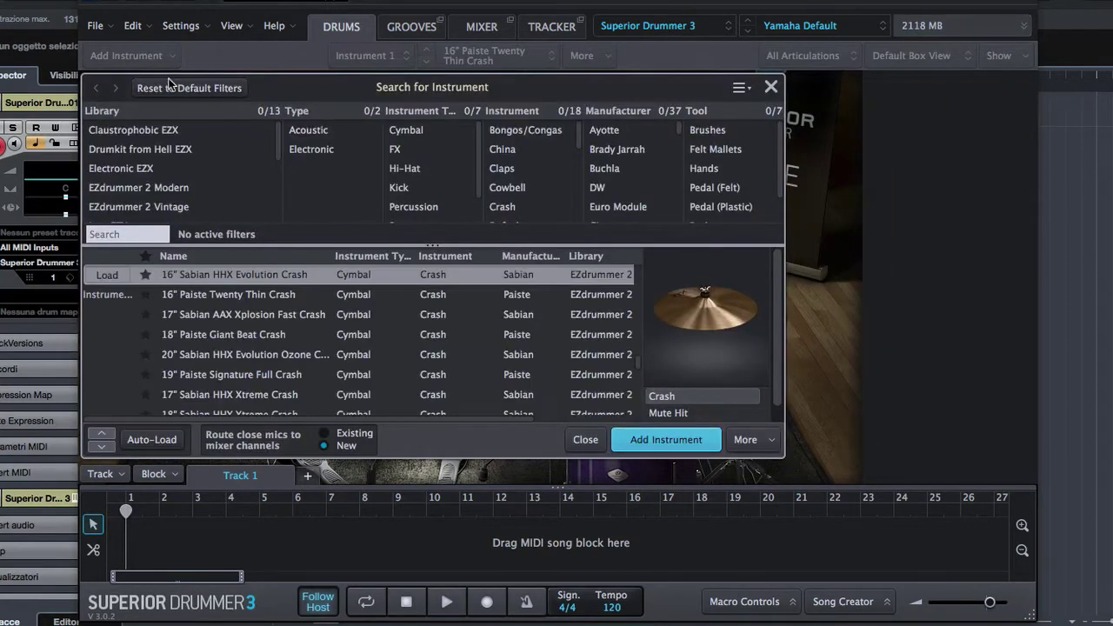
pyautogui.click(148, 174)
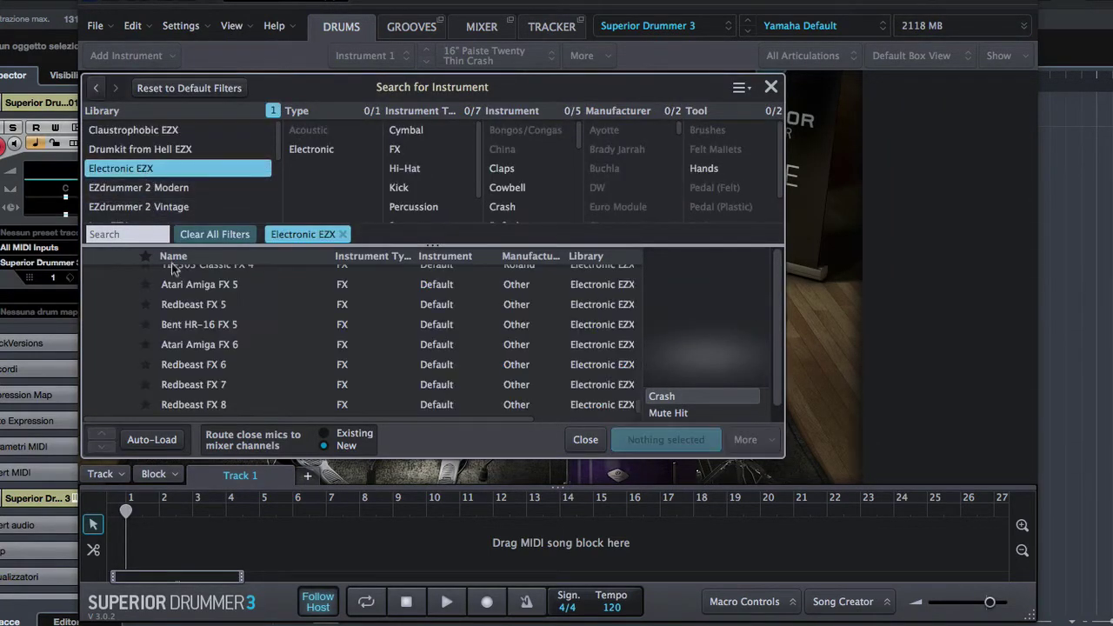
pyautogui.click(181, 287)
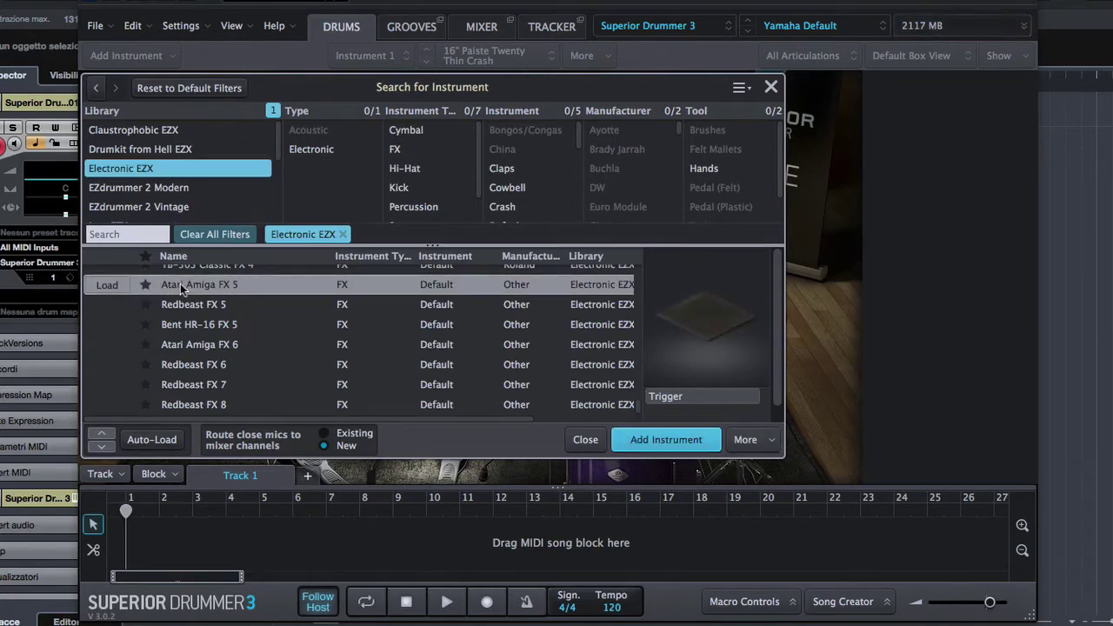
pyautogui.click(645, 441)
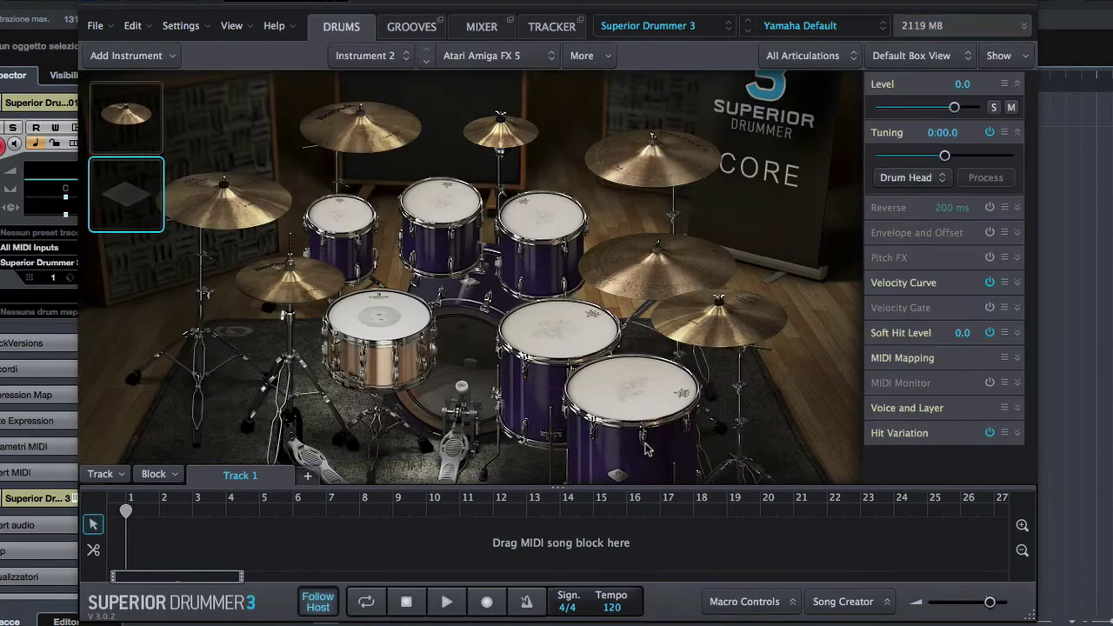
# Start an audio file import and choose rock snare.wav from the my samples folder.
pyautogui.click(441, 221)
pyautogui.click(168, 56)
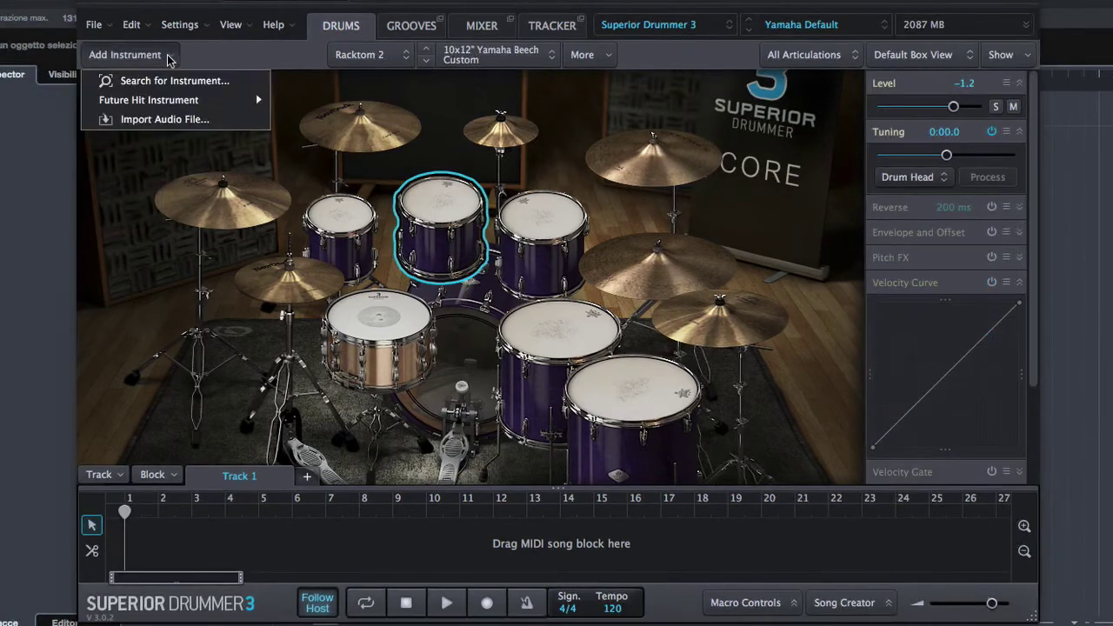
pyautogui.click(174, 122)
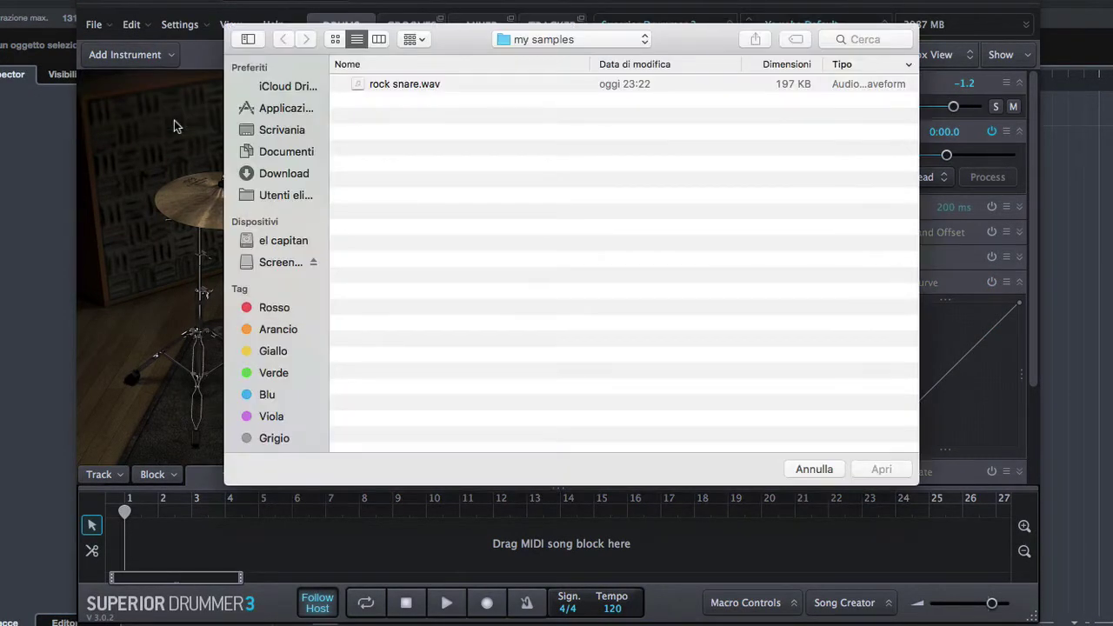
pyautogui.click(379, 87)
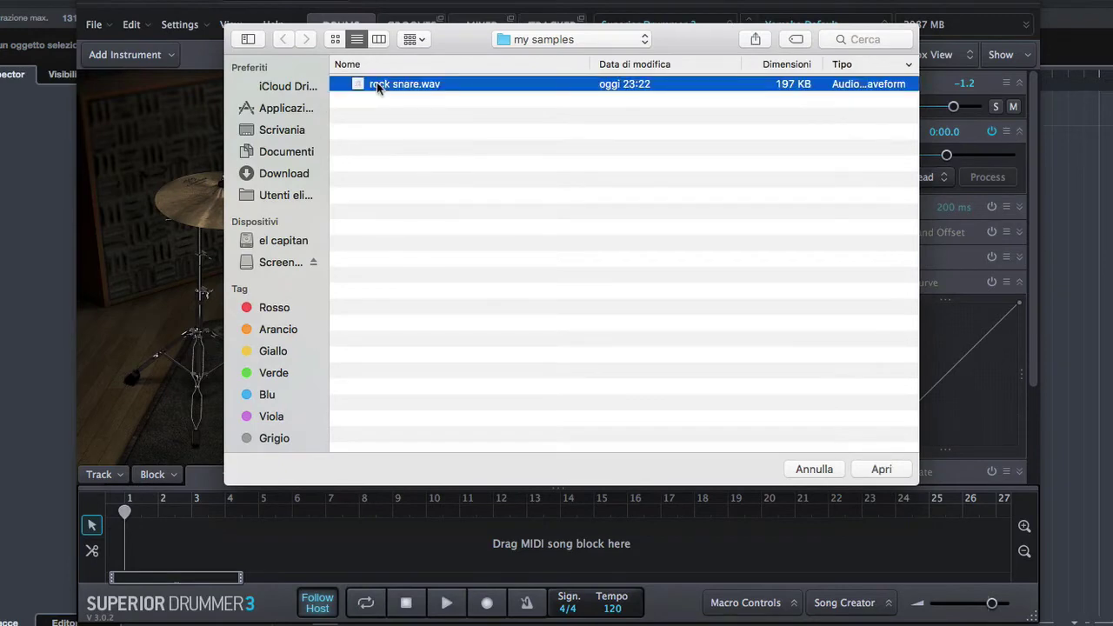
pyautogui.click(873, 468)
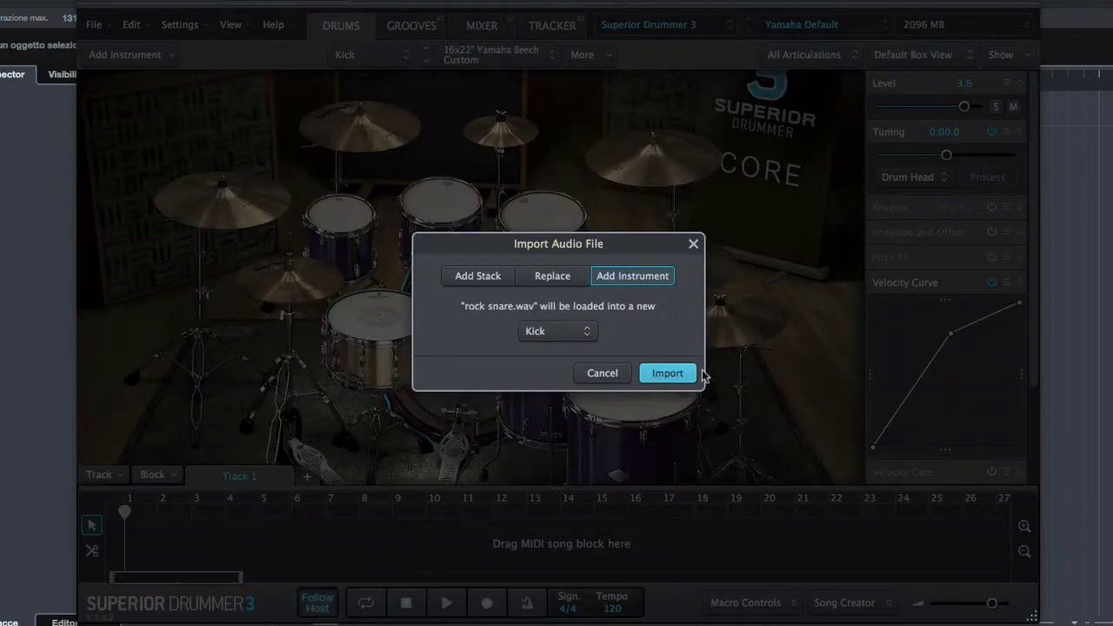
# Import rock snare.wav as a stack on the Snare's Center articulation.
pyautogui.click(492, 279)
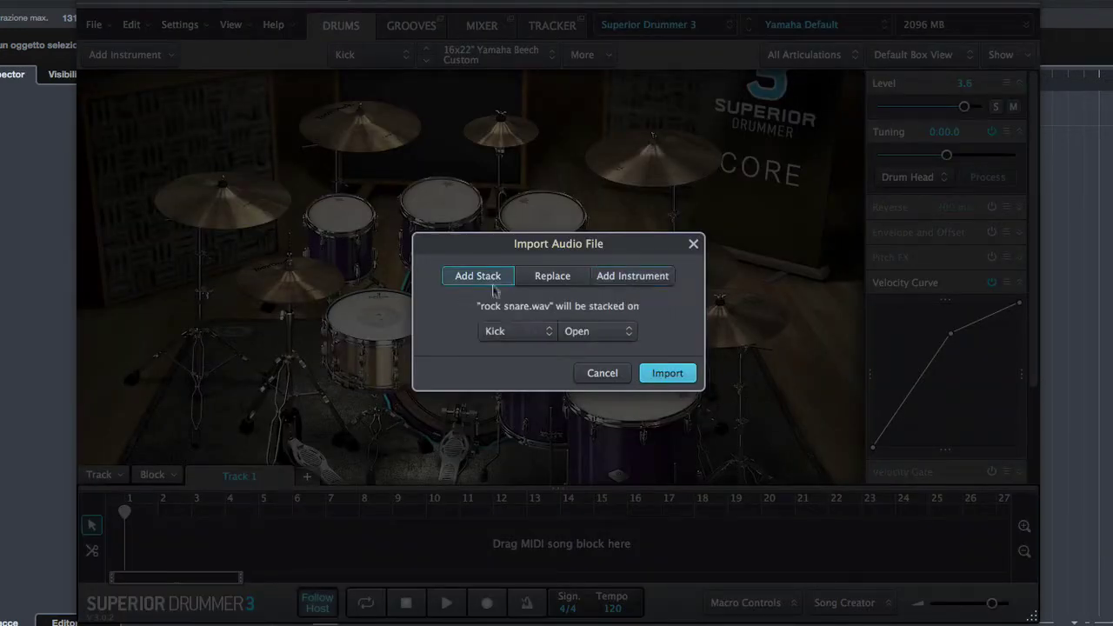
pyautogui.click(511, 333)
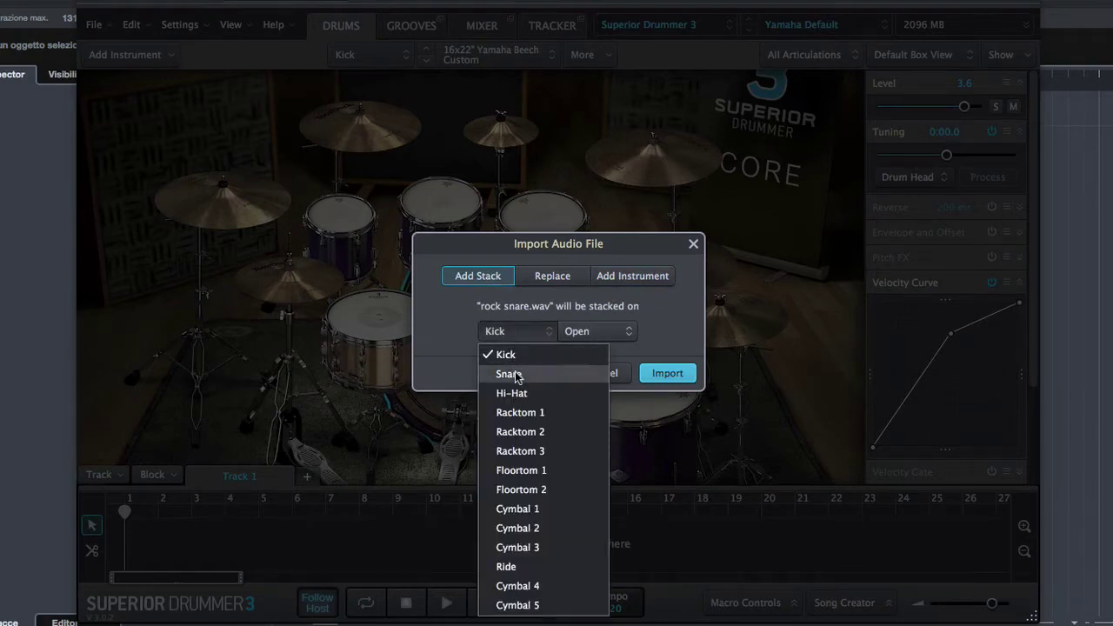
pyautogui.click(516, 375)
pyautogui.click(604, 336)
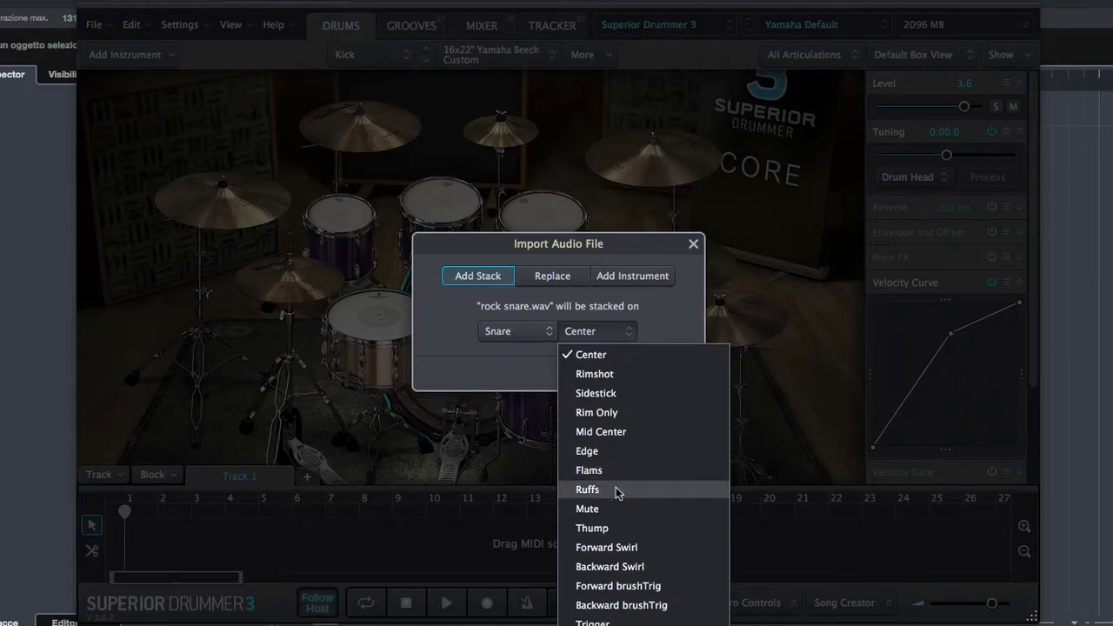
pyautogui.click(616, 357)
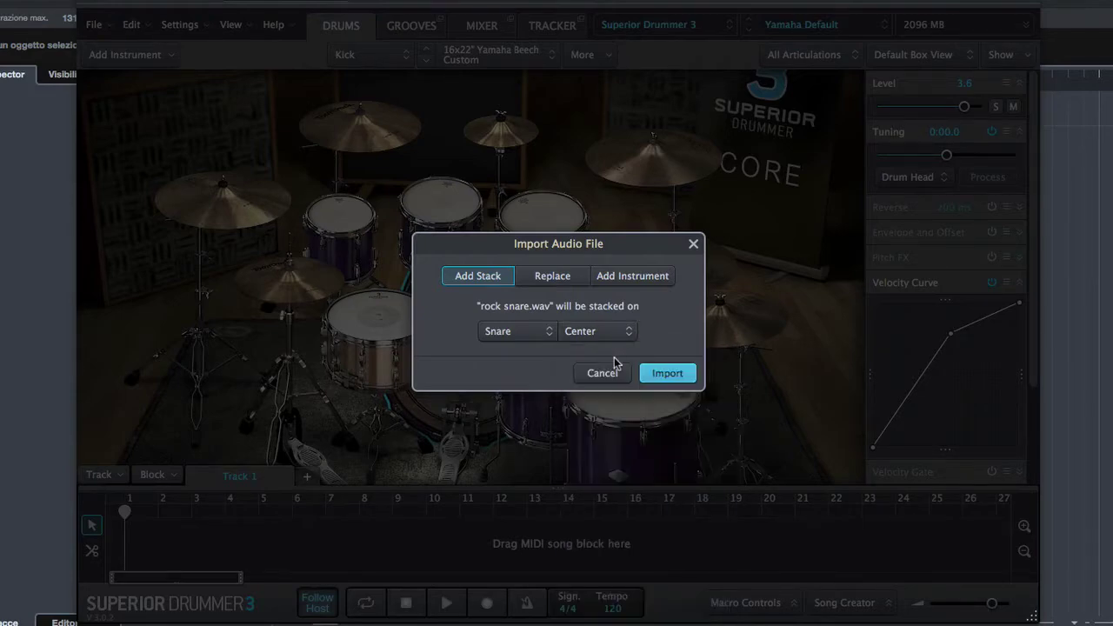
pyautogui.click(668, 374)
# Compare the settings of the original snare and the imported sample in the Center stack.
pyautogui.click(819, 197)
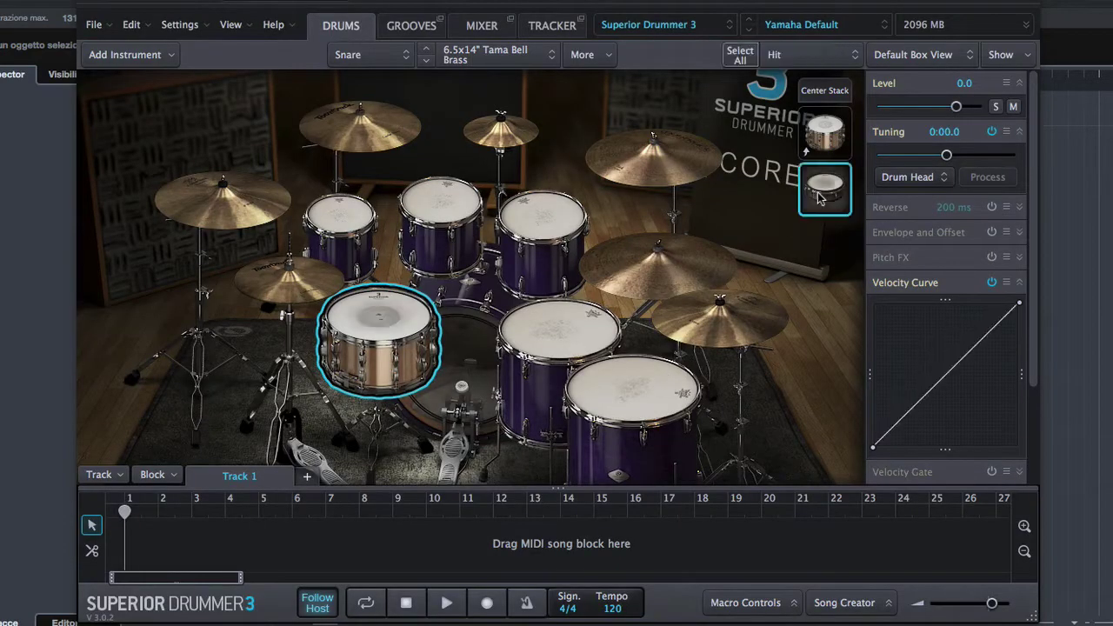
pyautogui.click(824, 135)
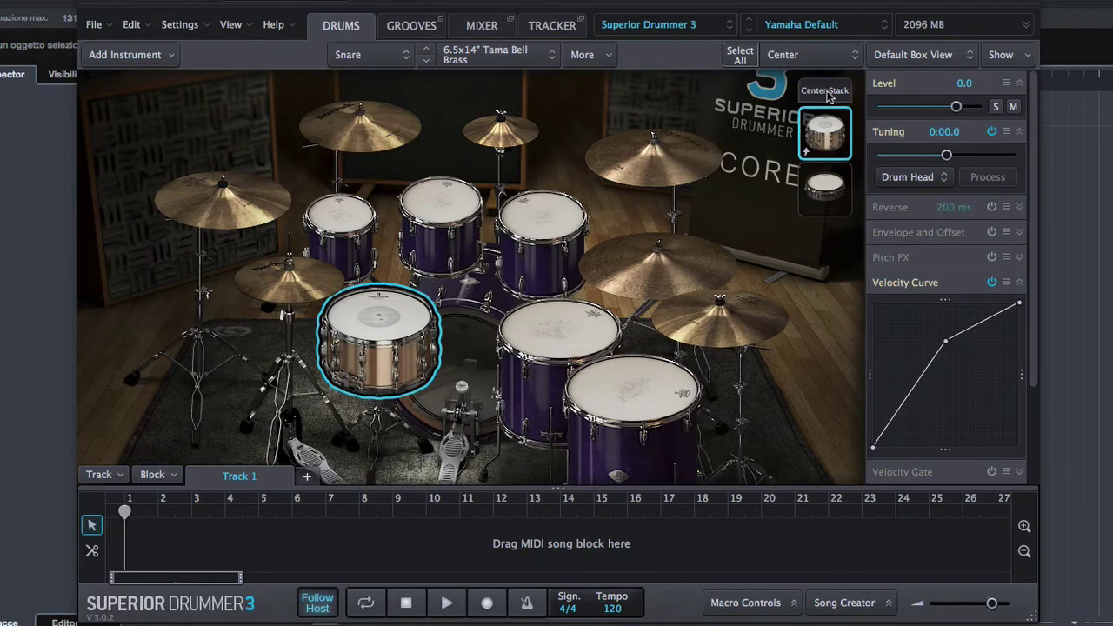
pyautogui.click(824, 185)
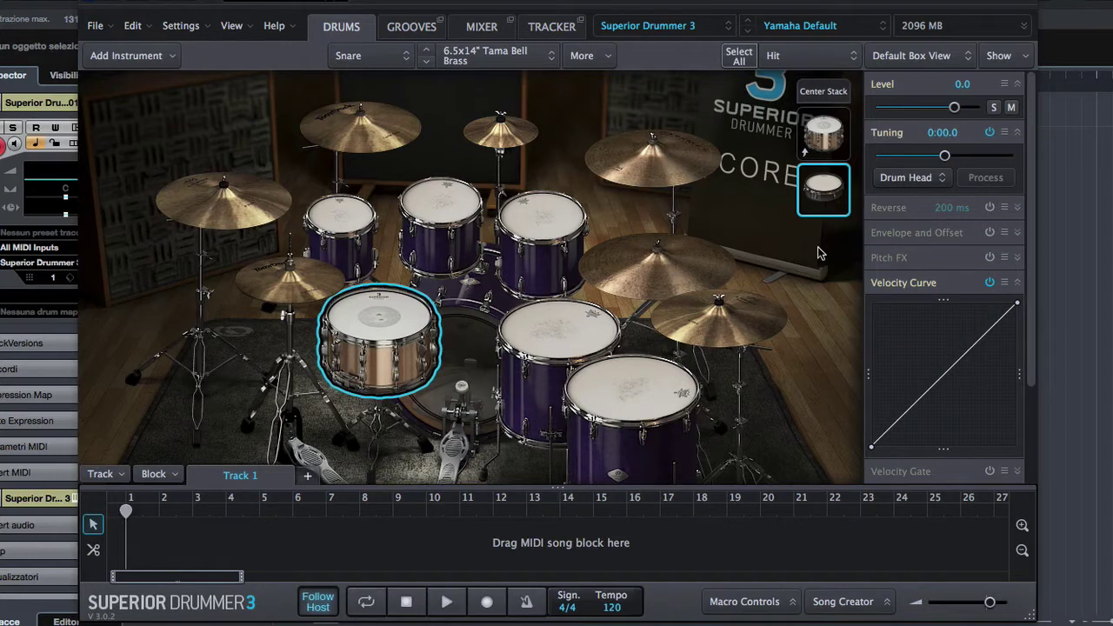
# Split the snare stack by velocity gate: set the original Tama snare's low limit to 79 and the imported sample's high limit to 79.
pyautogui.click(823, 132)
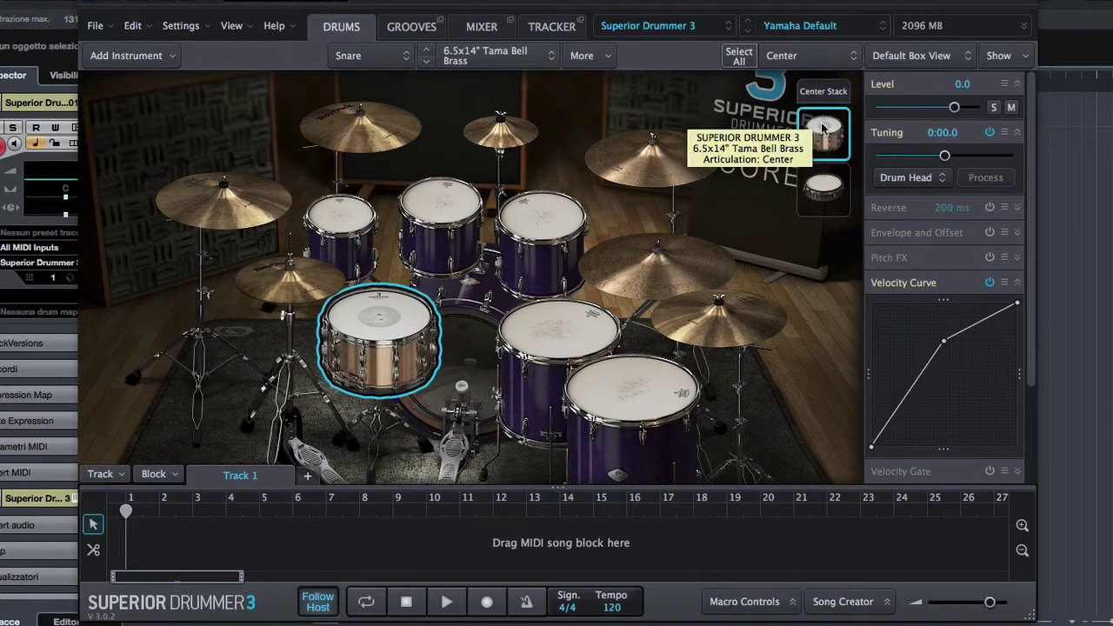
pyautogui.click(1016, 283)
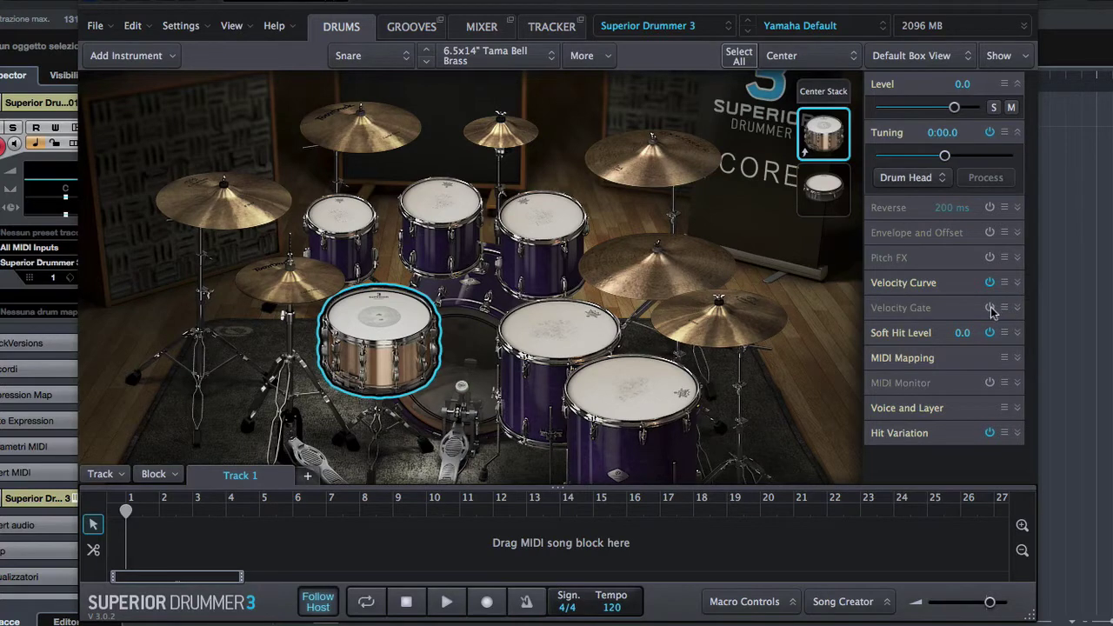
pyautogui.click(989, 308)
pyautogui.click(1017, 309)
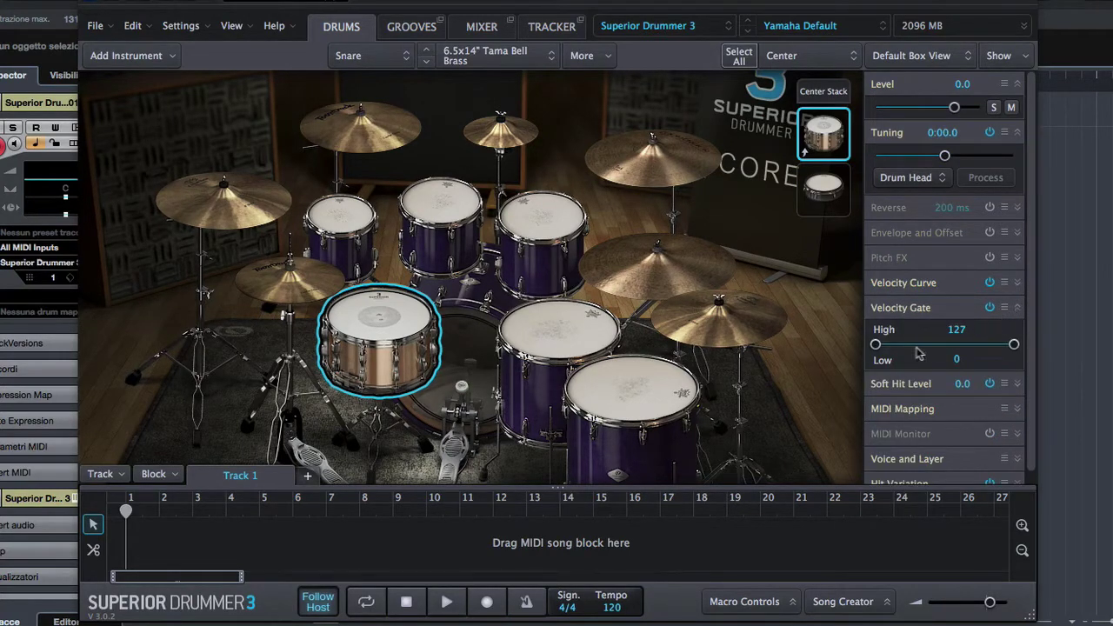
pyautogui.moveTo(878, 345); pyautogui.dragTo(961, 345)
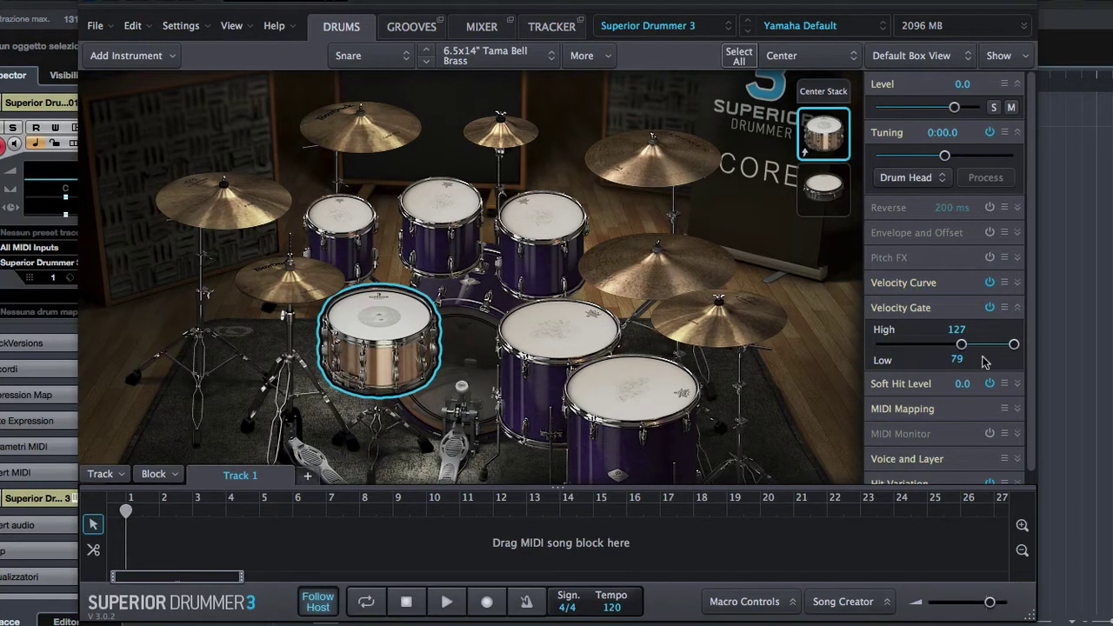
pyautogui.click(831, 196)
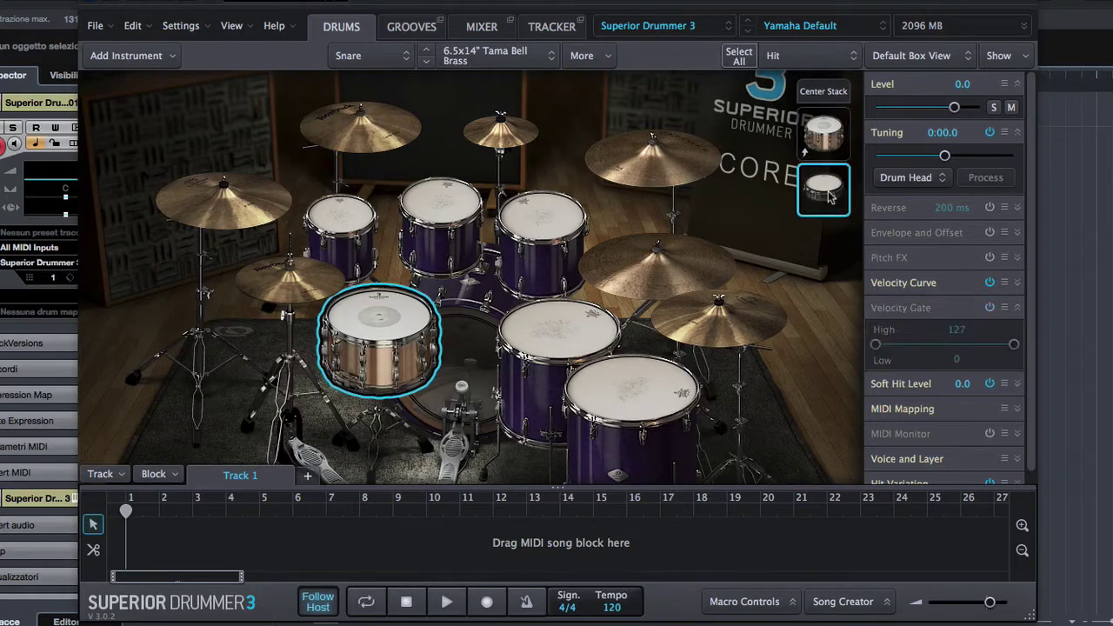
pyautogui.moveTo(1013, 345); pyautogui.dragTo(961, 346)
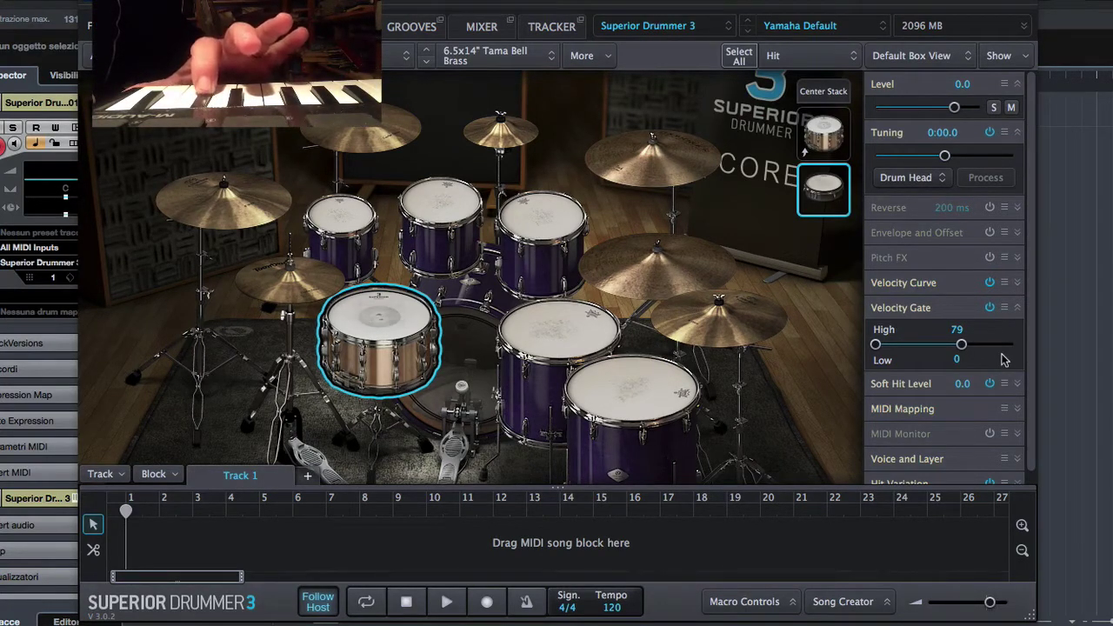
# Raise the tuning of Racktom 2 to 0:07.4.
pyautogui.click(452, 201)
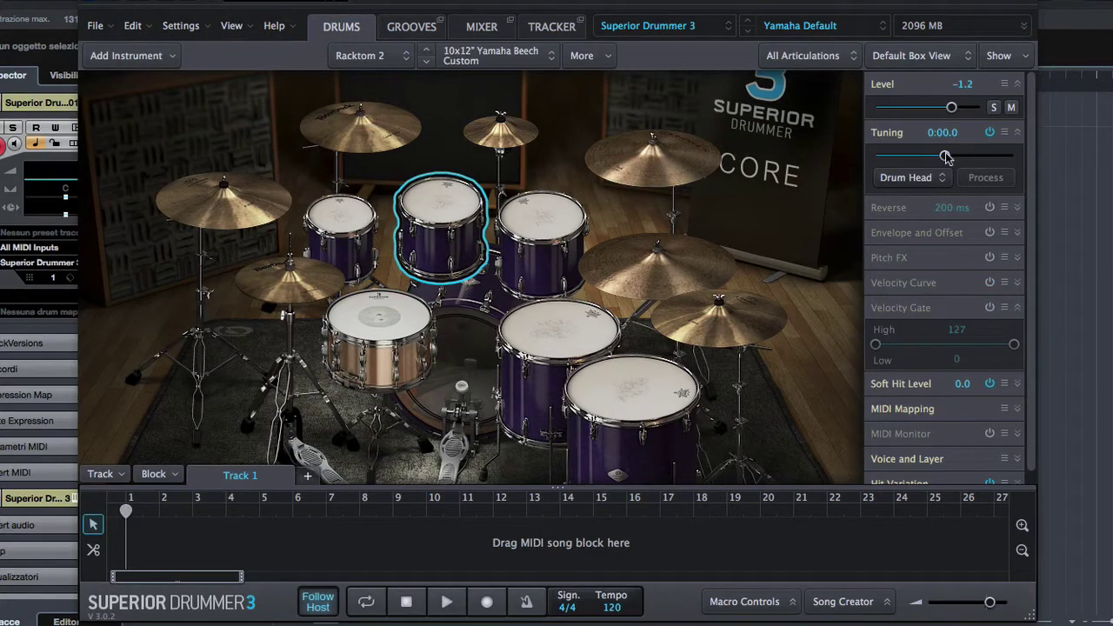
pyautogui.moveTo(944, 155); pyautogui.dragTo(965, 156)
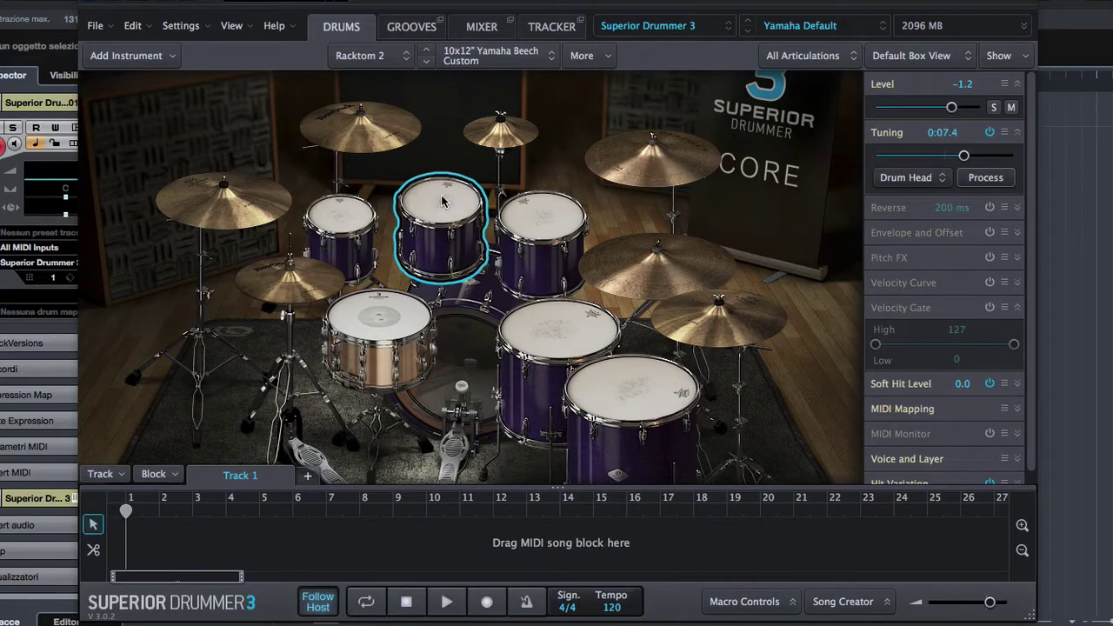
# Show the Snare's MIDI mapping with the mapping keys and look through the note assignments on the keyboard.
pyautogui.click(378, 326)
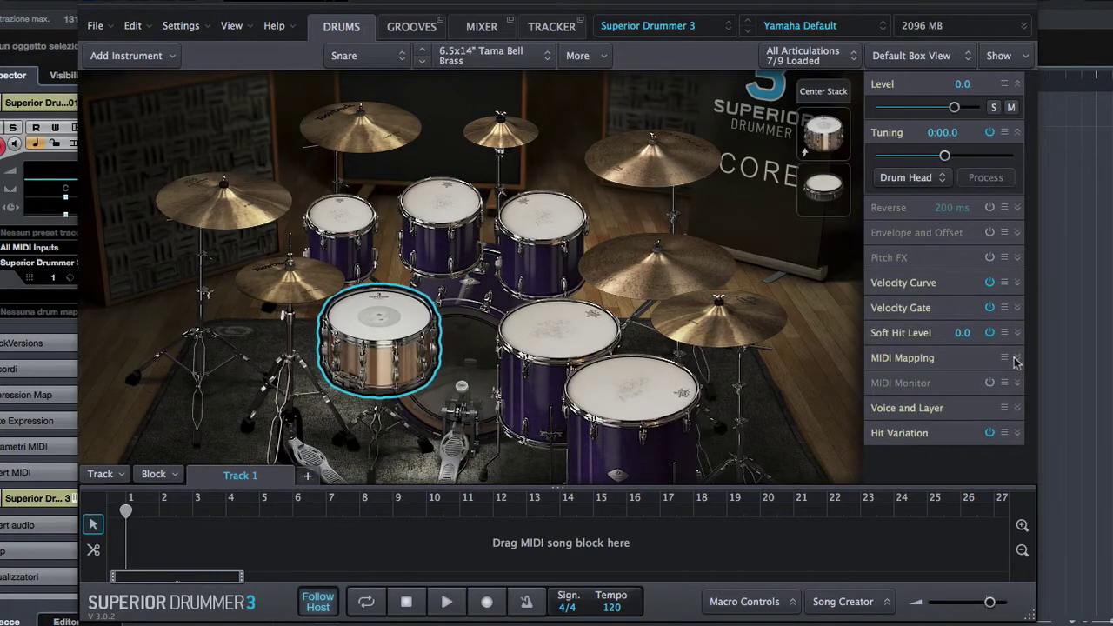
pyautogui.click(1016, 359)
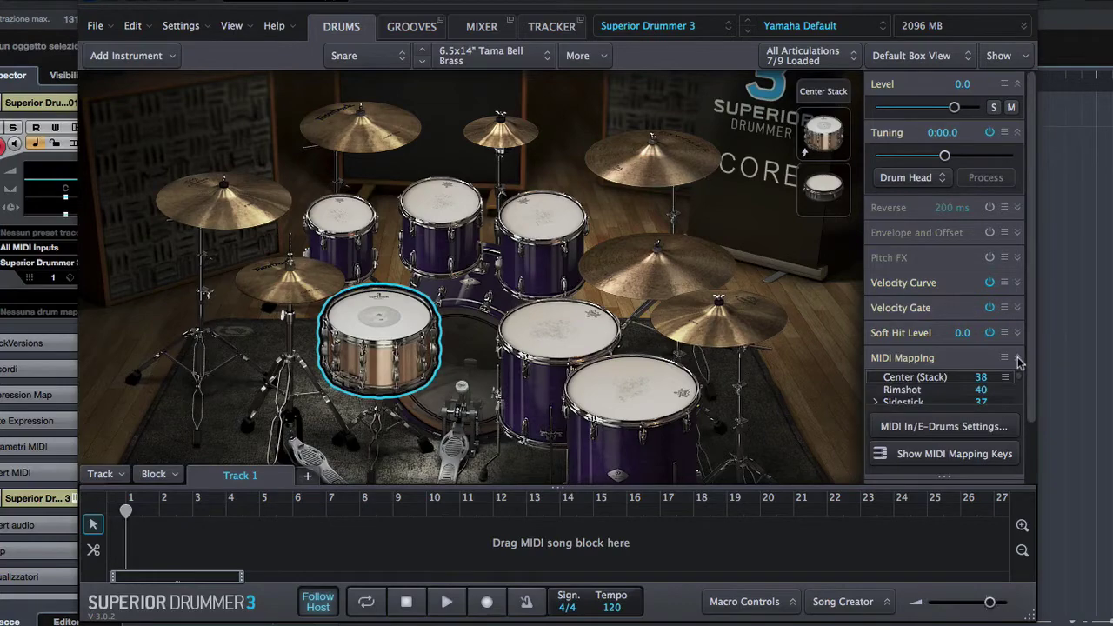
pyautogui.click(984, 459)
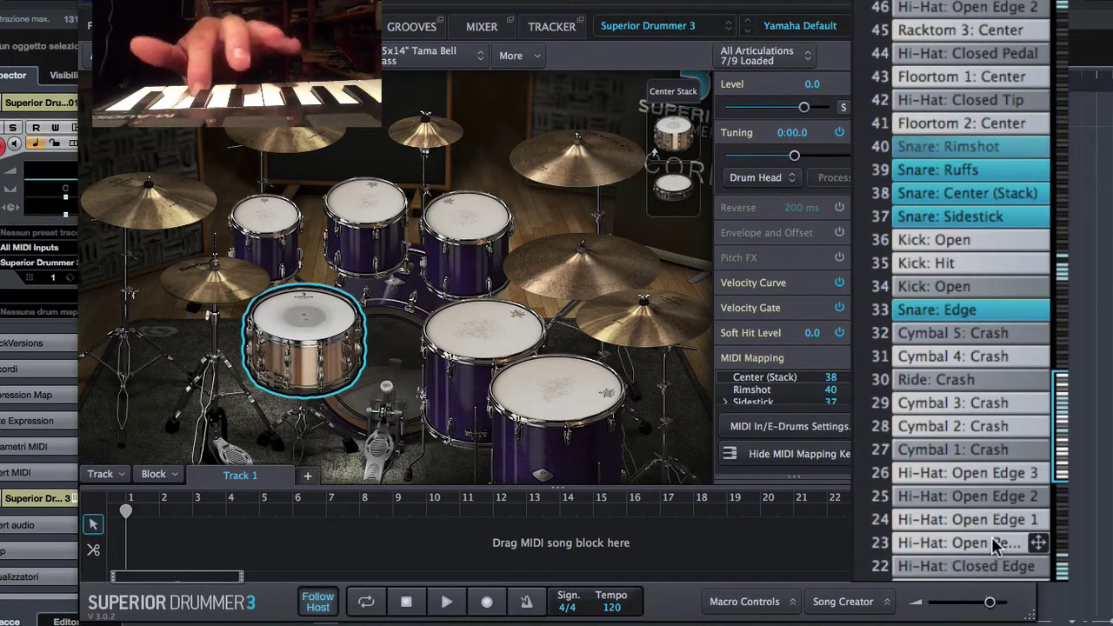
pyautogui.moveTo(1060, 431); pyautogui.dragTo(1059, 300)
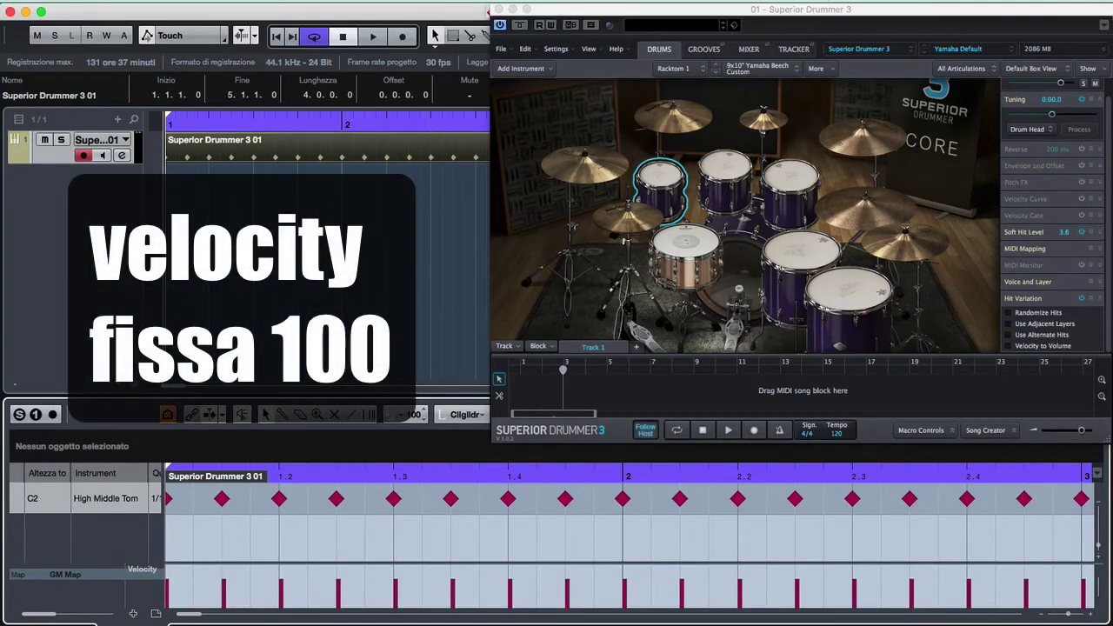
# Play the looped tom pattern and enable Randomize Hits, Use Adjacent Layers, Use Alternate Hits and Velocity to Volume for Racktom 1.
pyautogui.press('space')
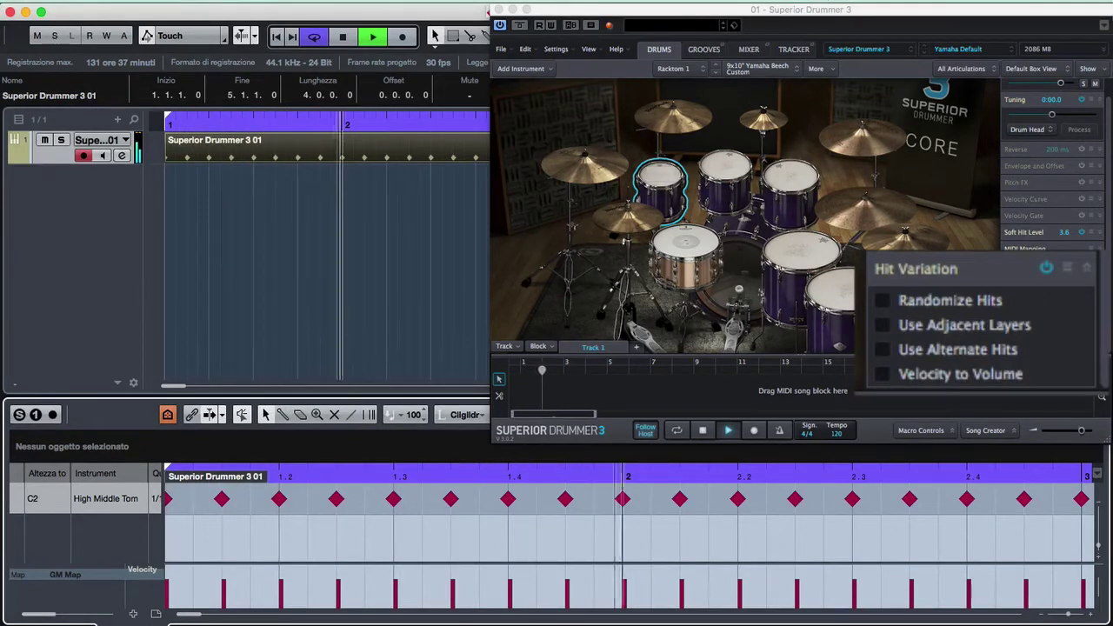
pyautogui.click(887, 309)
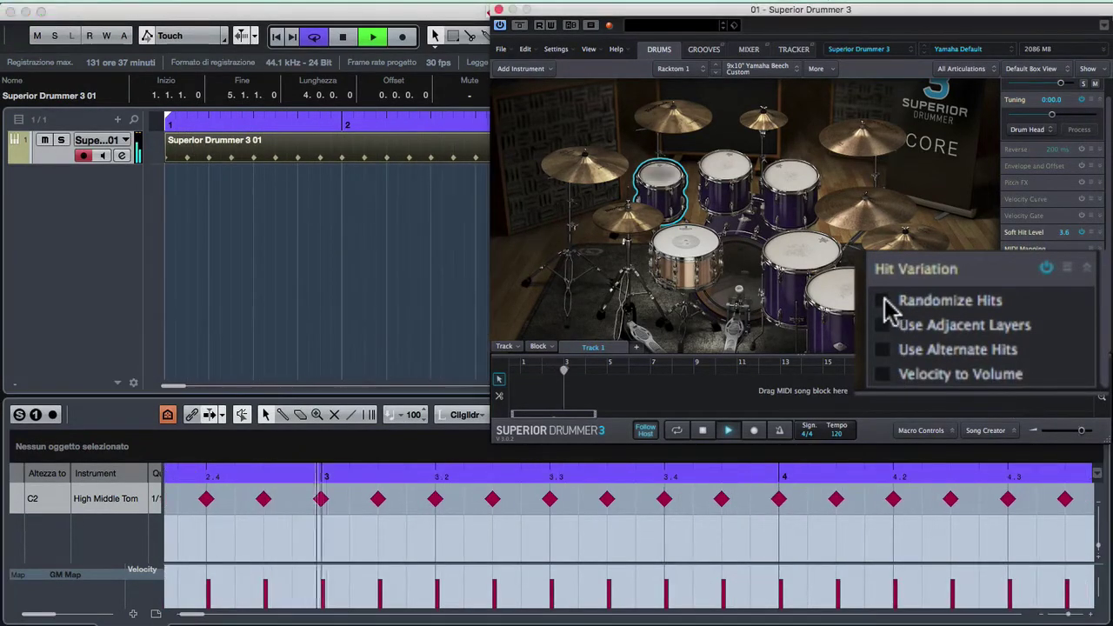
pyautogui.click(884, 301)
pyautogui.click(884, 325)
pyautogui.click(883, 349)
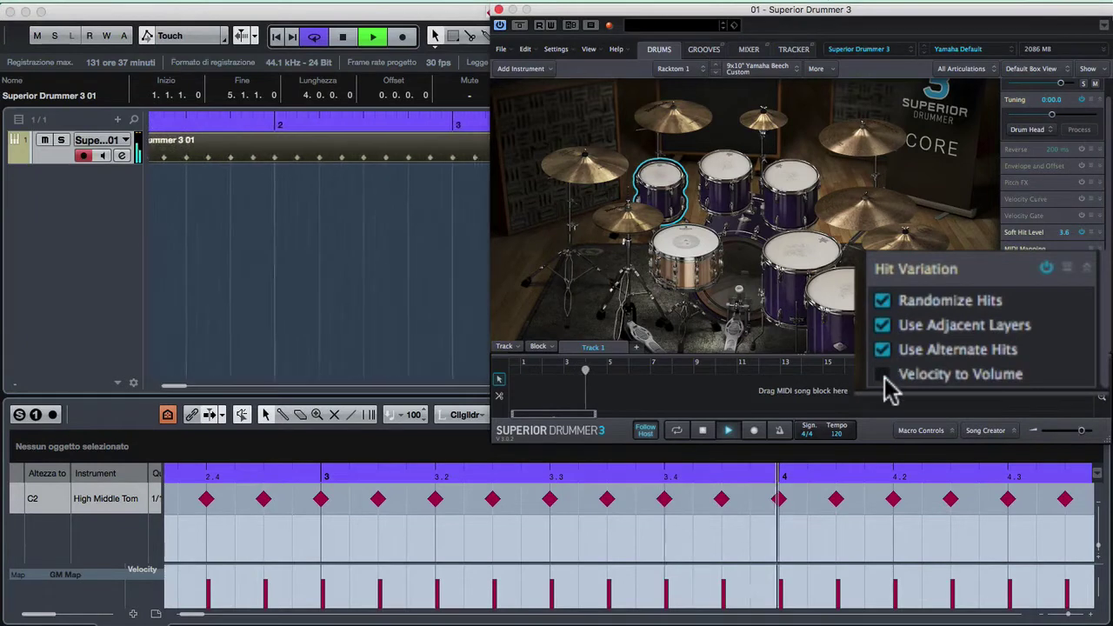
pyautogui.click(883, 376)
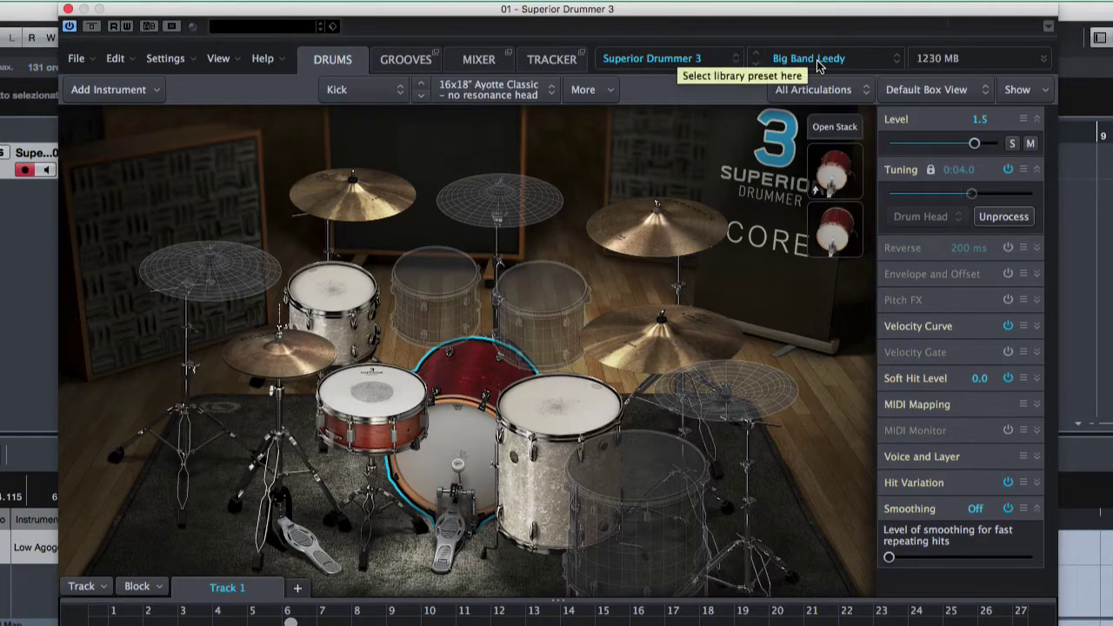
# Browse the Drums and Mixer preset categories available for the Superior Drummer 3 library.
pyautogui.click(817, 61)
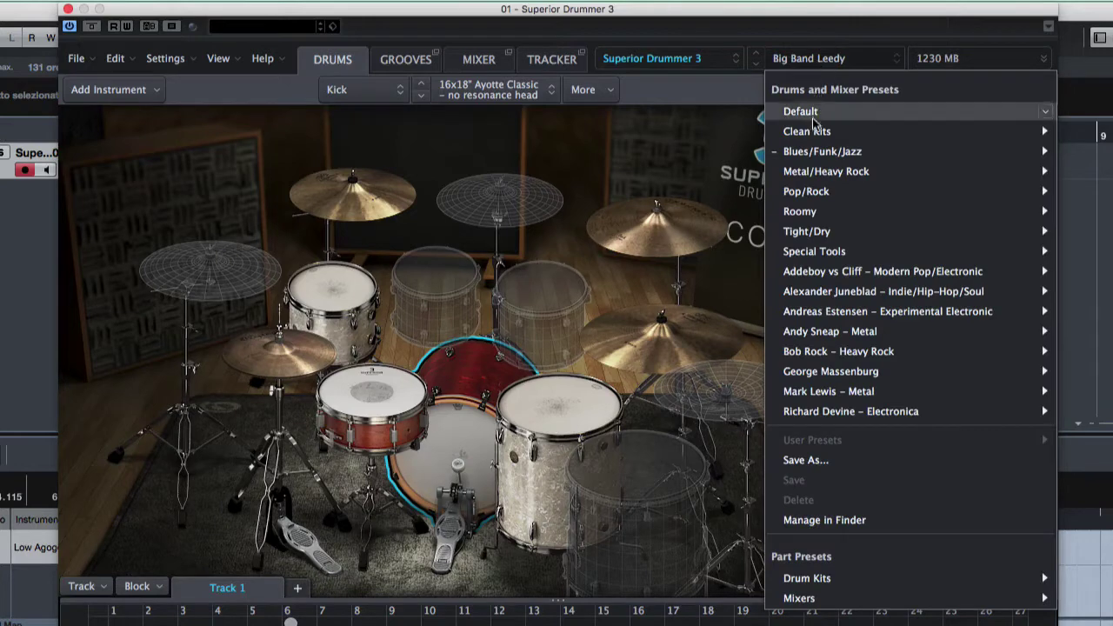
pyautogui.moveTo(813, 133)
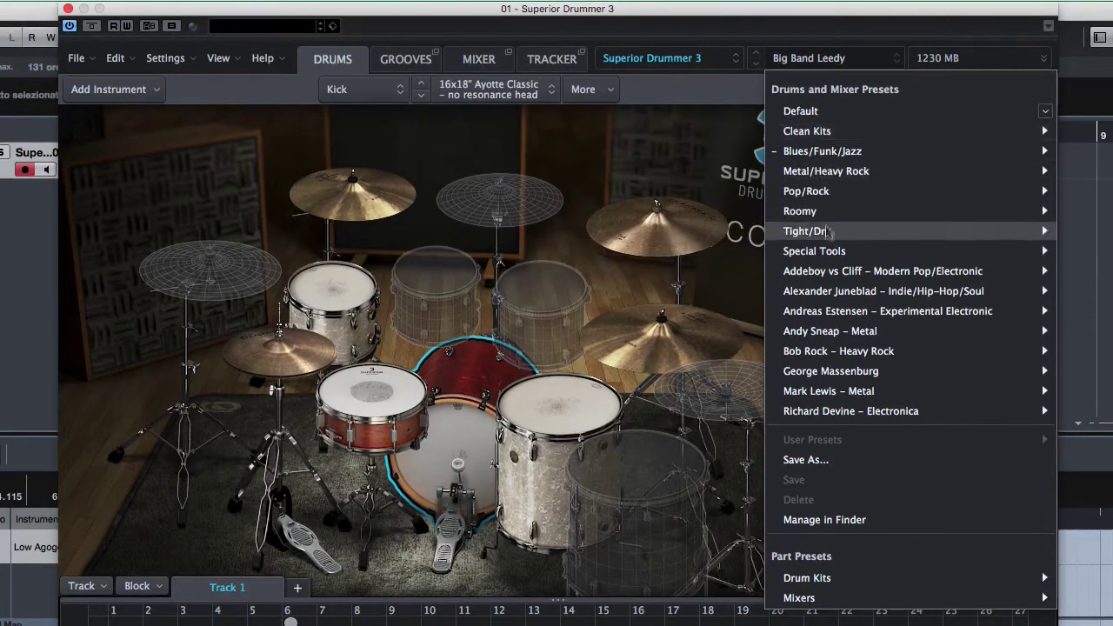
pyautogui.moveTo(790, 313)
pyautogui.click(720, 352)
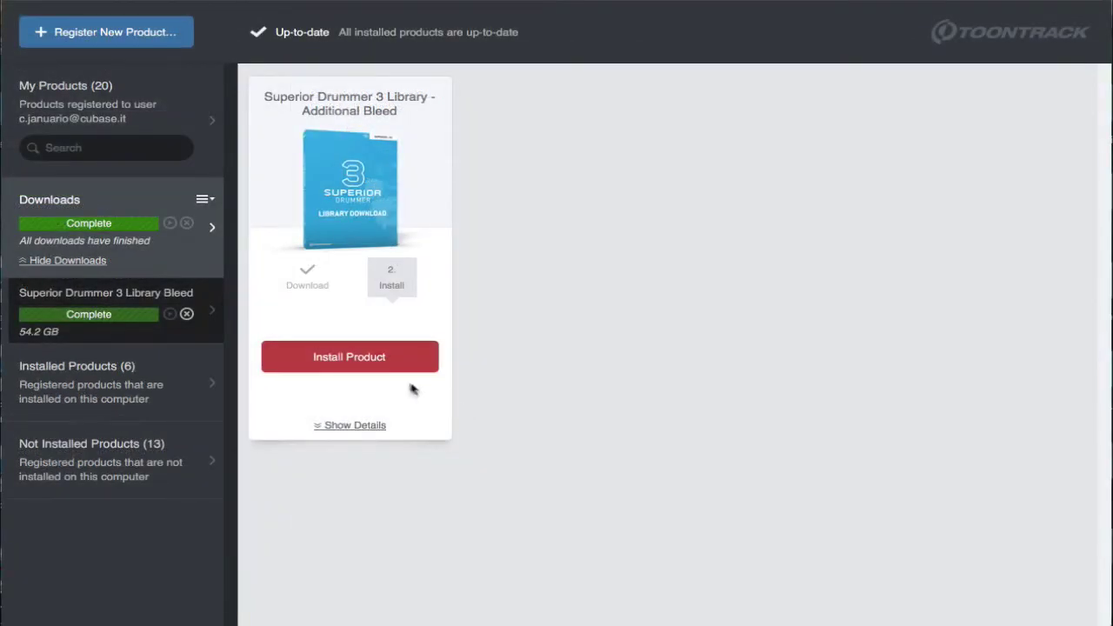
# Install the Superior Drummer 3 Library Additional Bleed by updating the library in /Library/Application Support/Superior Drummer/SL-SuperiorDrummer3.
pyautogui.click(364, 358)
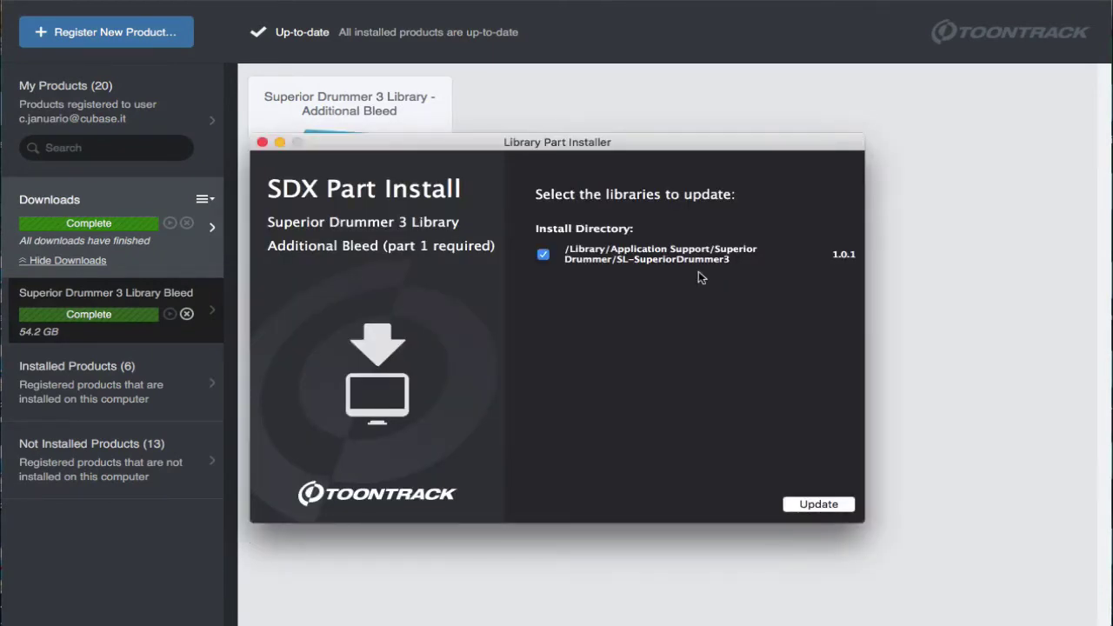
pyautogui.click(817, 509)
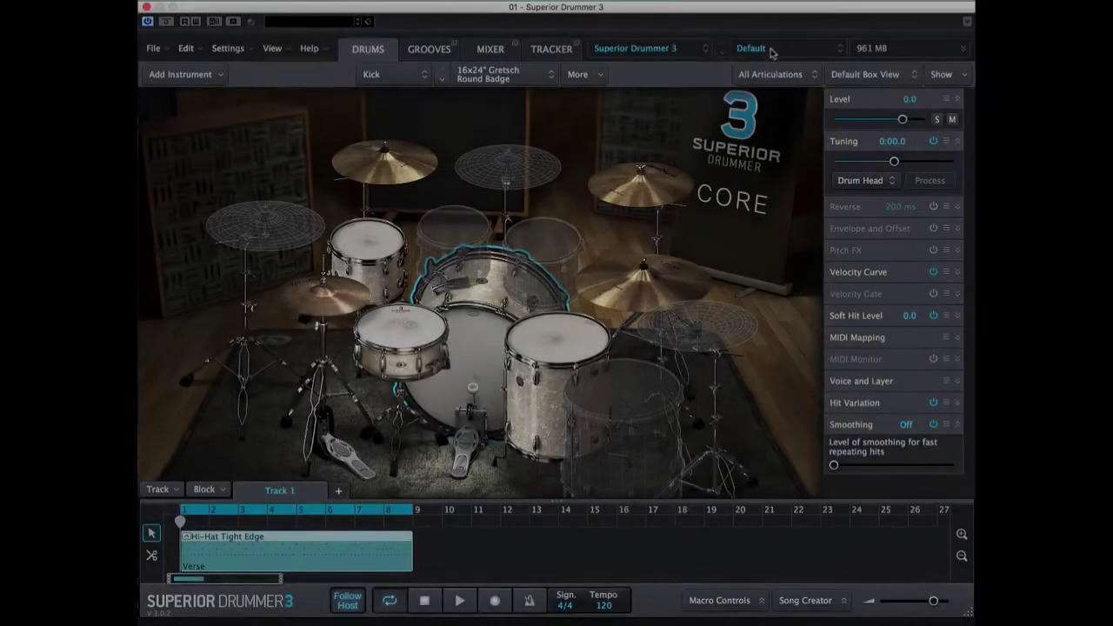
# Load the Arena Ambience drums and mixer preset from the Roomy category.
pyautogui.click(772, 50)
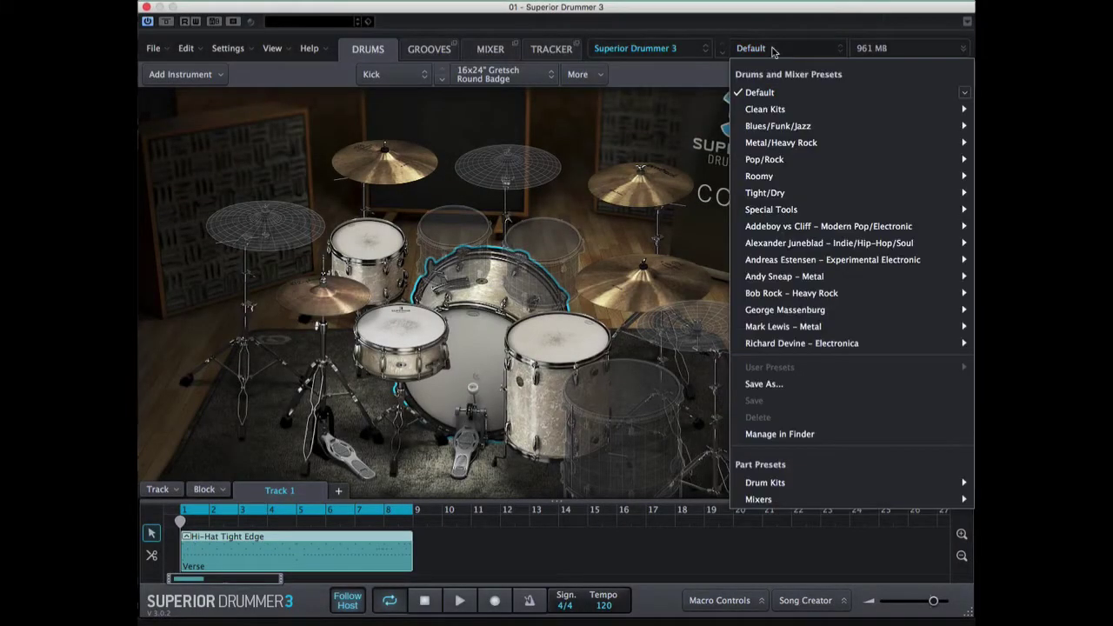
pyautogui.moveTo(777, 177)
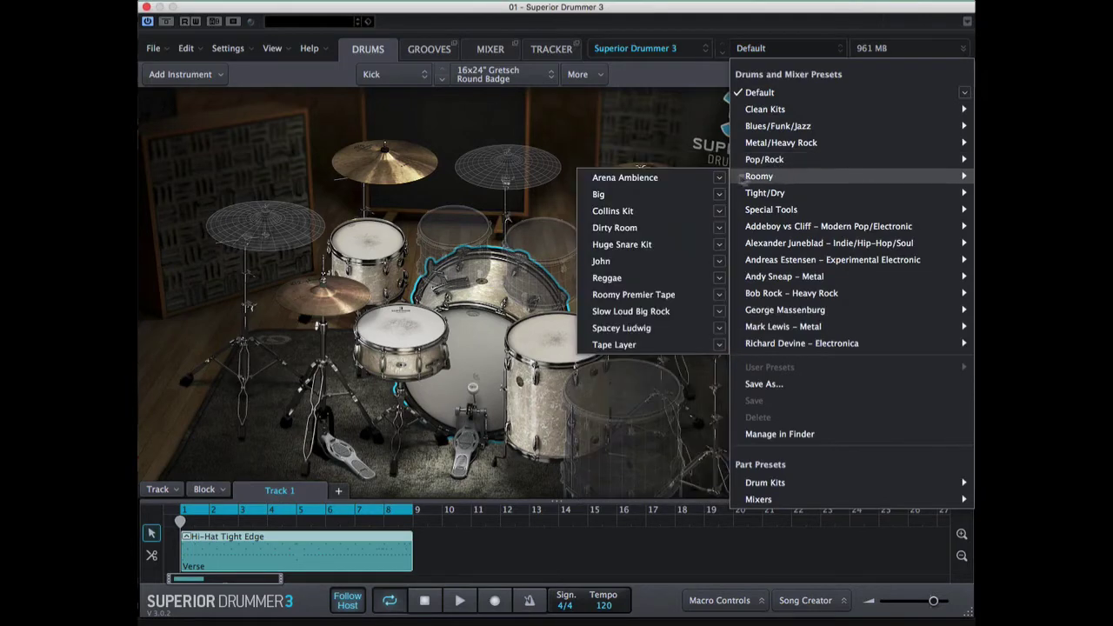
pyautogui.click(688, 182)
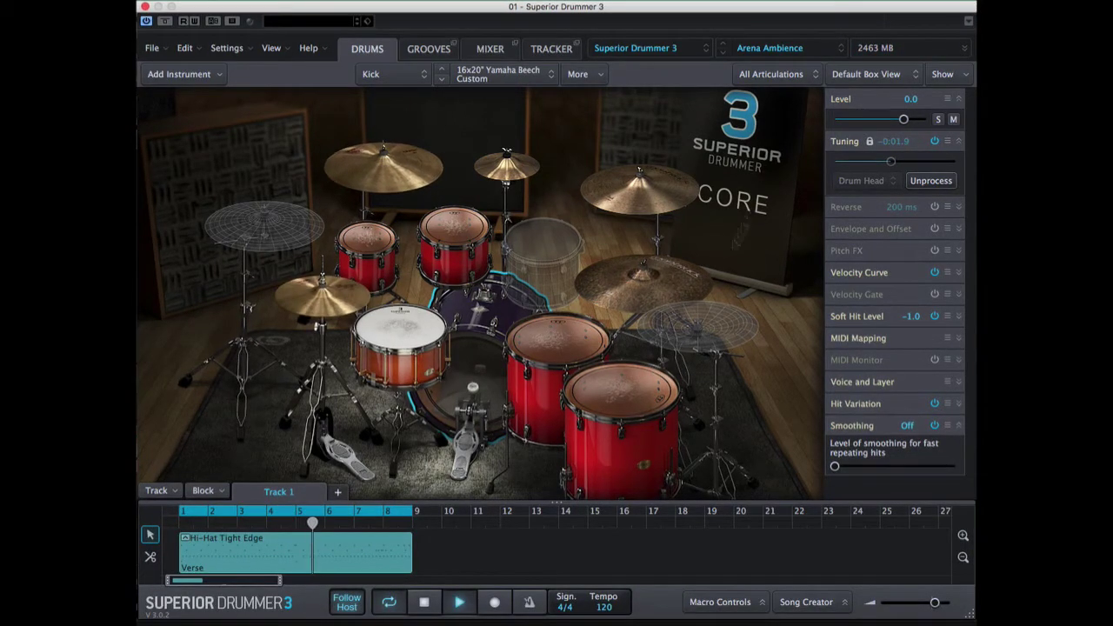
# Load only the Ludwig Classic 70s 3 Ply kit from the Drum Kits part presets.
pyautogui.click(791, 50)
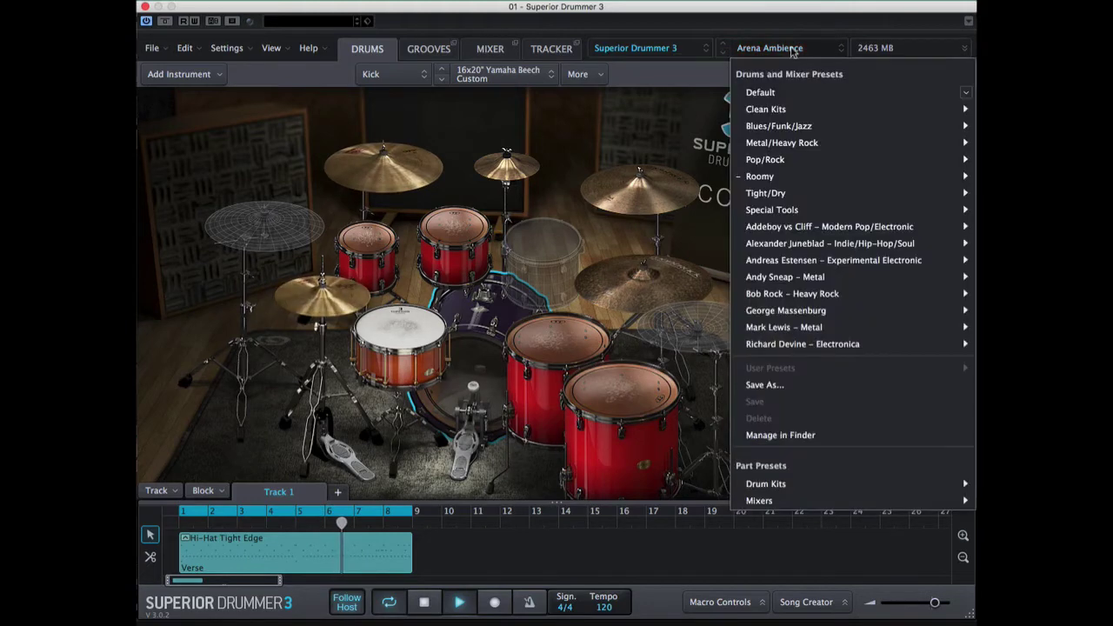
pyautogui.moveTo(774, 499)
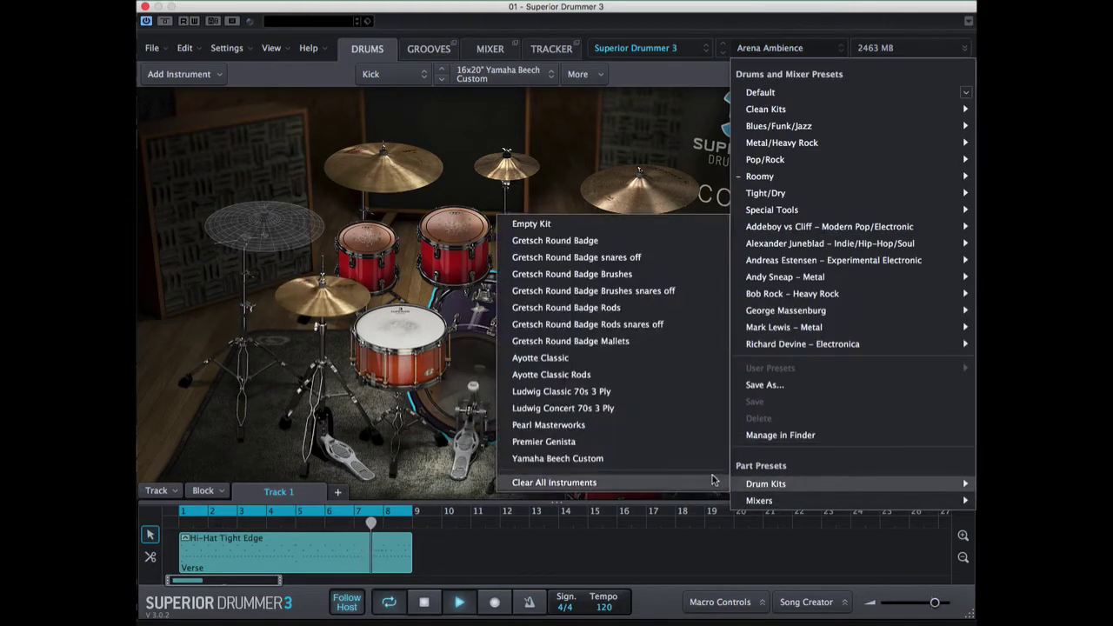
pyautogui.click(603, 393)
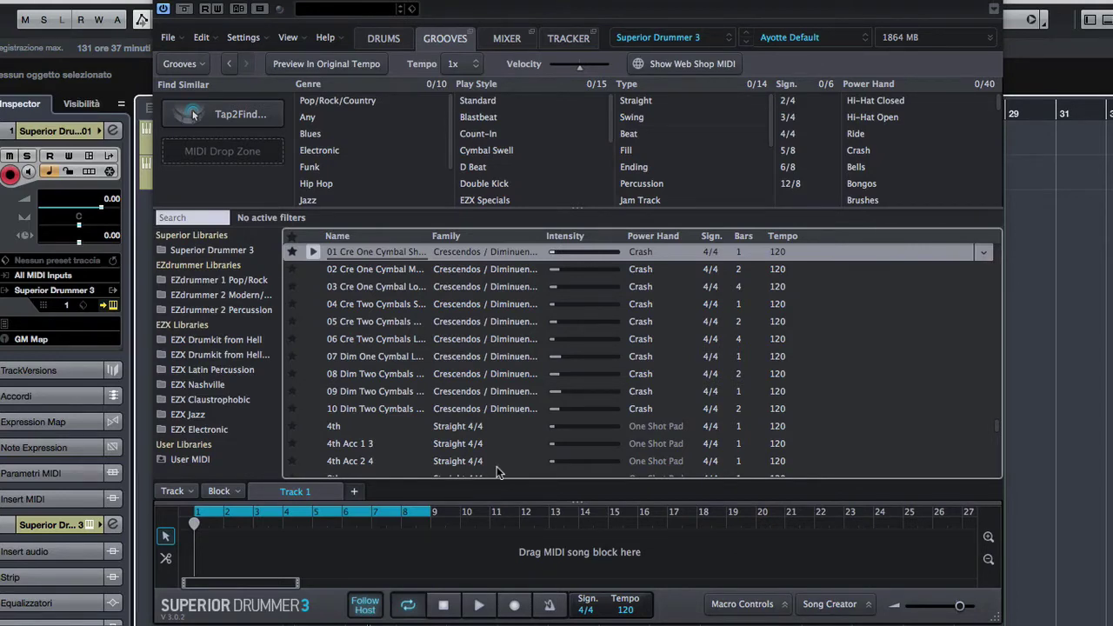
# Filter the grooves by genre Blues, type Swing and power hand Ride.
pyautogui.click(331, 136)
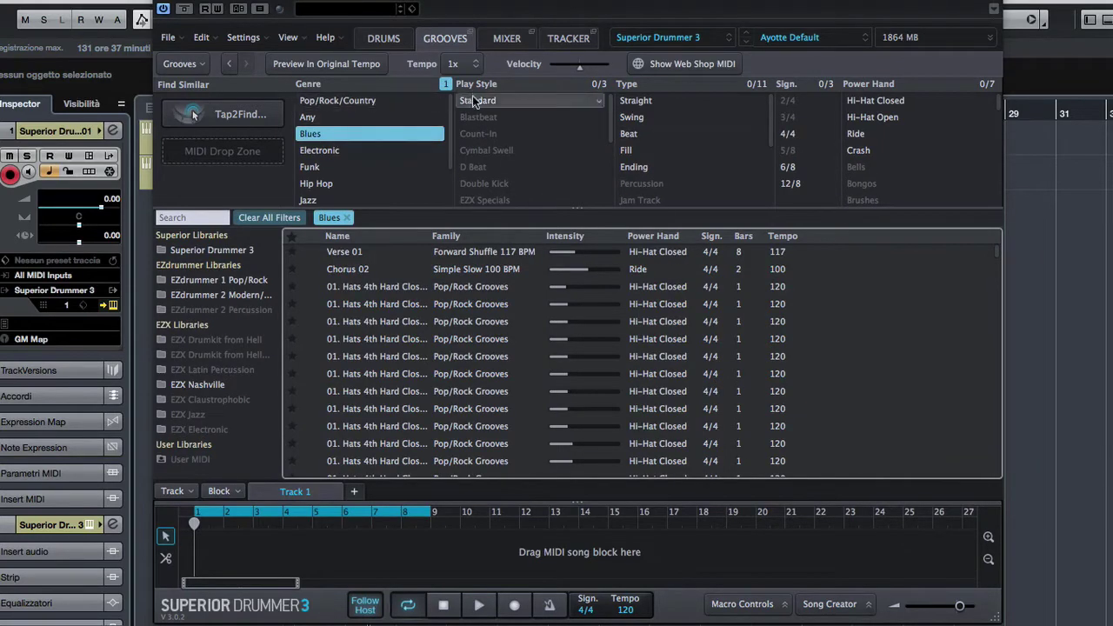
pyautogui.click(632, 120)
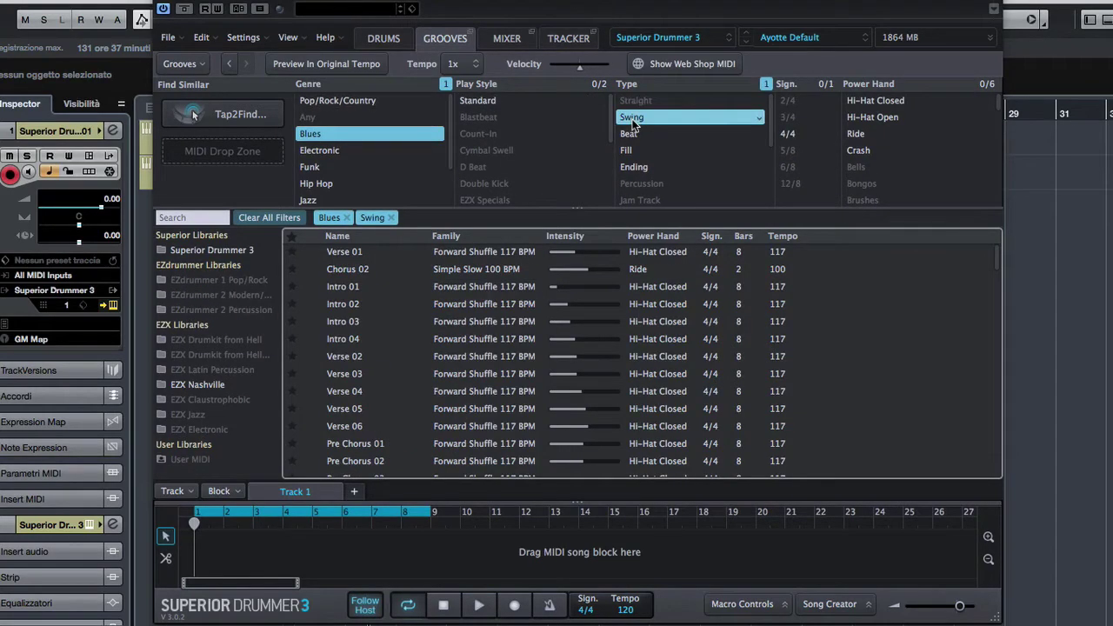
pyautogui.click(855, 135)
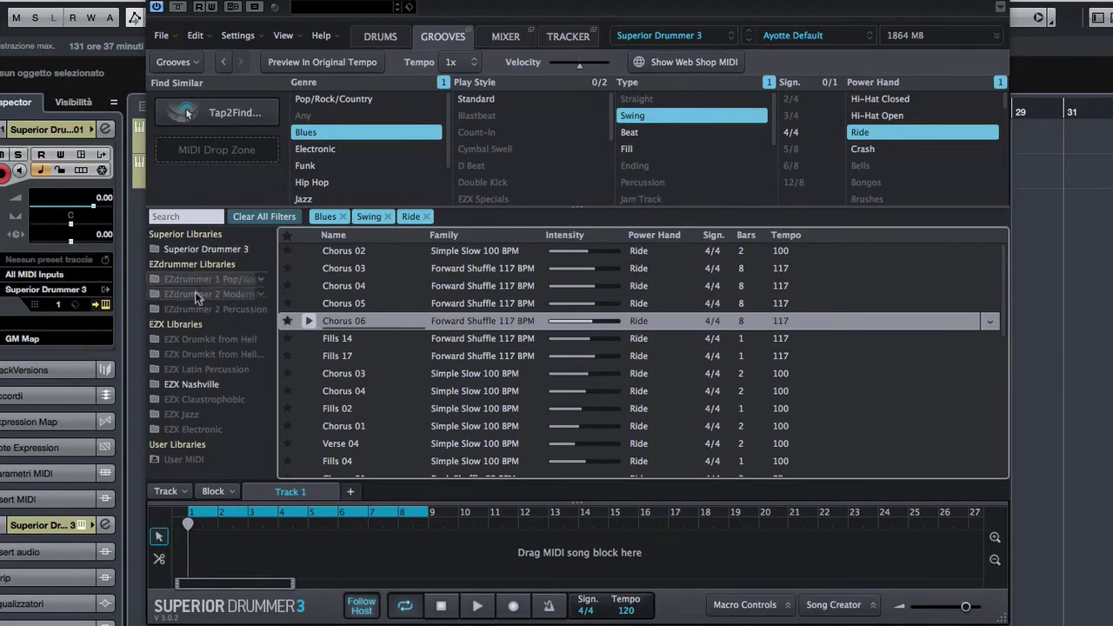
# Browse the Superior Drummer 3 library and the Pop/Rock Groove 04 folder of the EZdrummer 1 Pop/Rock library.
pyautogui.click(202, 249)
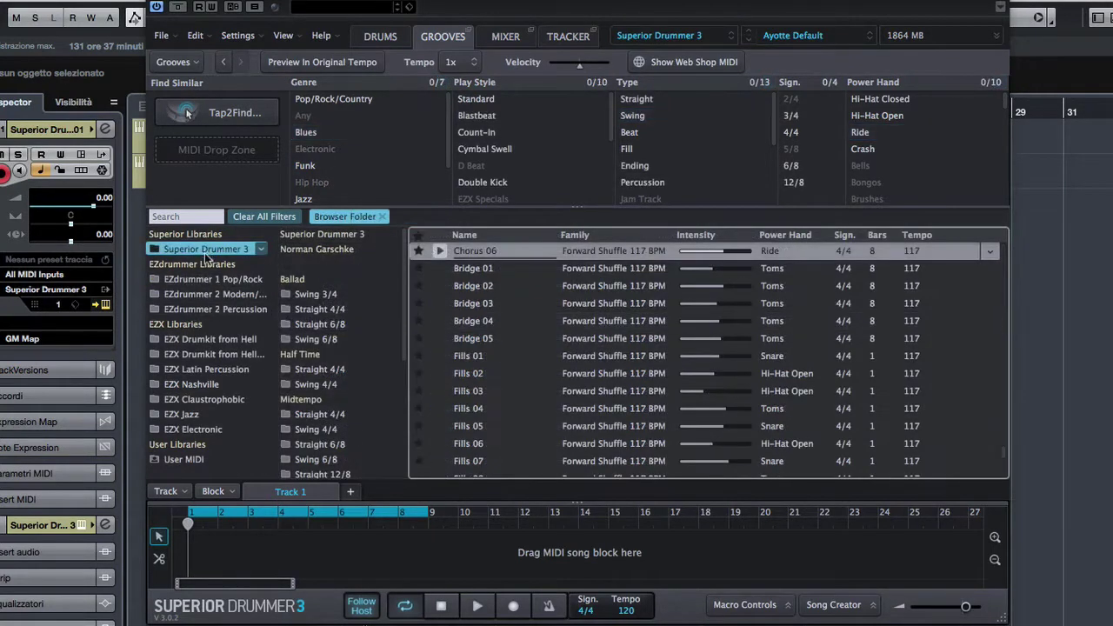
pyautogui.click(208, 278)
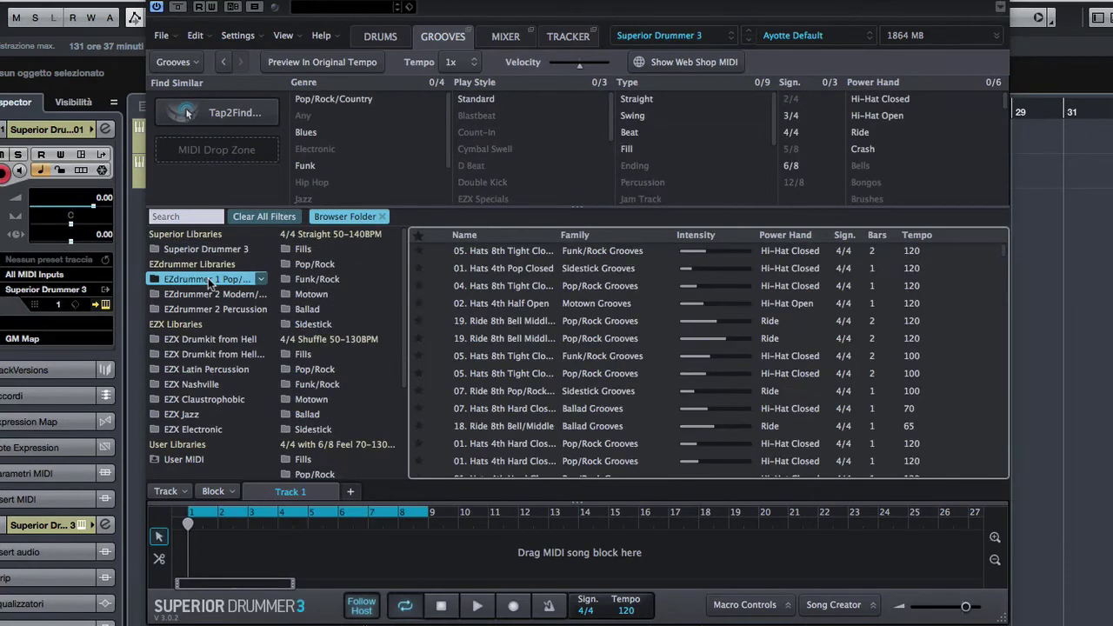
pyautogui.click(301, 261)
pyautogui.click(428, 298)
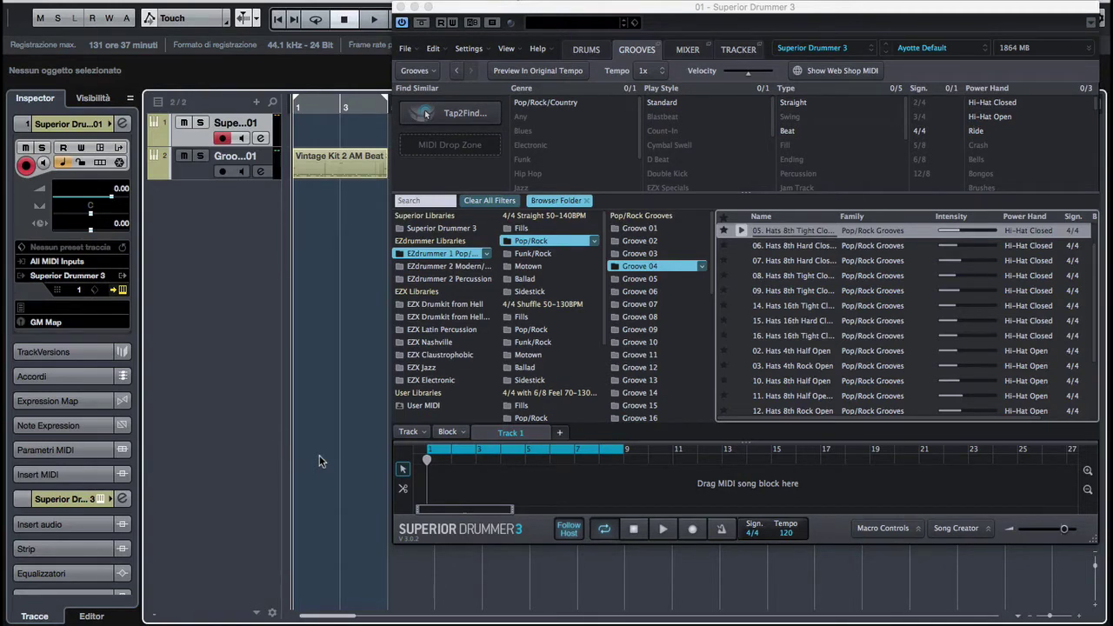
# Play the Vintage Kit 2 AM Beat part in Cubase and use it in the MIDI Drop Zone to find similar grooves.
pyautogui.press('space')
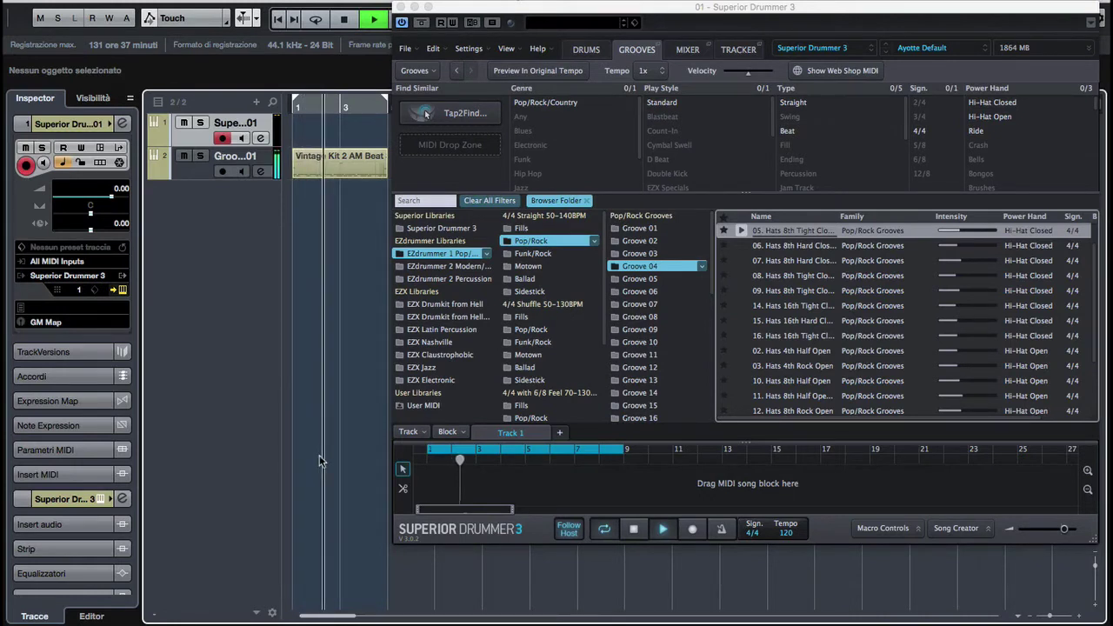
pyautogui.press('space')
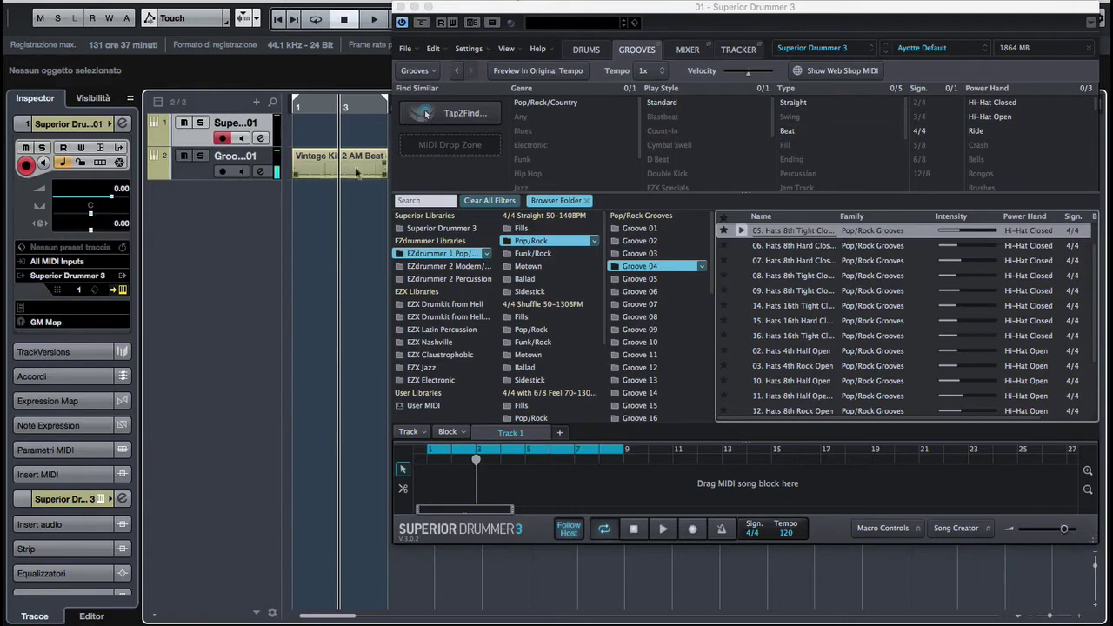
pyautogui.moveTo(354, 170); pyautogui.dragTo(456, 147)
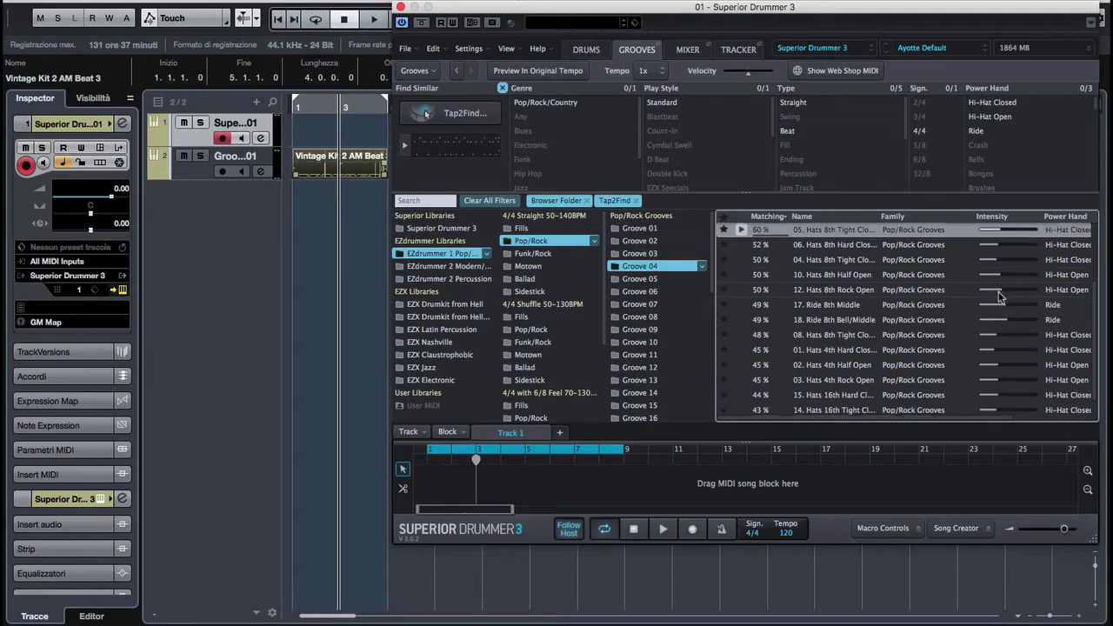
# Audition the top match, 11. Hats 8th Half Open, and 13. Hats 8th Rock Open among the similar grooves.
pyautogui.scroll(3, 998, 297)
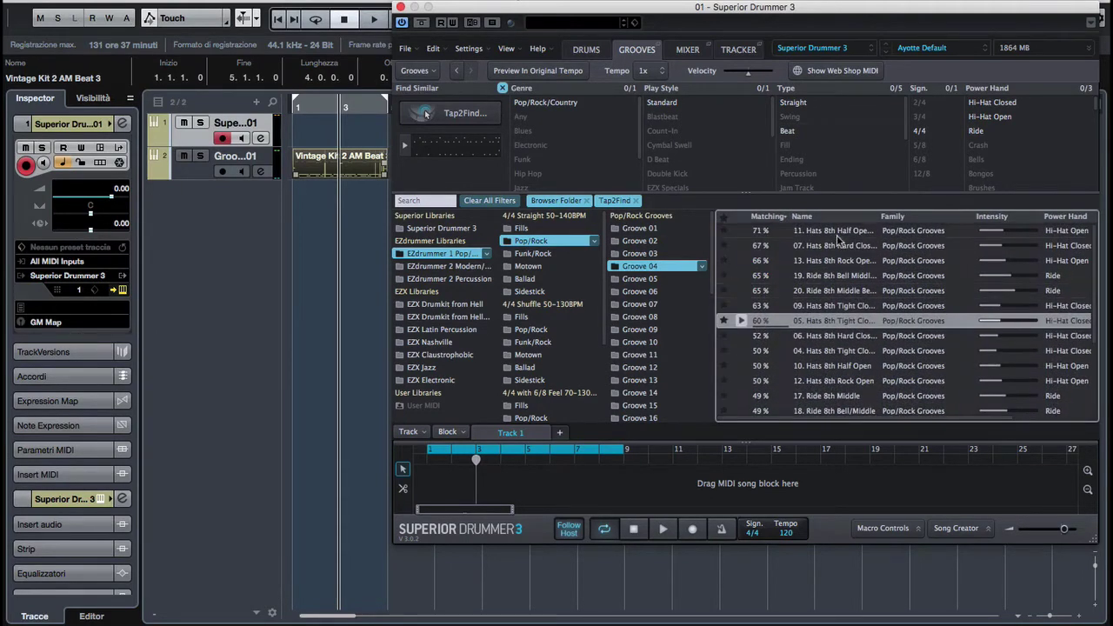
pyautogui.click(765, 232)
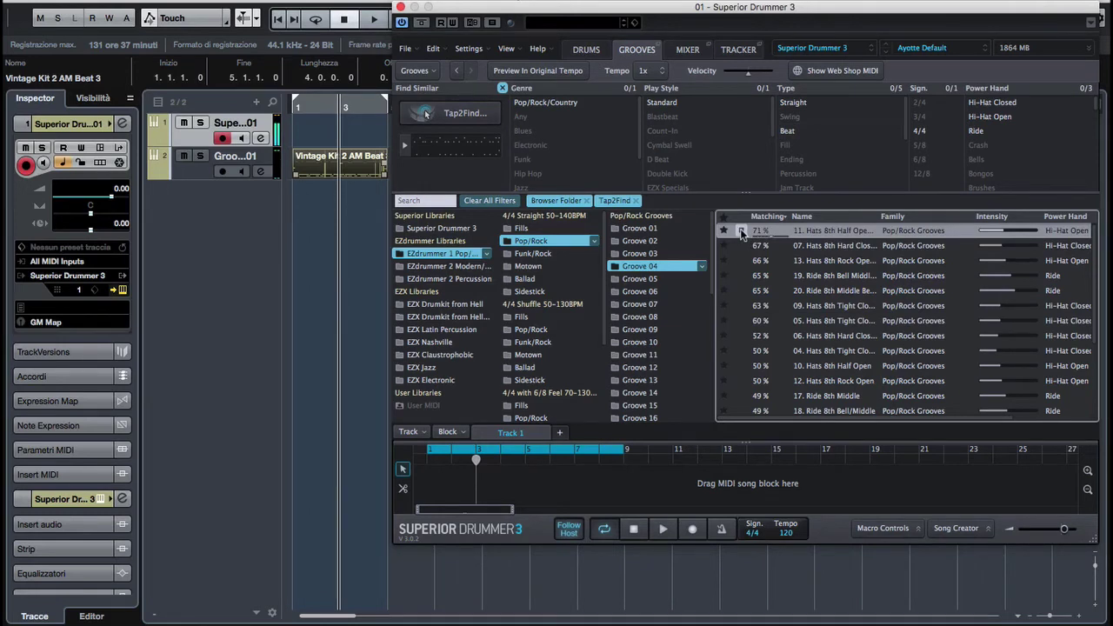
pyautogui.click(742, 260)
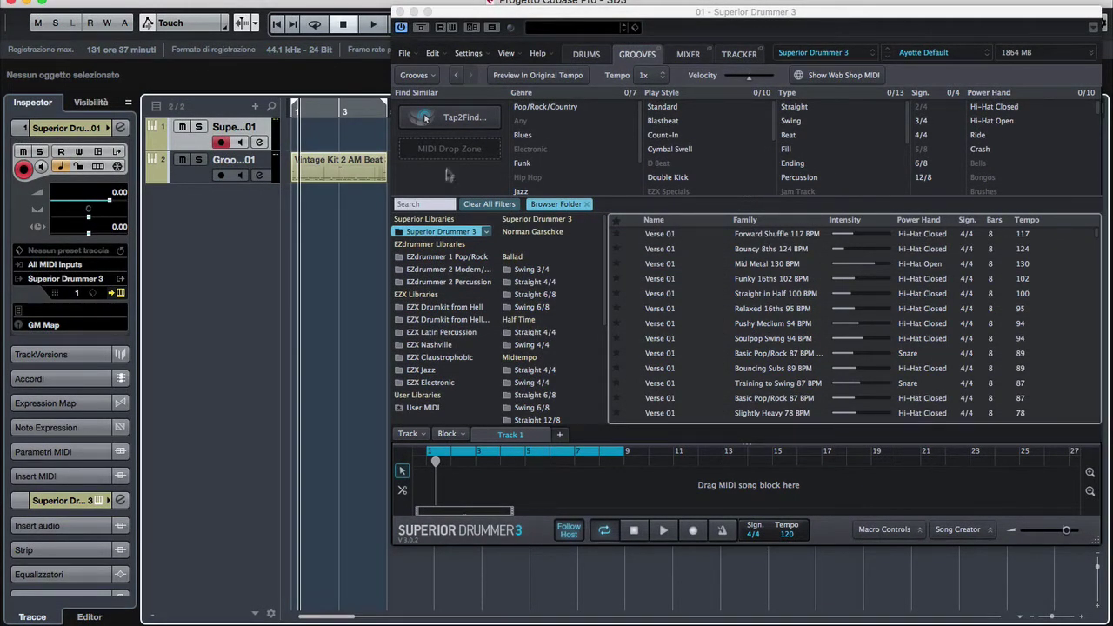
# Find grooves matching a rhythm tapped in Tap2Find at 1/8 quantize and audition Verse 05 and Chorus 08 of Forward Push 176 BPM.
pyautogui.click(461, 113)
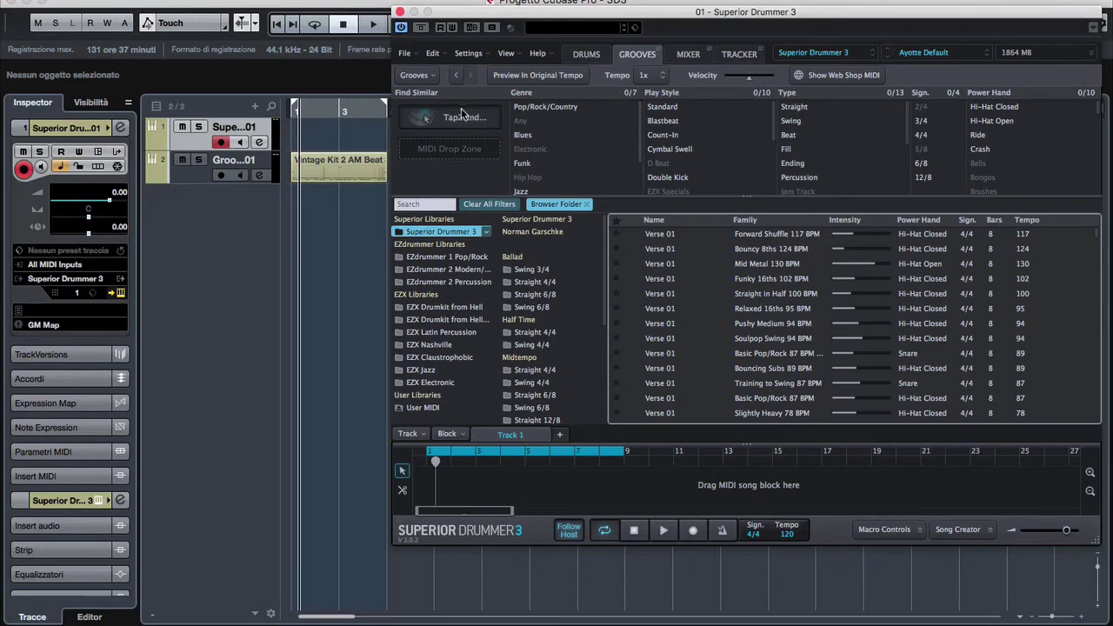
pyautogui.click(457, 117)
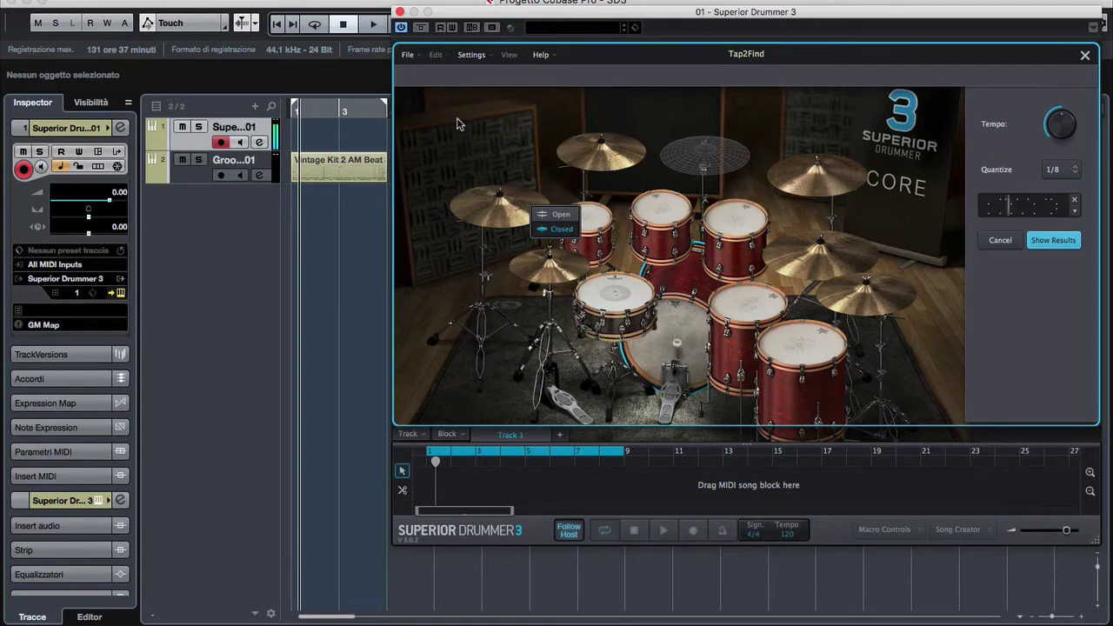
pyautogui.click(1042, 241)
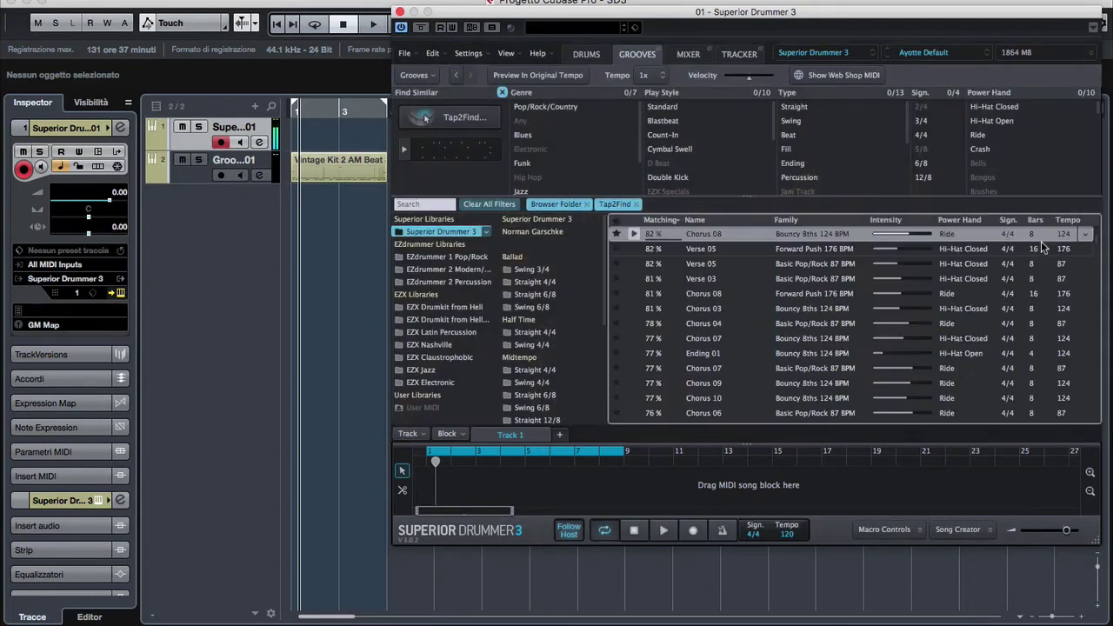
pyautogui.click(636, 249)
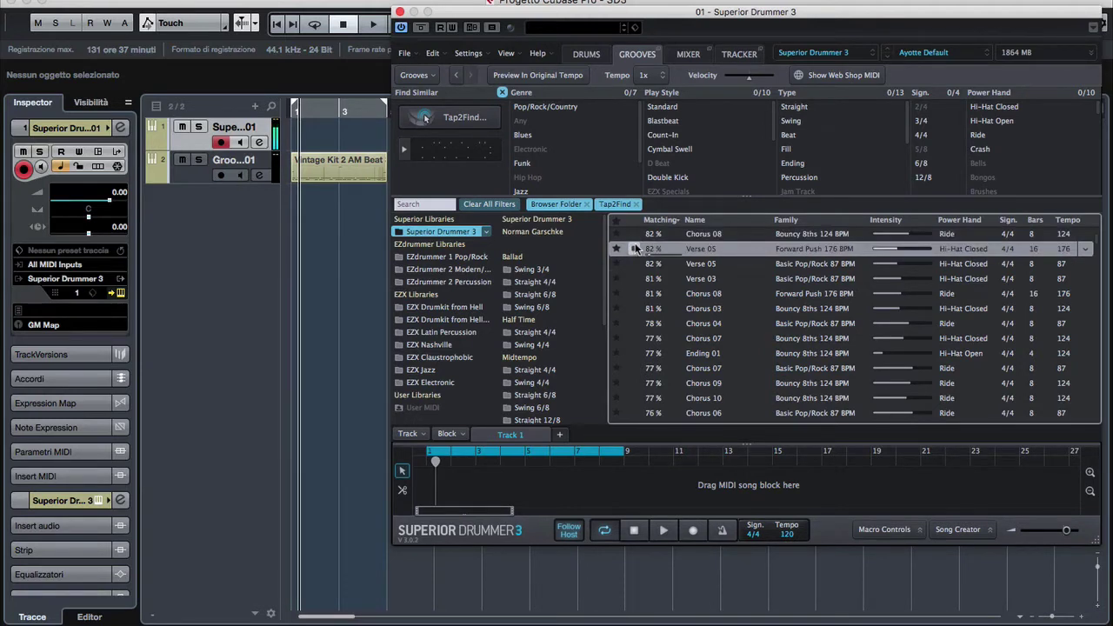
pyautogui.click(636, 296)
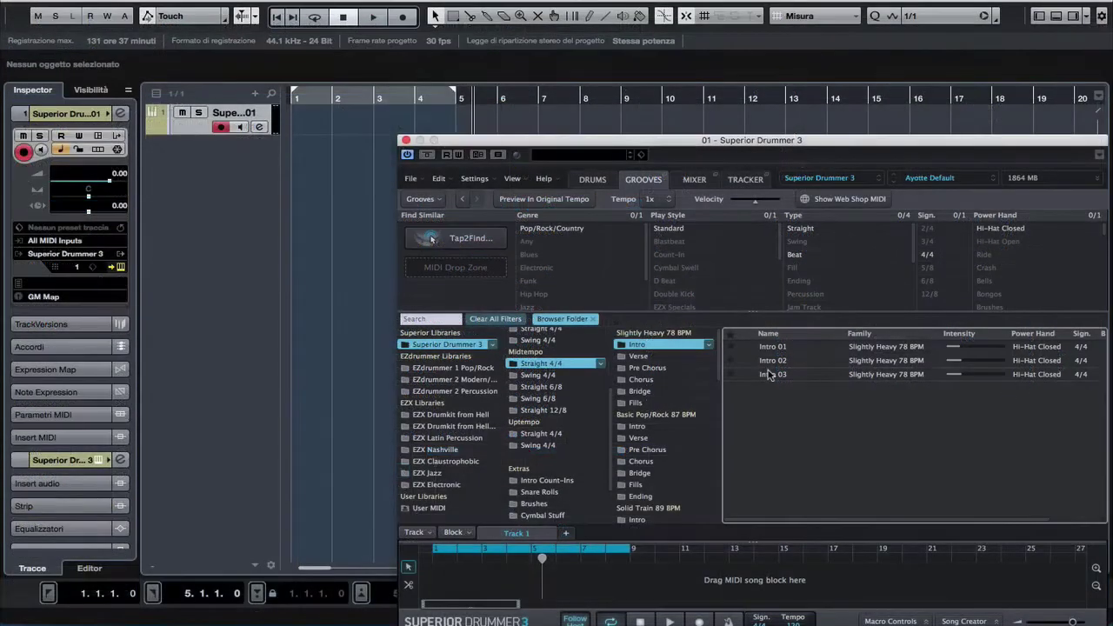
# Place the Intro 03 groove of Slightly Heavy 78 BPM at bar 1 of the Cubase track and split it at bar 7.
pyautogui.moveTo(770, 376); pyautogui.dragTo(298, 130)
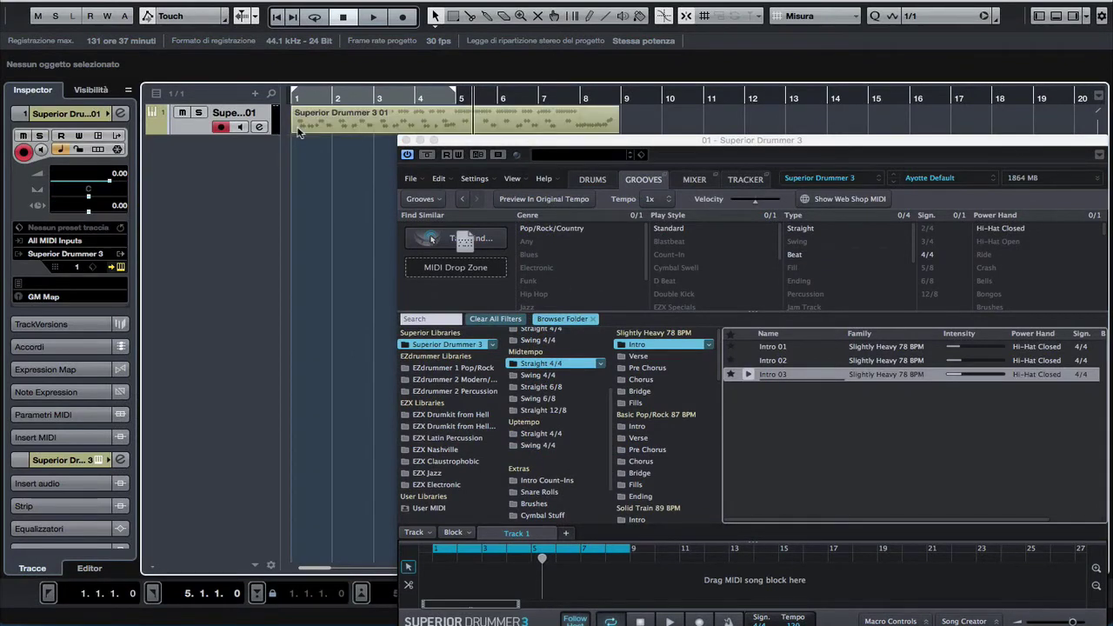
pyautogui.click(471, 15)
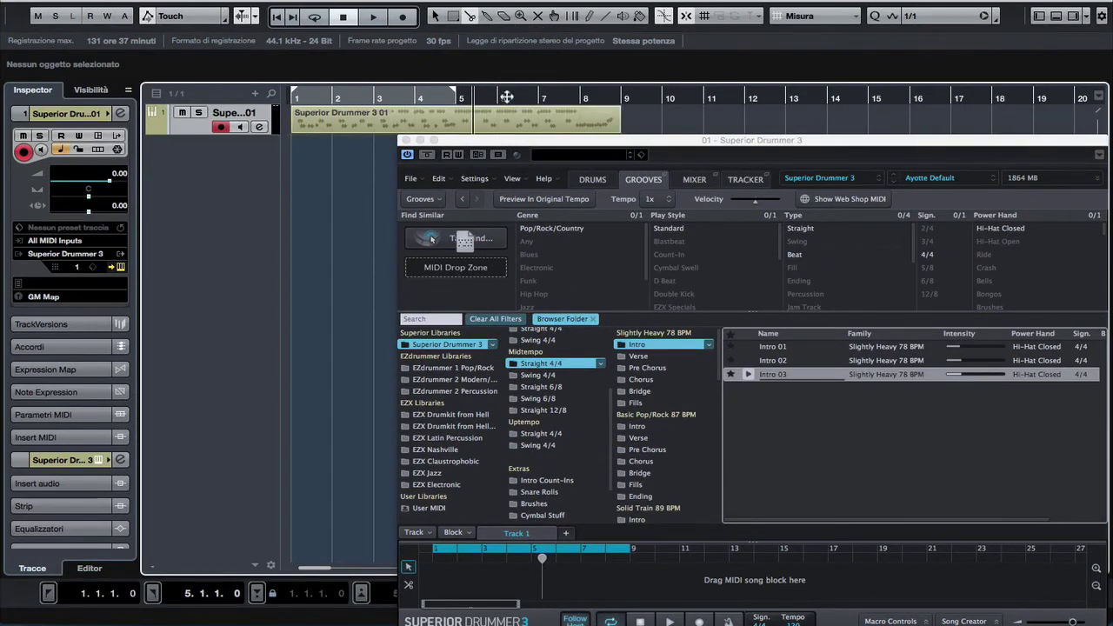
pyautogui.click(537, 123)
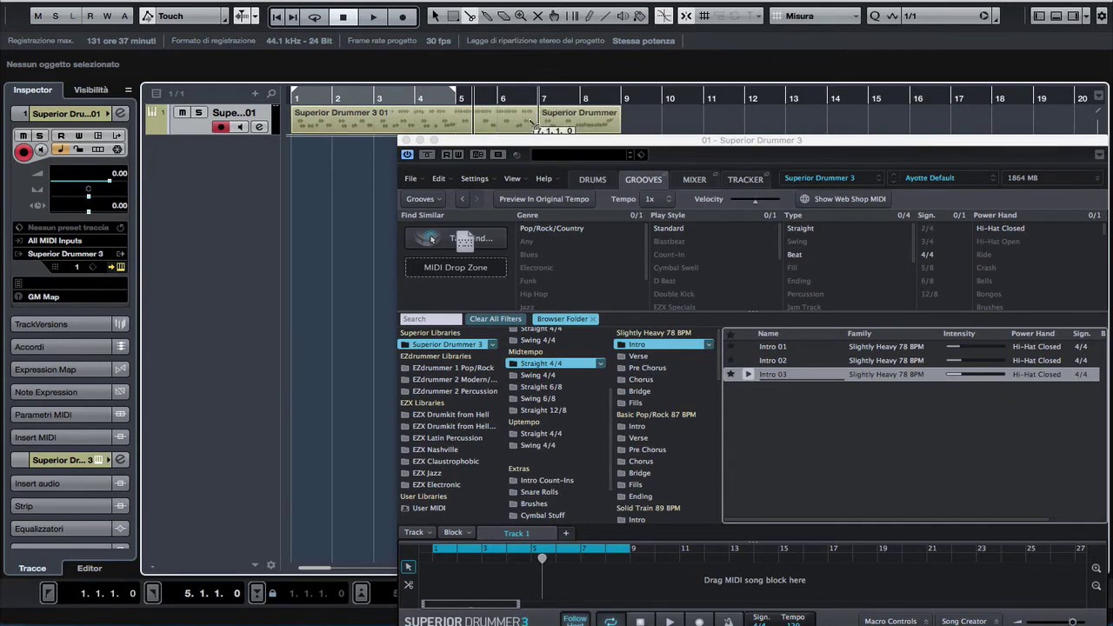
# Delete the portion of the intro part before bar 7 and move the remaining two-bar part to bar 1.
pyautogui.press('1')
pyautogui.click(495, 125)
pyautogui.press('Delete')
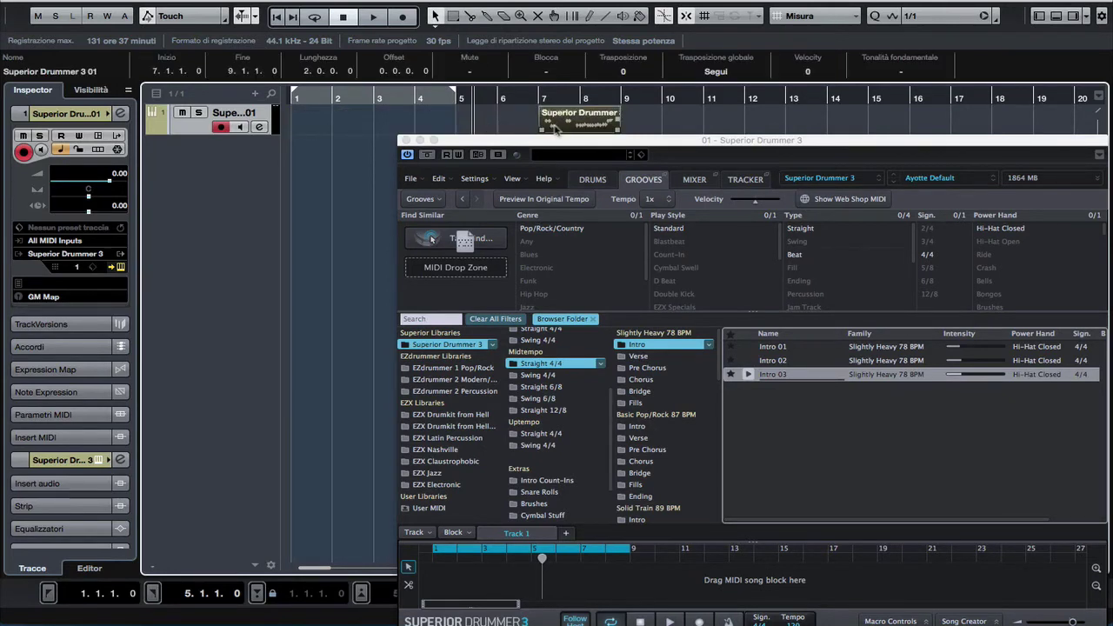
pyautogui.moveTo(556, 129); pyautogui.dragTo(306, 127)
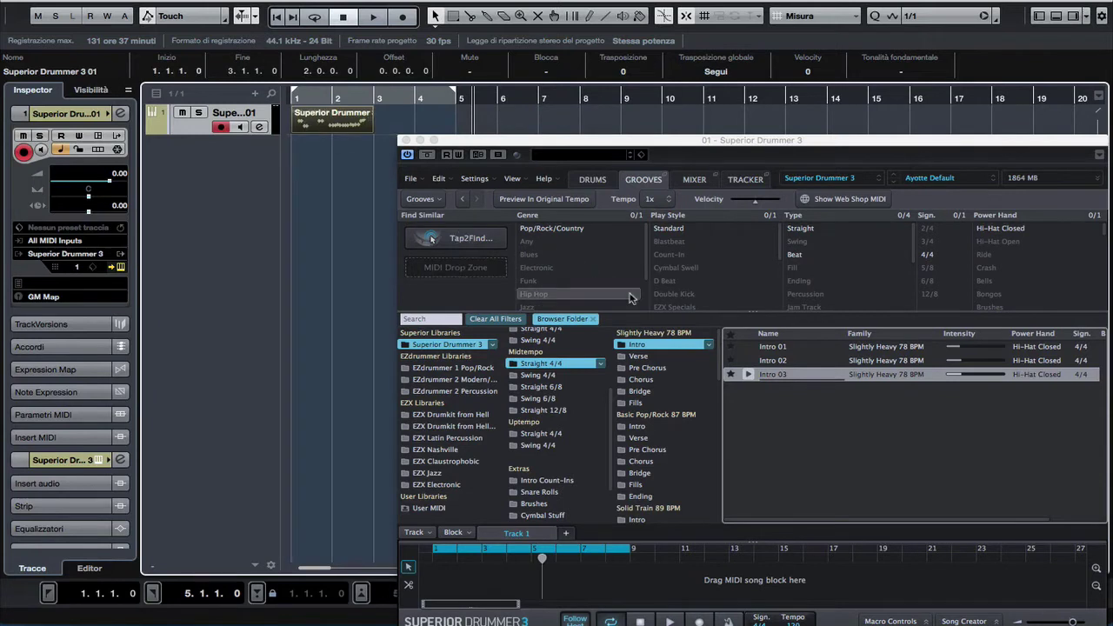
# Place Pre Chorus 02 of Slightly Heavy 78 BPM at bar 3 on the Cubase track and play the arrangement from the start.
pyautogui.click(645, 357)
pyautogui.click(654, 369)
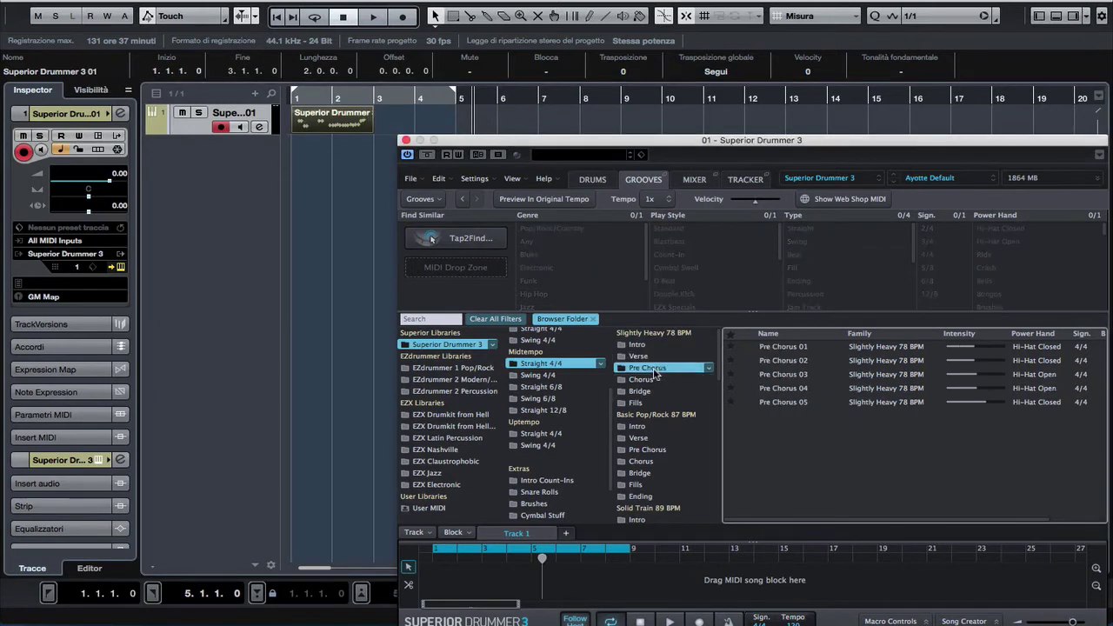
pyautogui.moveTo(758, 361); pyautogui.dragTo(371, 122)
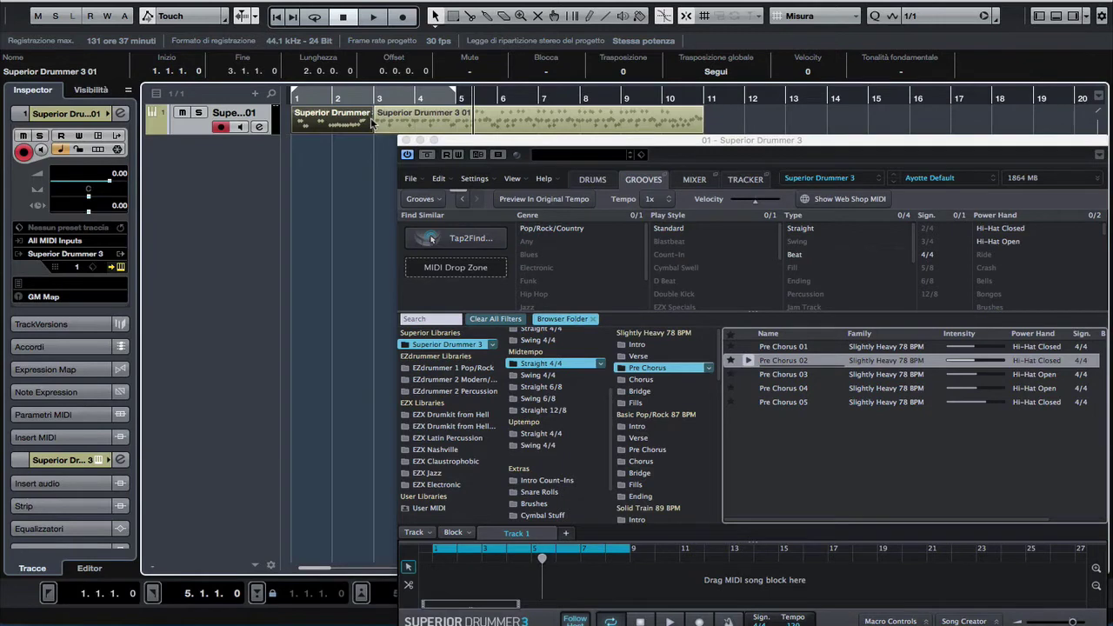
pyautogui.click(278, 16)
pyautogui.press('space')
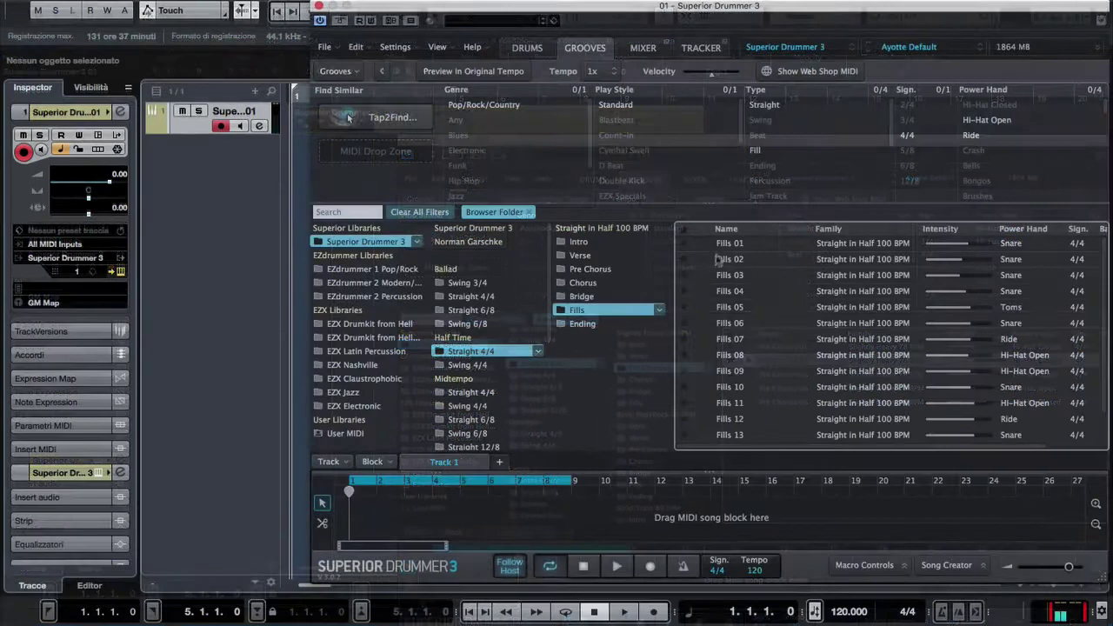
# Place Fills 01 at bar 1 and Pre Chorus 01 at bar 2 of Superior Drummer's Track 1, both from Straight in Half 100 BPM.
pyautogui.moveTo(722, 243); pyautogui.dragTo(348, 514)
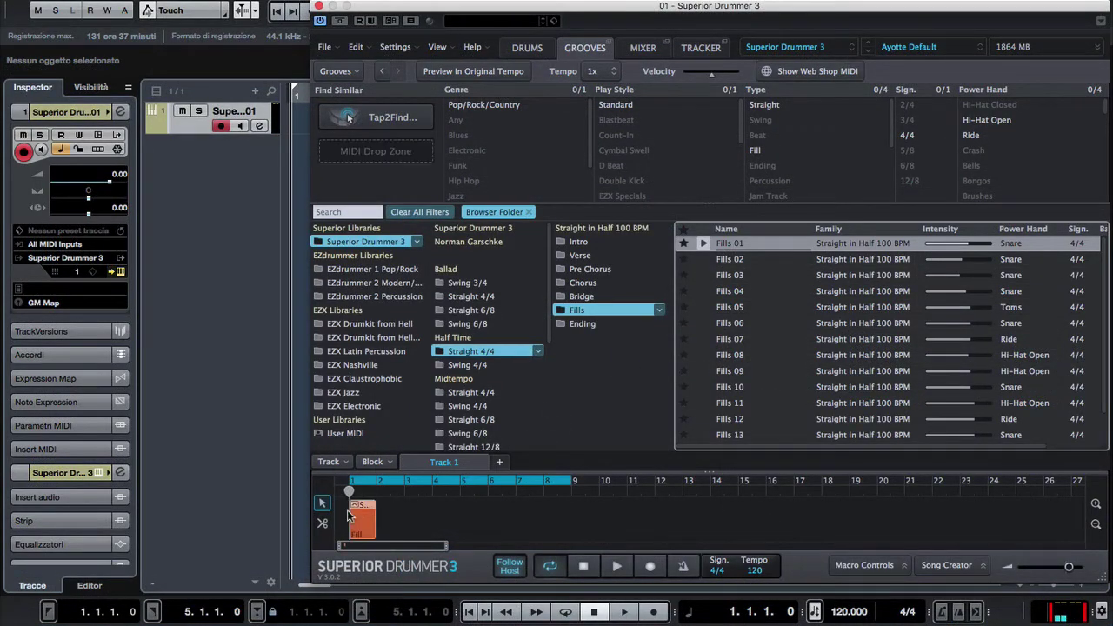
pyautogui.click(609, 268)
pyautogui.moveTo(734, 243); pyautogui.dragTo(380, 519)
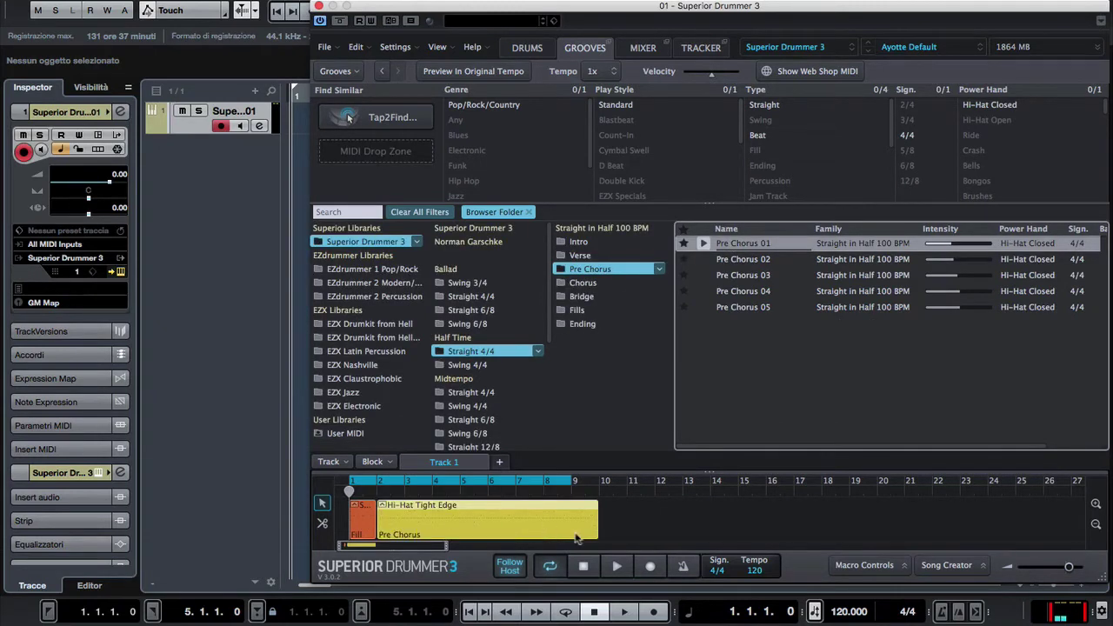
# Trim the Pre Chorus block to end at bar 4, and place Chorus 02 at bar 4, shortened to two bars.
pyautogui.moveTo(596, 528); pyautogui.dragTo(431, 523)
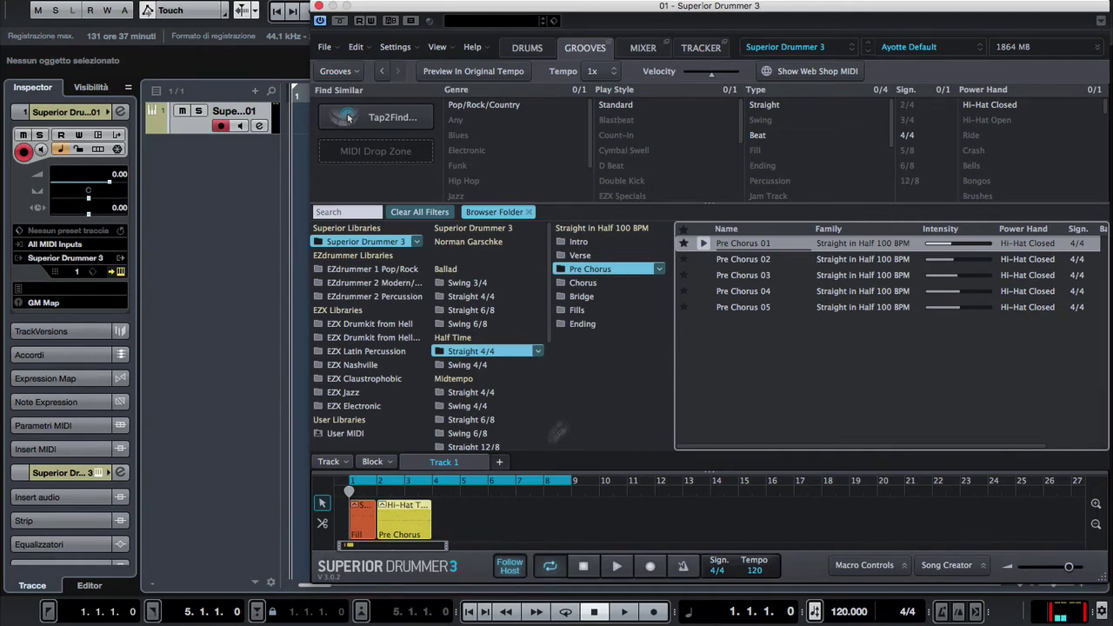
pyautogui.click(584, 283)
pyautogui.moveTo(735, 261); pyautogui.dragTo(439, 511)
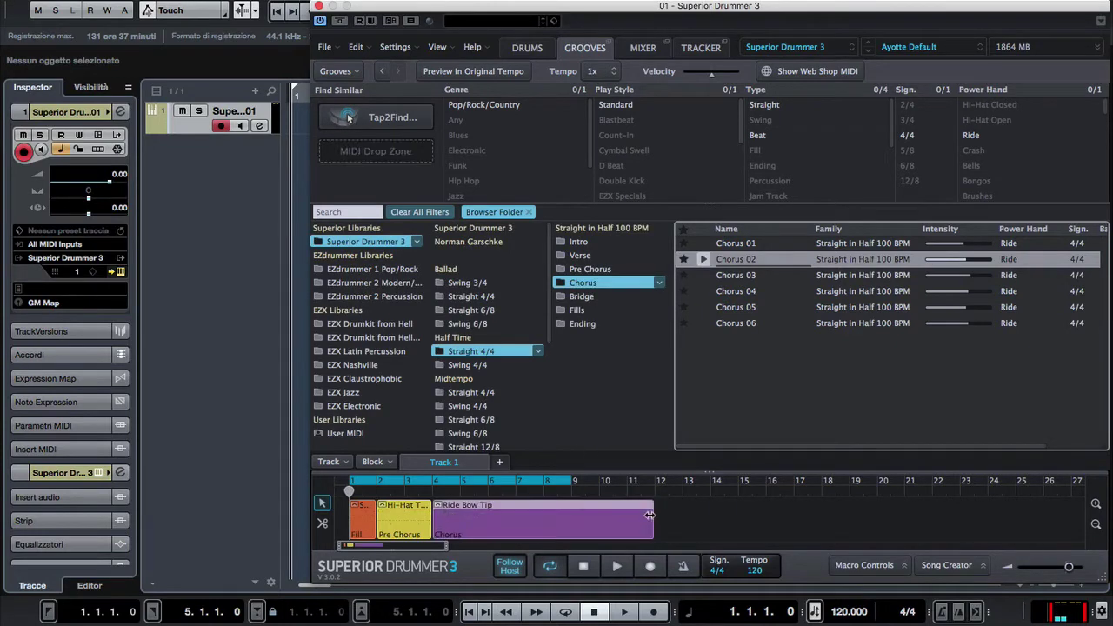
pyautogui.moveTo(650, 515); pyautogui.dragTo(486, 513)
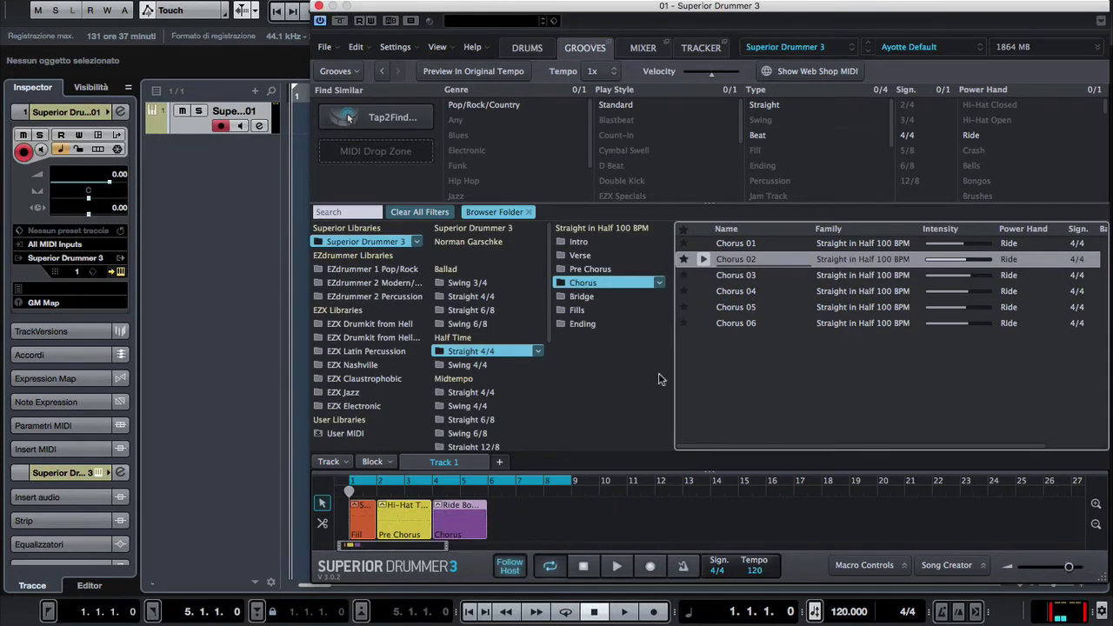
# Place Bridge 03 of Straight in Half 100 BPM at bar 6 of Track 1 and play the arrangement.
pyautogui.click(585, 296)
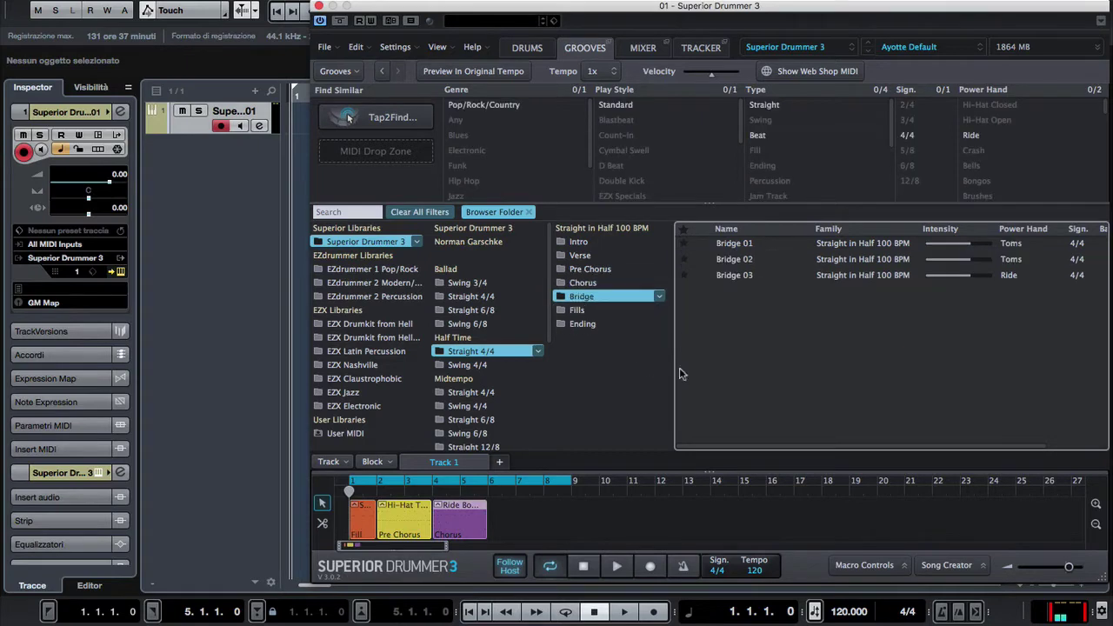
pyautogui.moveTo(731, 280); pyautogui.dragTo(490, 520)
pyautogui.click(624, 611)
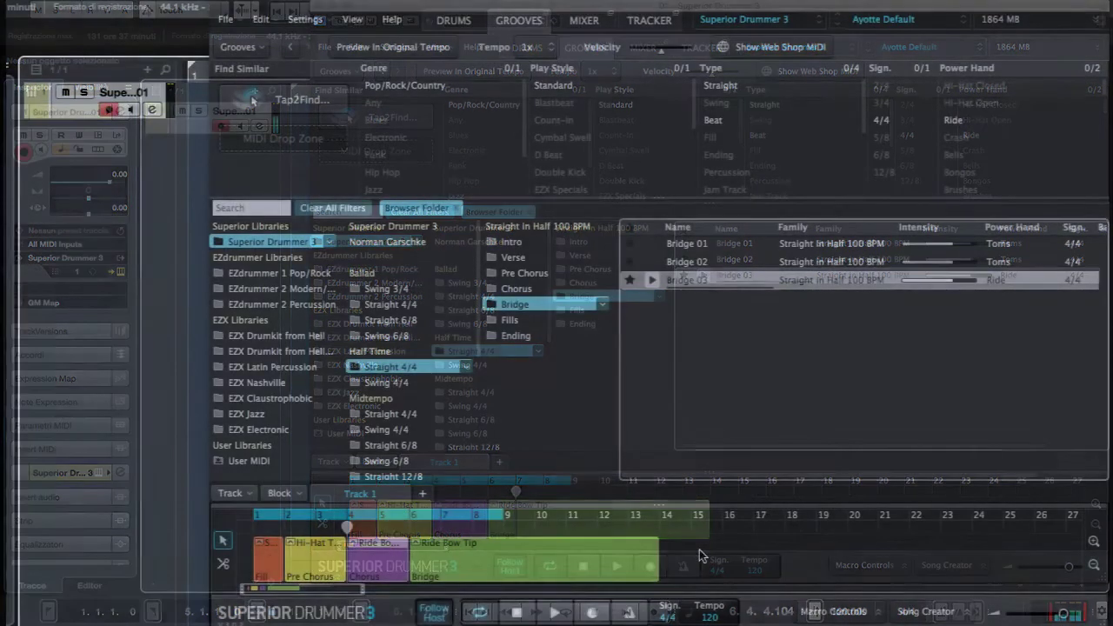
# Open the Chorus block in the Grid Editor and briefly play its notes.
pyautogui.doubleClick(381, 568)
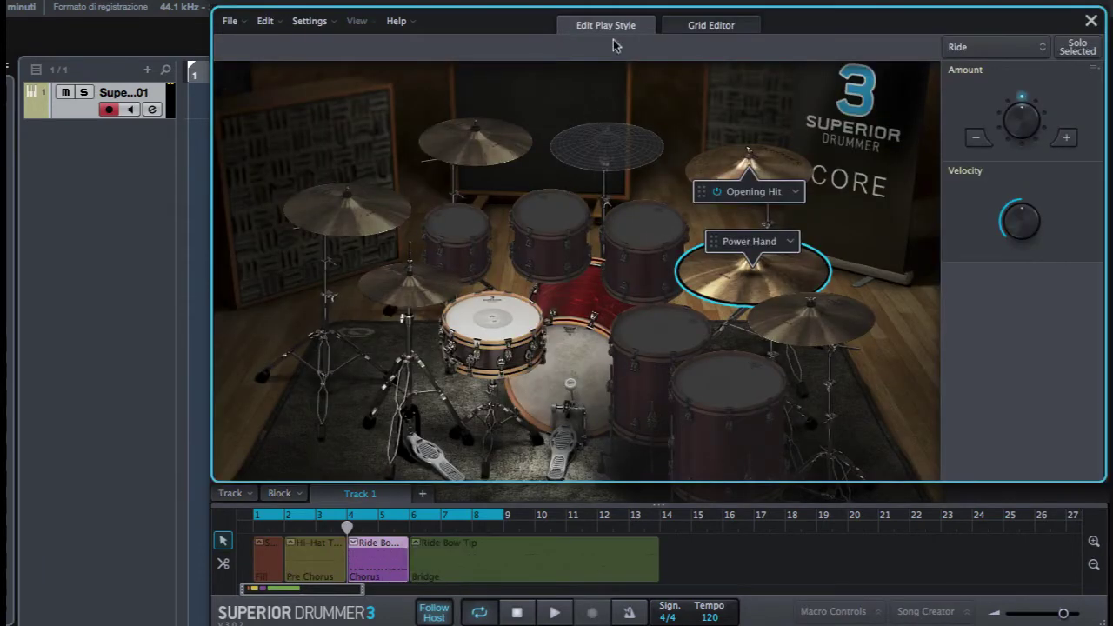
pyautogui.click(695, 26)
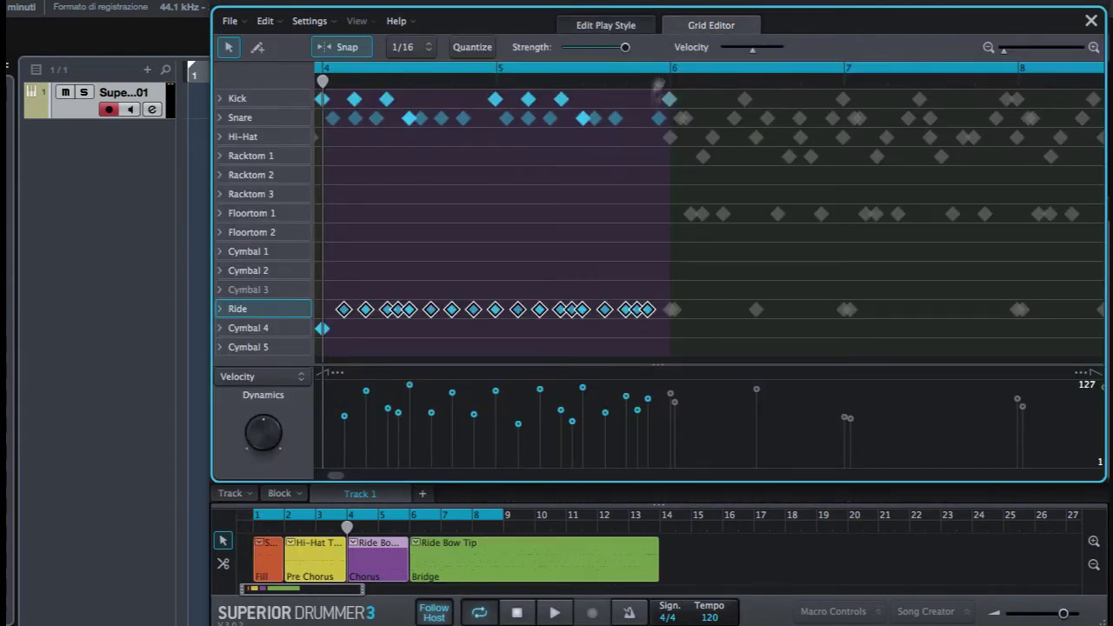
pyautogui.click(556, 614)
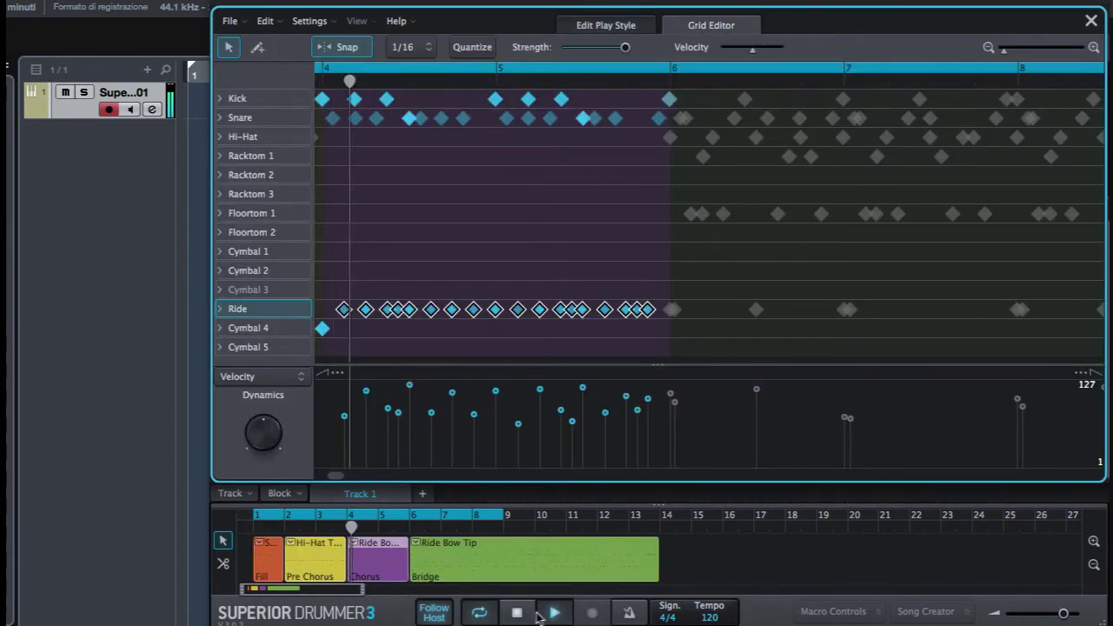
pyautogui.click(518, 614)
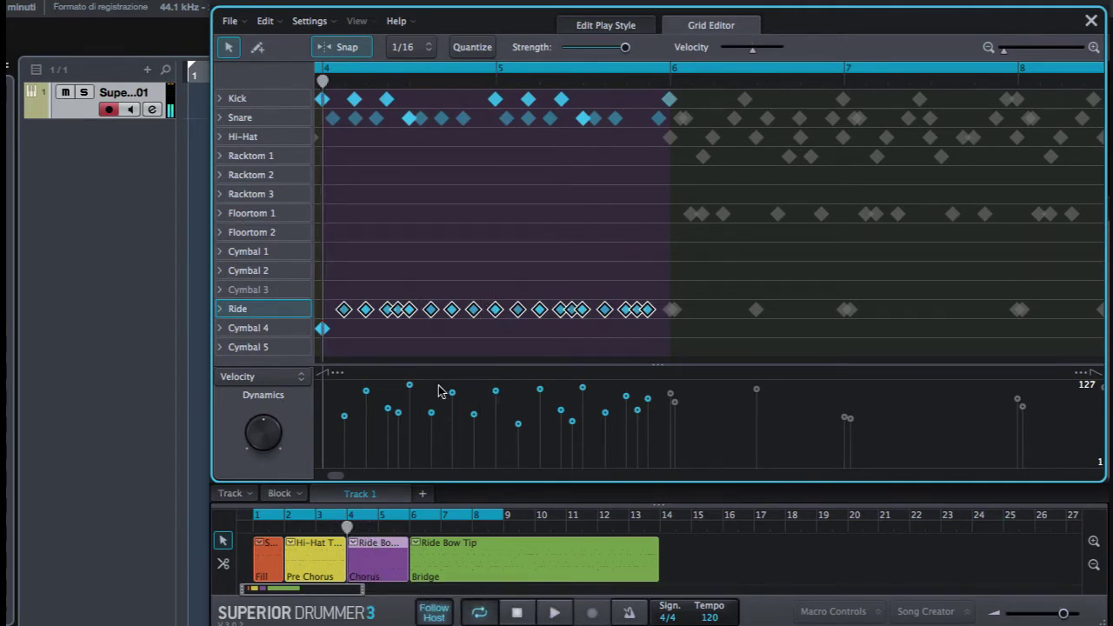
# Delete all but the last of the Chorus block's snare notes and move its ride notes to the Hi-Hat lane.
pyautogui.hscroll(-3, 338, 288)
pyautogui.click(438, 213)
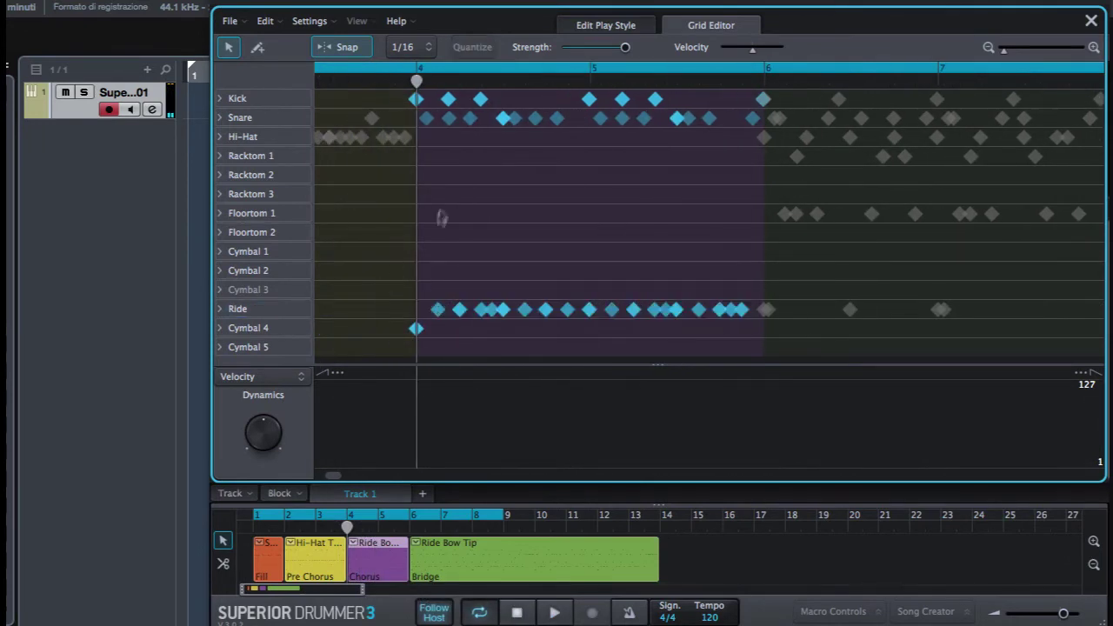
pyautogui.moveTo(430, 136); pyautogui.dragTo(709, 123)
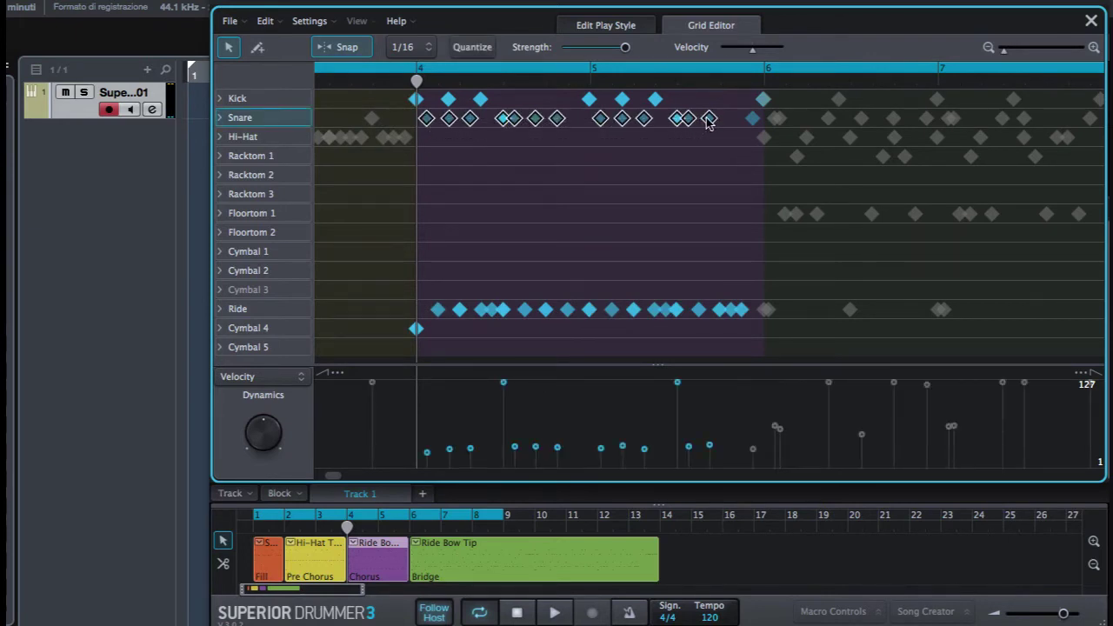
pyautogui.press('Delete')
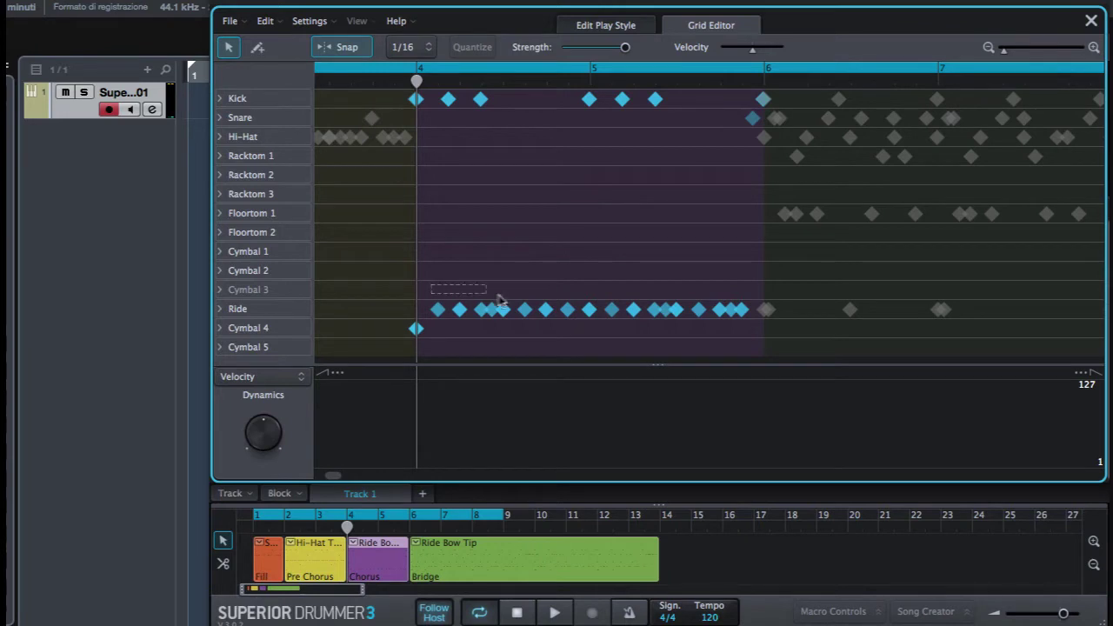
pyautogui.moveTo(499, 300); pyautogui.dragTo(632, 306)
pyautogui.moveTo(718, 306); pyautogui.dragTo(746, 148)
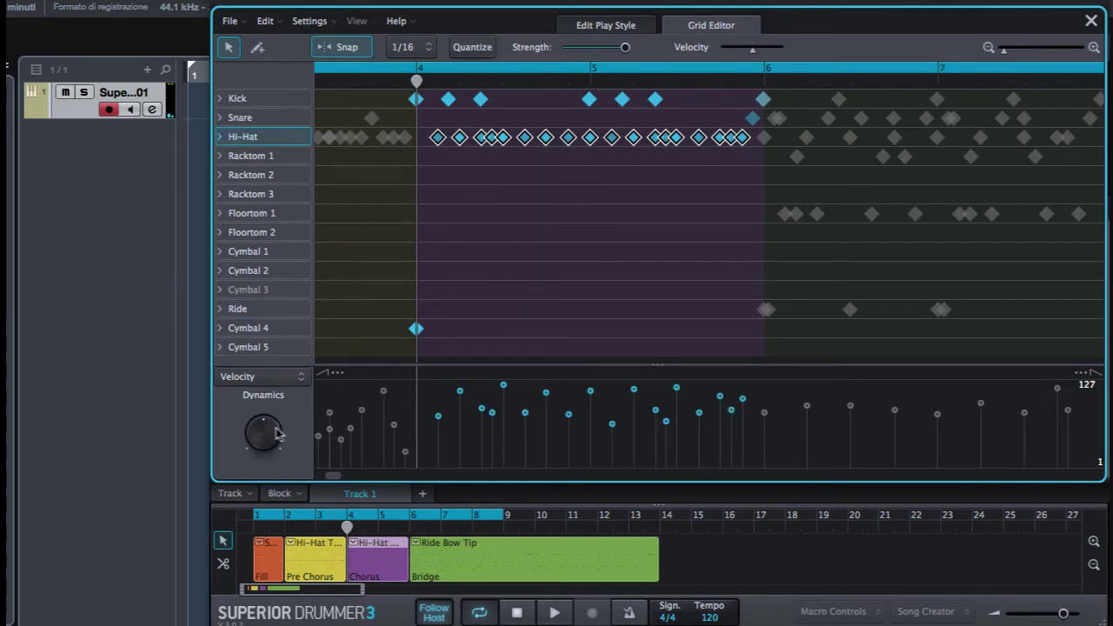
# Widen the hi-hat notes' velocity dynamics strongly and audition them, reduce the dynamics to just above neutral and replay from bar 4.
pyautogui.moveTo(264, 426); pyautogui.dragTo(286, 401)
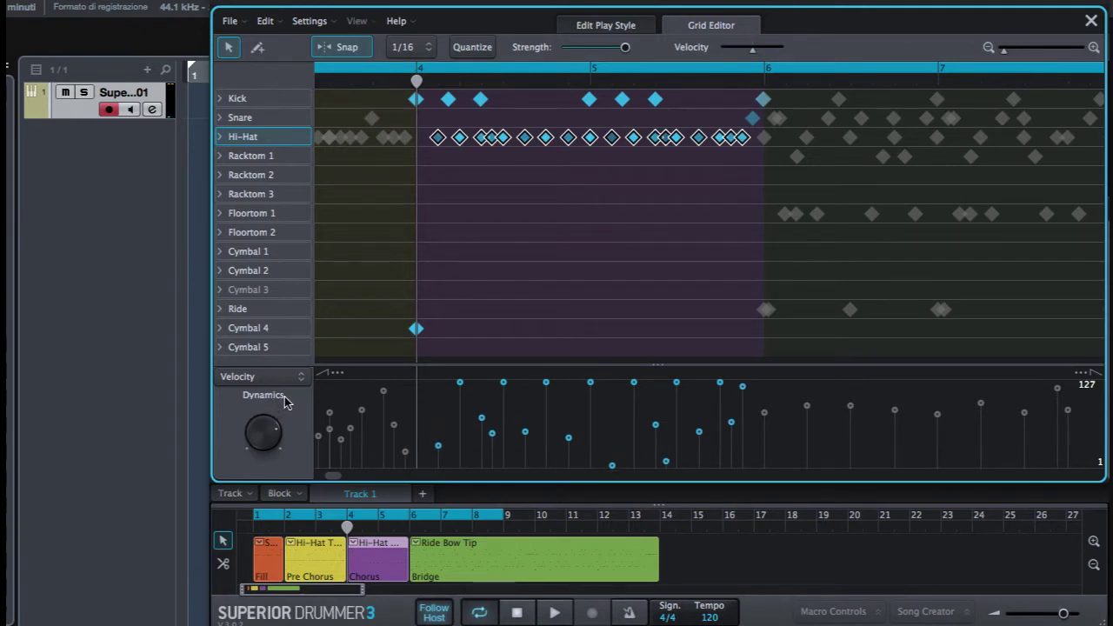
pyautogui.click(556, 613)
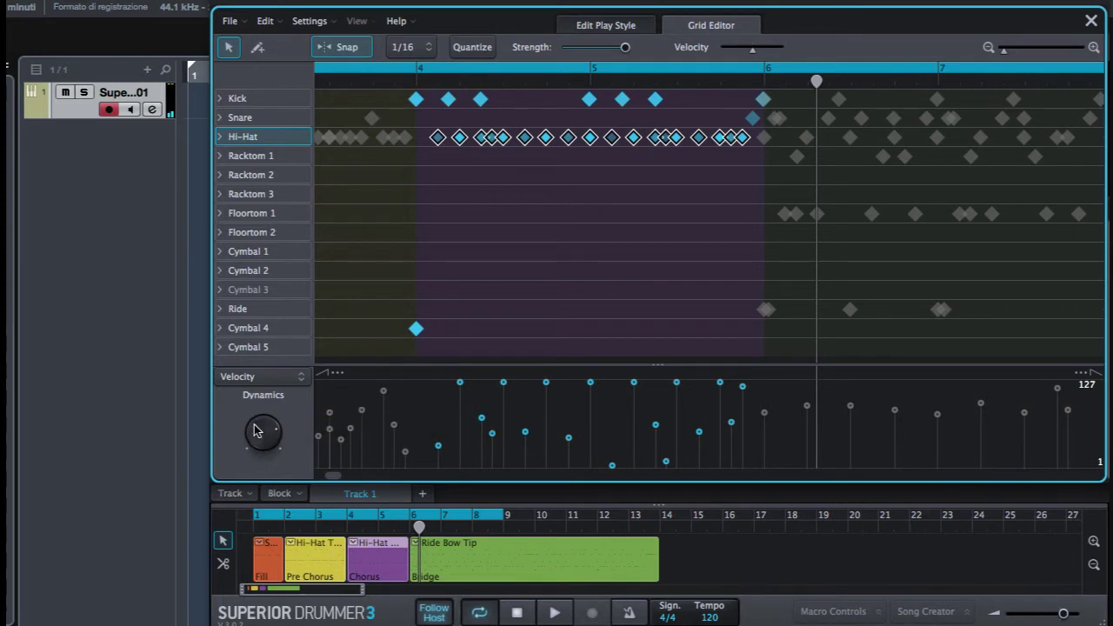
pyautogui.moveTo(257, 430); pyautogui.dragTo(258, 460)
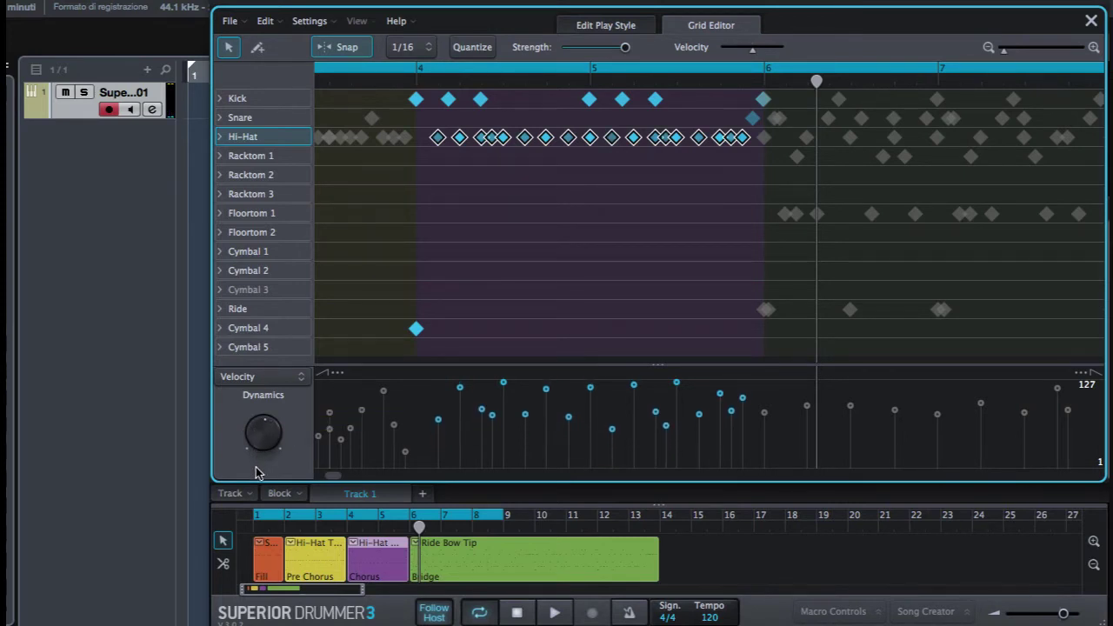
pyautogui.click(517, 614)
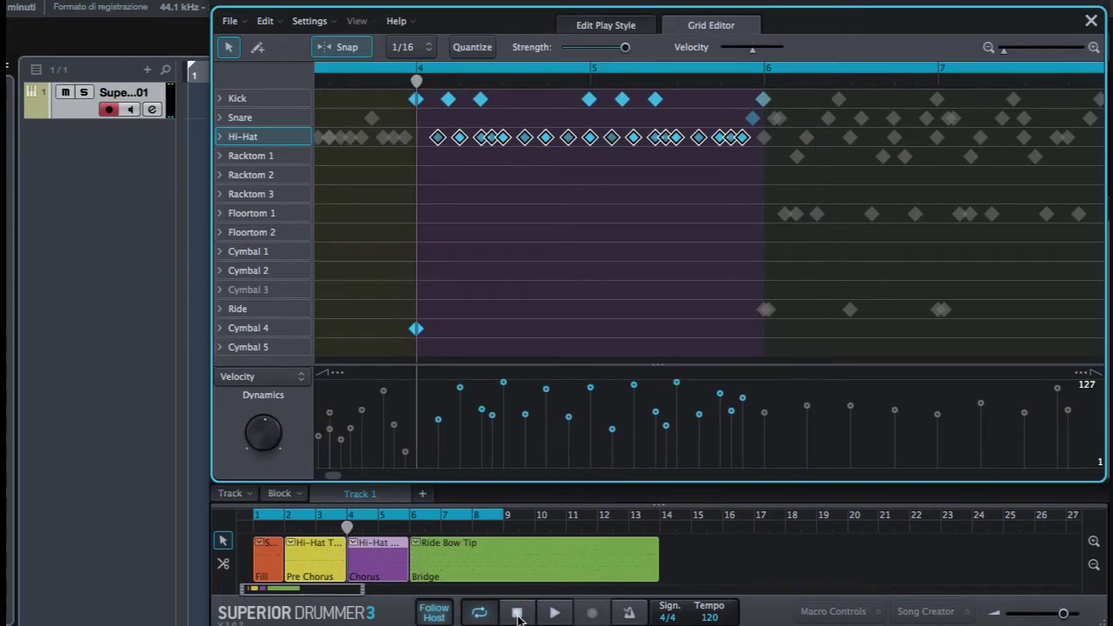
pyautogui.click(561, 616)
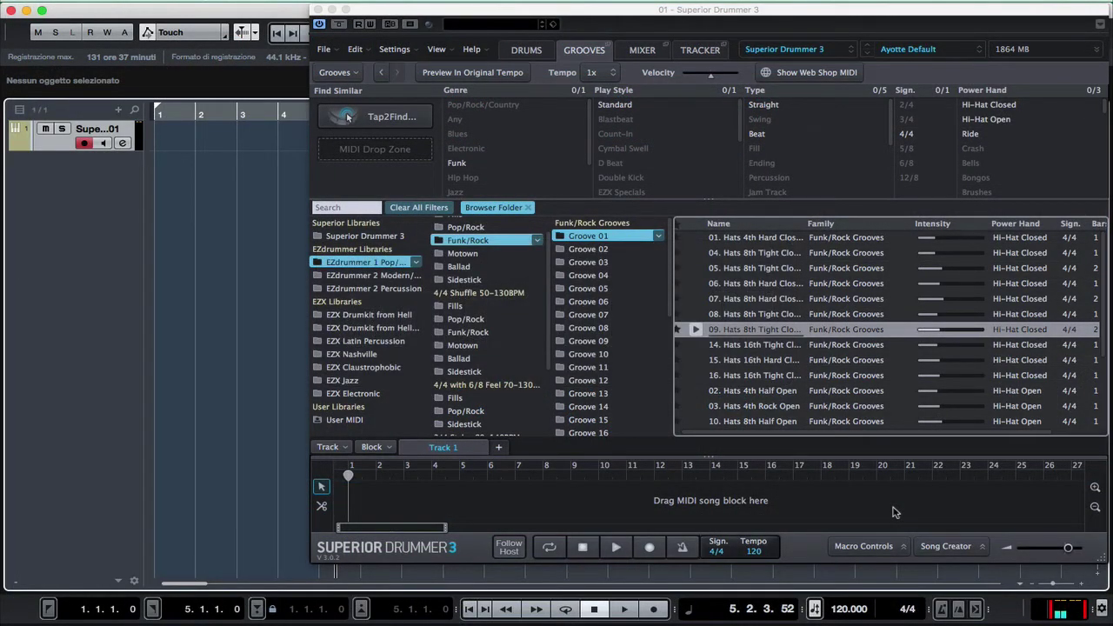
# Load the groove 09. Hats 8th Tight Closed Open/Ghost into Song Creator and place the AABA Short structure at bar 1 of Track 1.
pyautogui.click(948, 546)
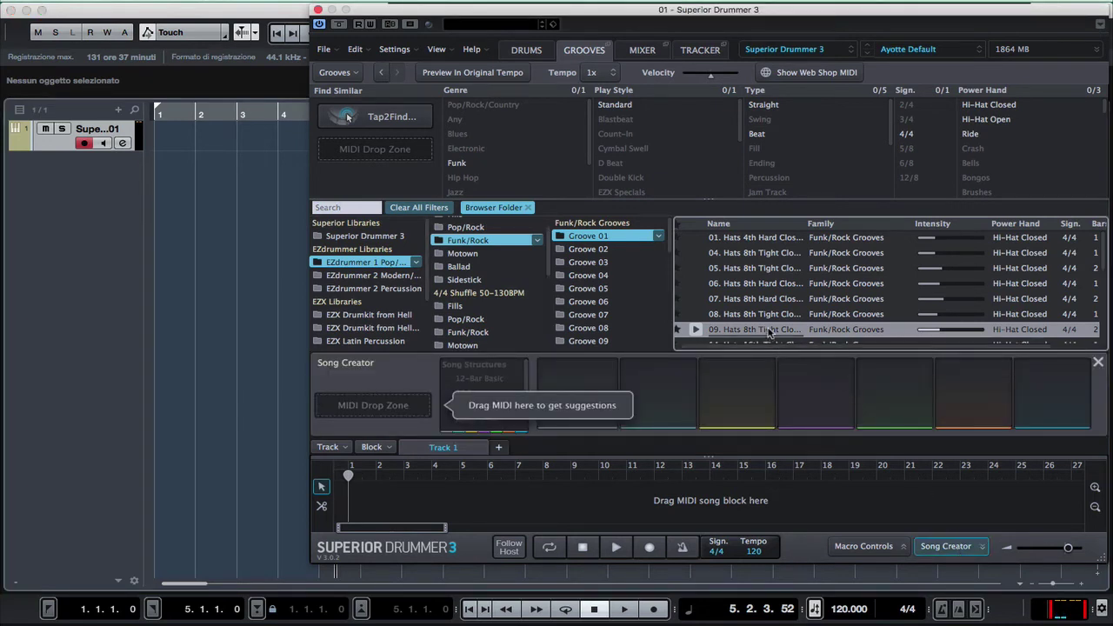
pyautogui.moveTo(768, 332); pyautogui.dragTo(398, 406)
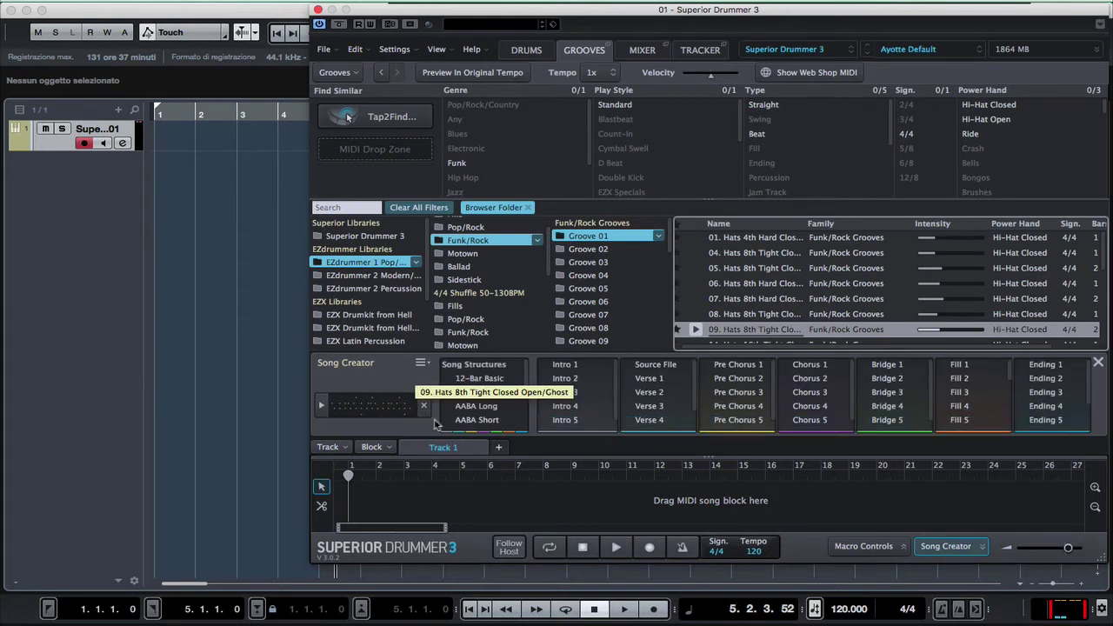
pyautogui.click(493, 421)
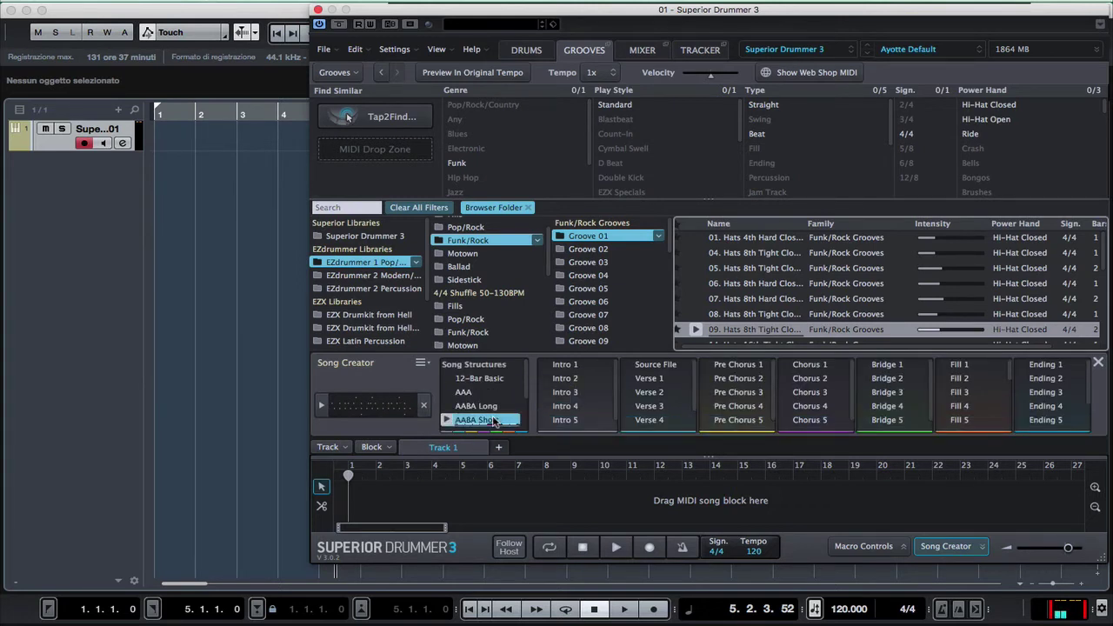
pyautogui.moveTo(451, 421); pyautogui.dragTo(346, 501)
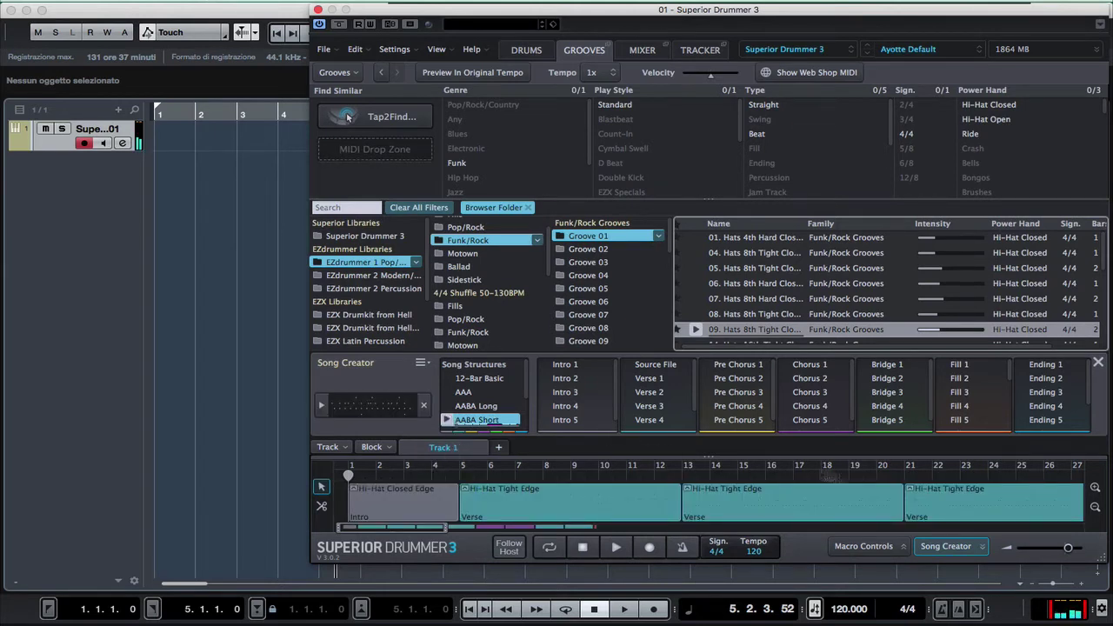
pyautogui.click(1095, 509)
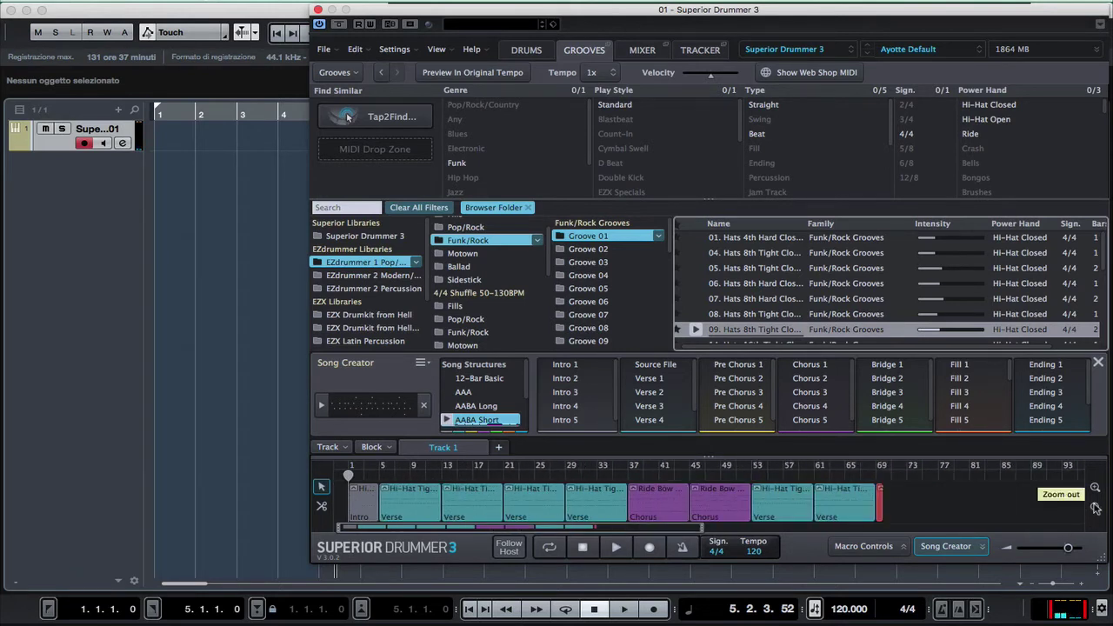
# Add a second song track, place the ABCABC Short structure at its bar 1 and play it.
pyautogui.click(499, 447)
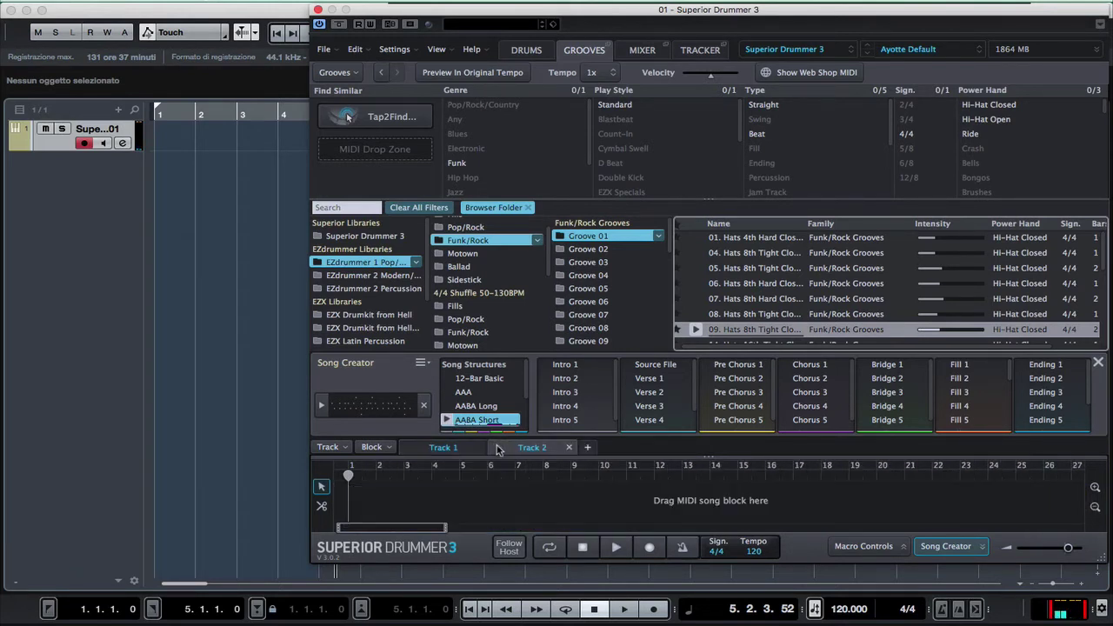
pyautogui.scroll(-4, 521, 402)
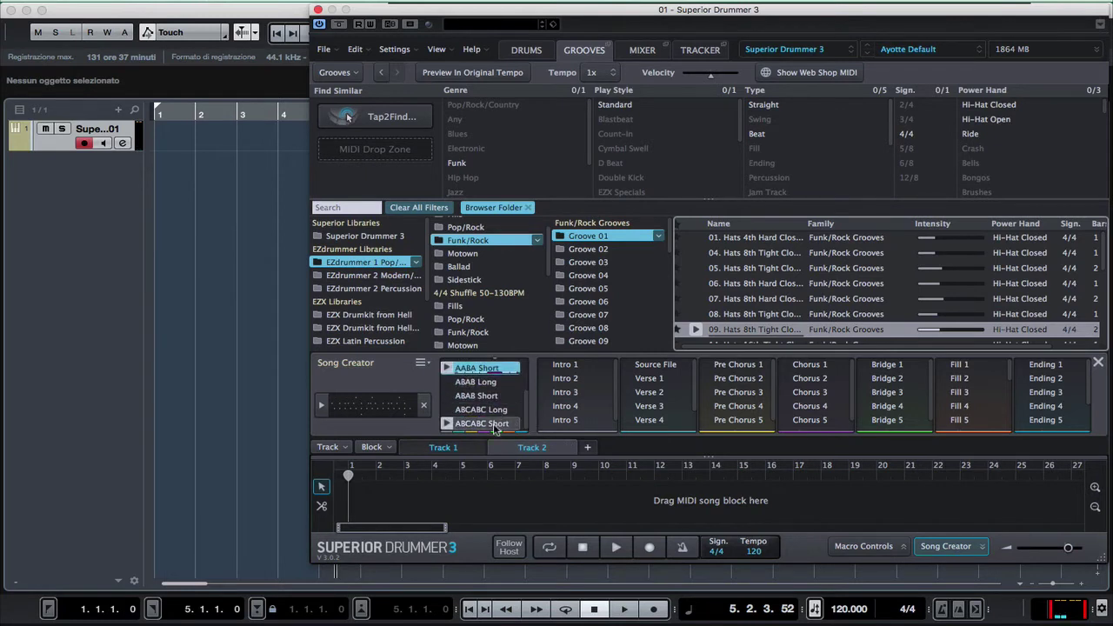
pyautogui.moveTo(494, 424); pyautogui.dragTo(345, 509)
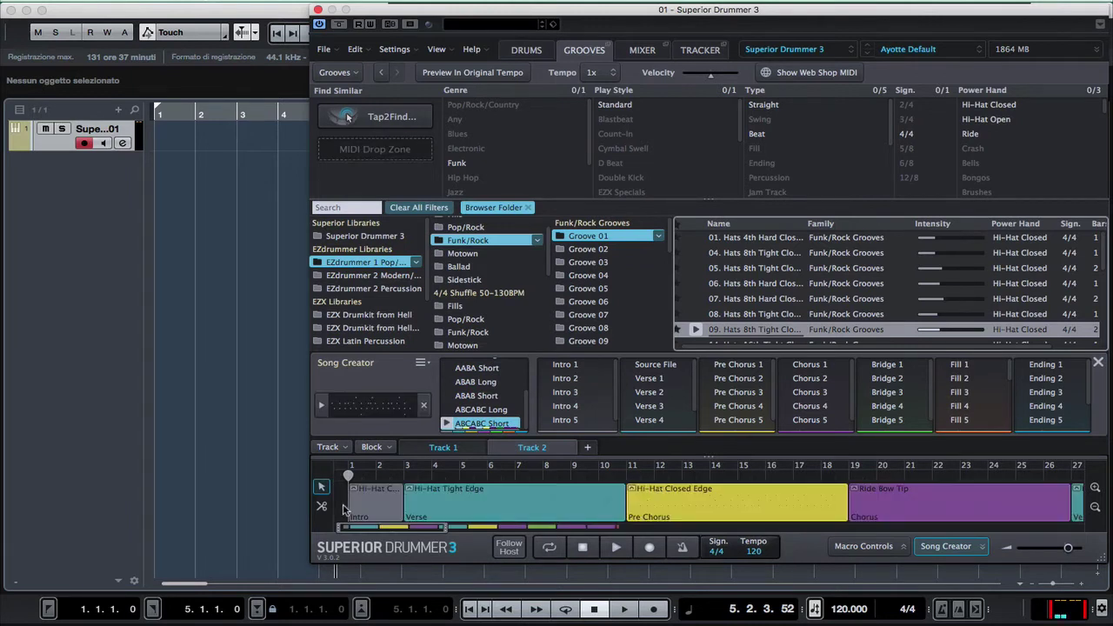
pyautogui.click(614, 548)
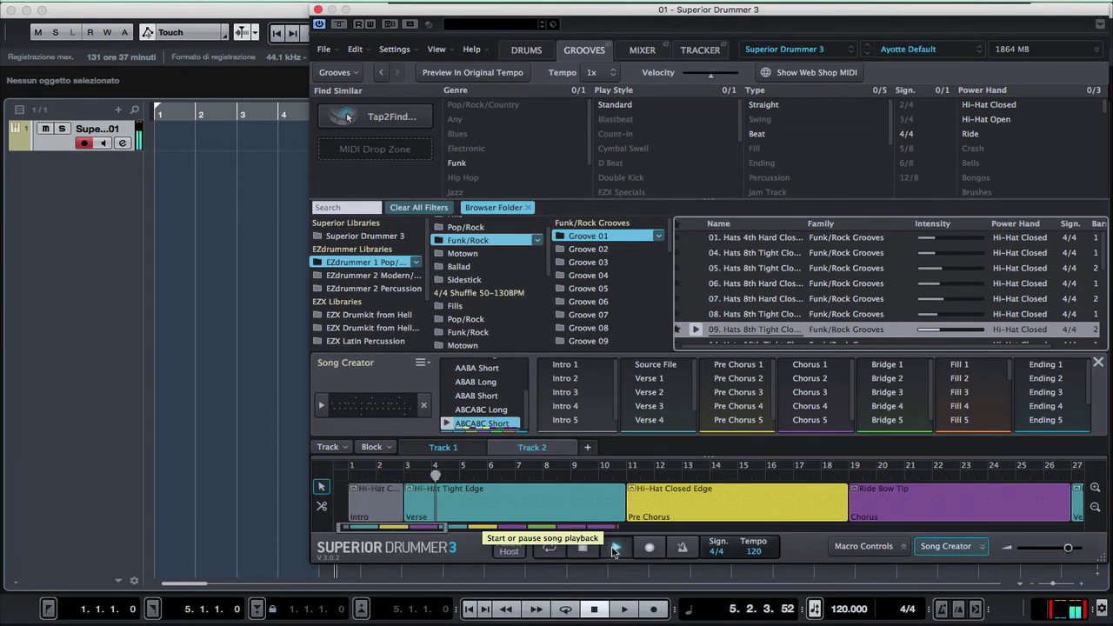
pyautogui.click(582, 548)
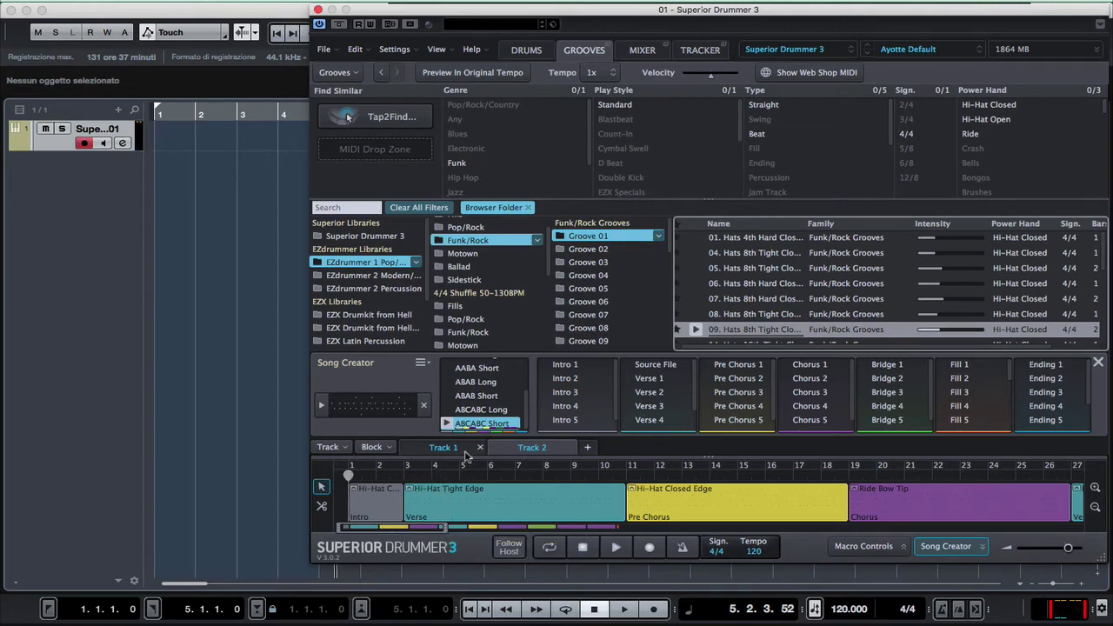
# Place the ABCABC Short song structure at bar 1 of the Cubase drum track and close the Superior Drummer window.
pyautogui.moveTo(448, 425); pyautogui.dragTo(161, 136)
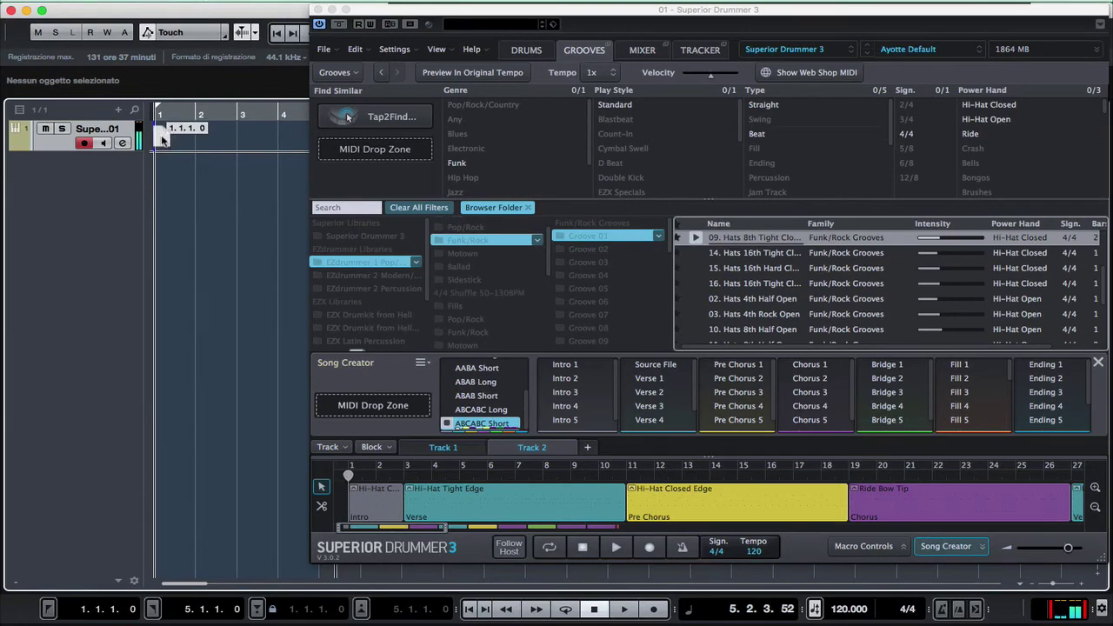
pyautogui.click(318, 10)
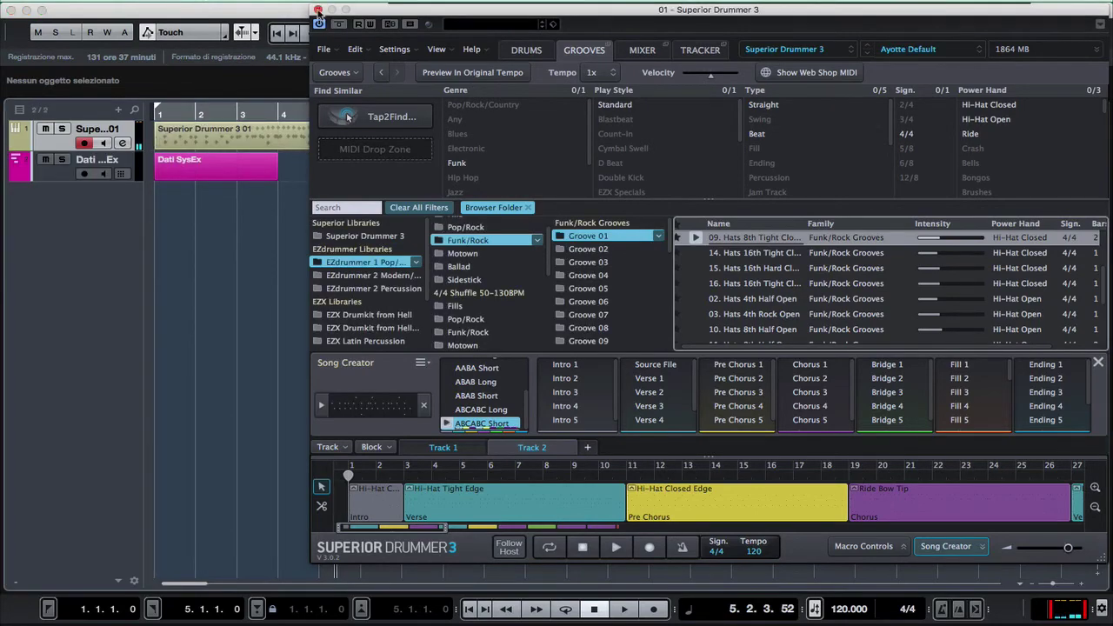
pyautogui.click(318, 11)
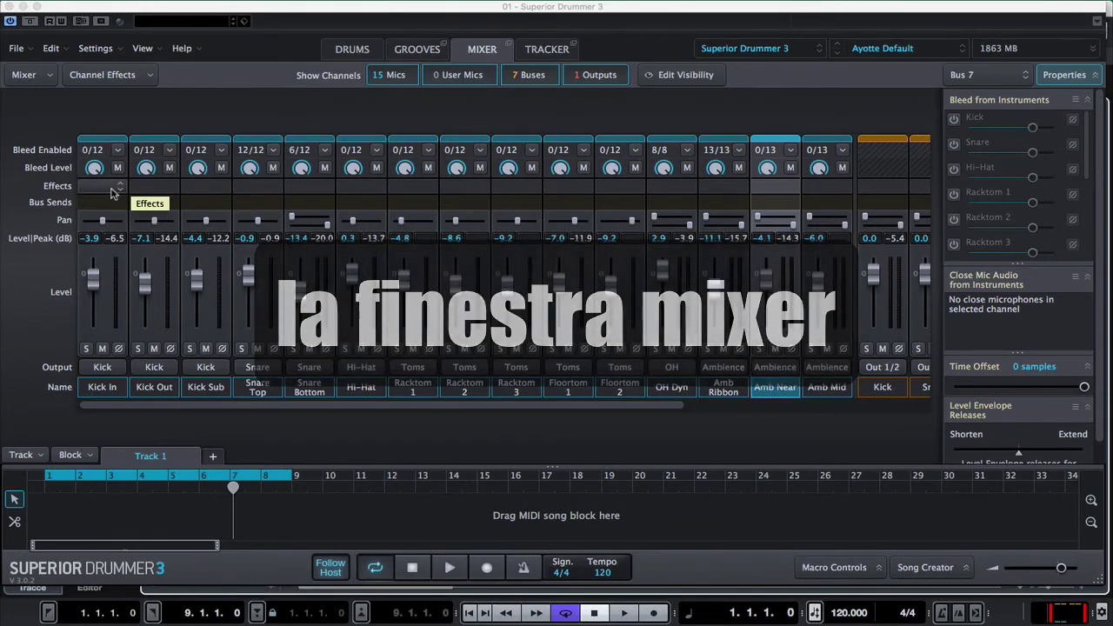
# Insert the Transient dynamics effect on the Kick In mixer channel.
pyautogui.click(111, 188)
pyautogui.moveTo(122, 220)
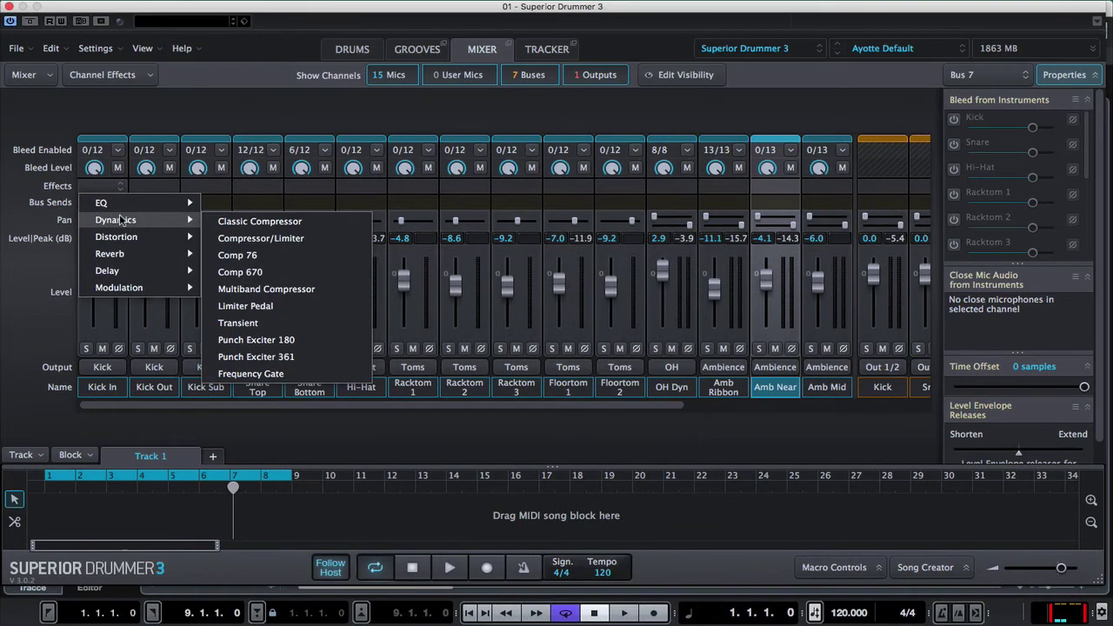
pyautogui.click(237, 323)
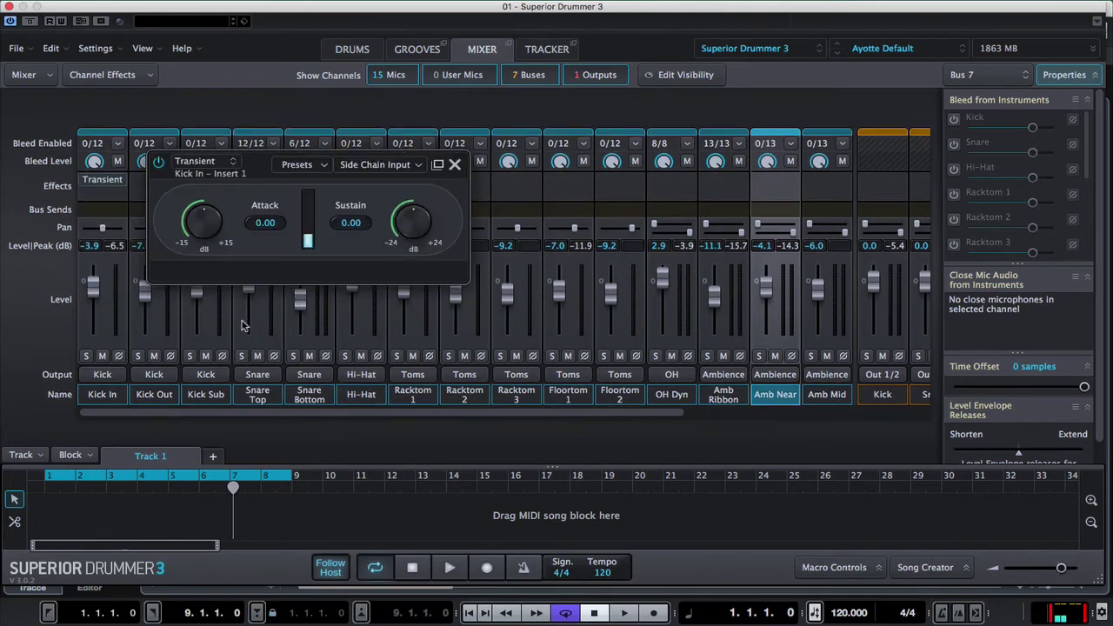
# Solo the Kick In channel and set the Transient's Attack to 5.85 dB during playback.
pyautogui.click(86, 356)
pyautogui.press('space')
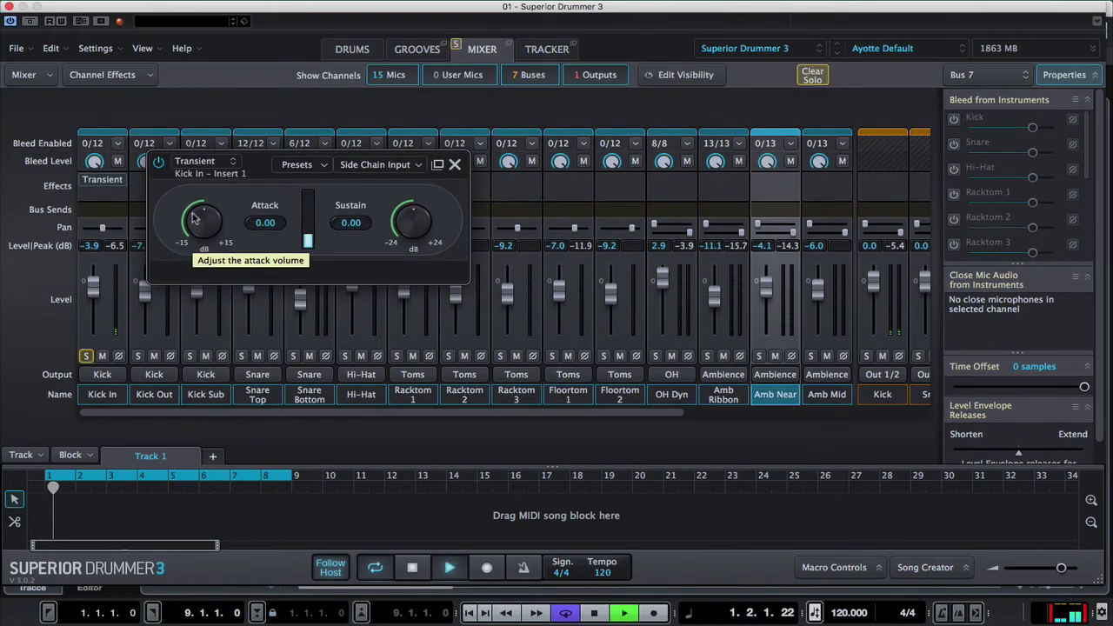
pyautogui.moveTo(201, 219); pyautogui.dragTo(199, 192)
pyautogui.press('space')
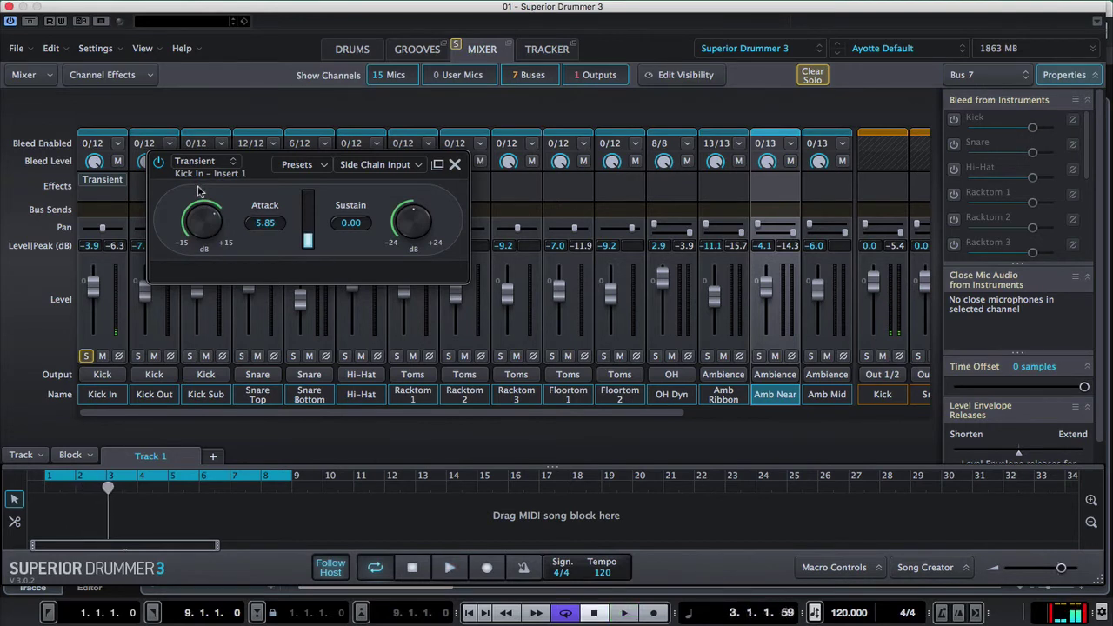
# Solo Kick Out and Kick Sub along with Kick In, and raise the Kick bus level to 0.9 dB during playback.
pyautogui.click(453, 165)
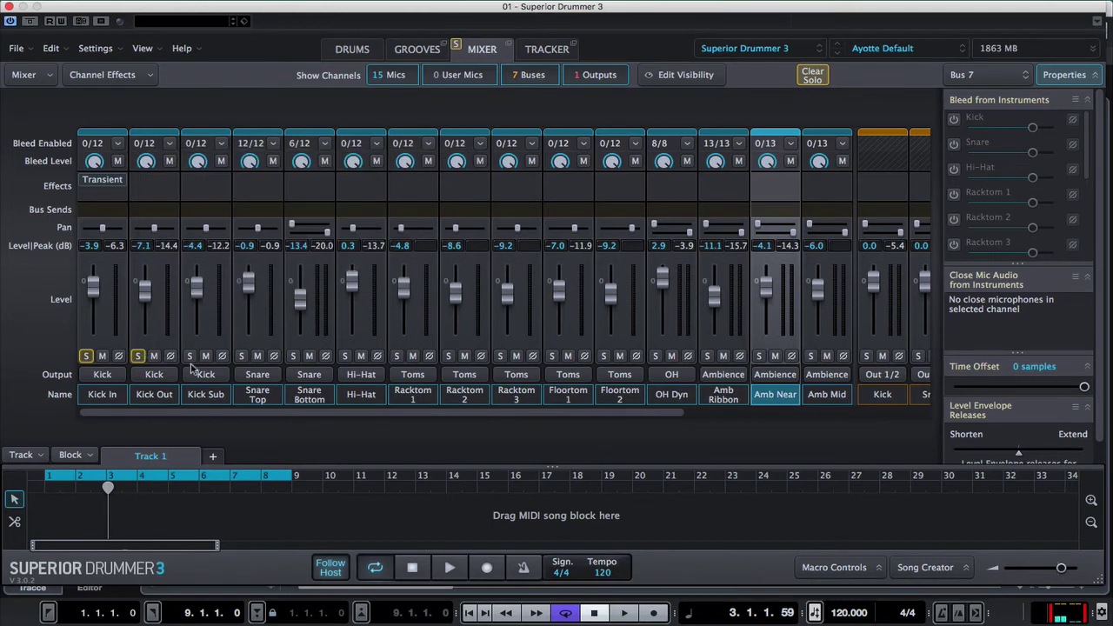
pyautogui.press('space')
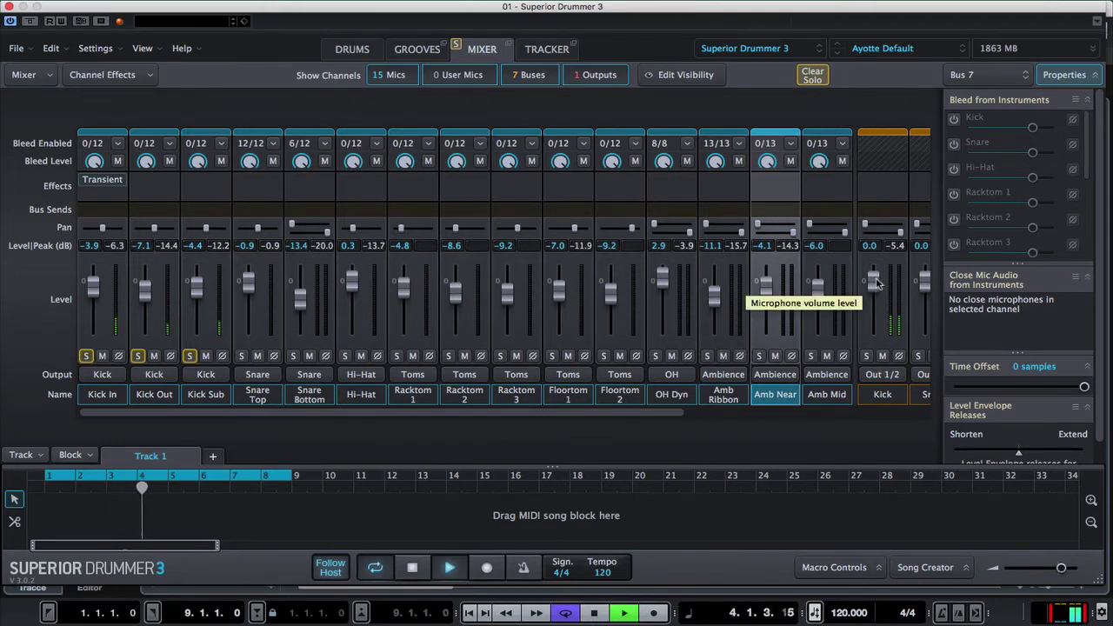
pyautogui.moveTo(876, 280)
pyautogui.mouseDown()
pyautogui.moveTo(876, 304)
pyautogui.moveTo(876, 278)
pyautogui.mouseUp()
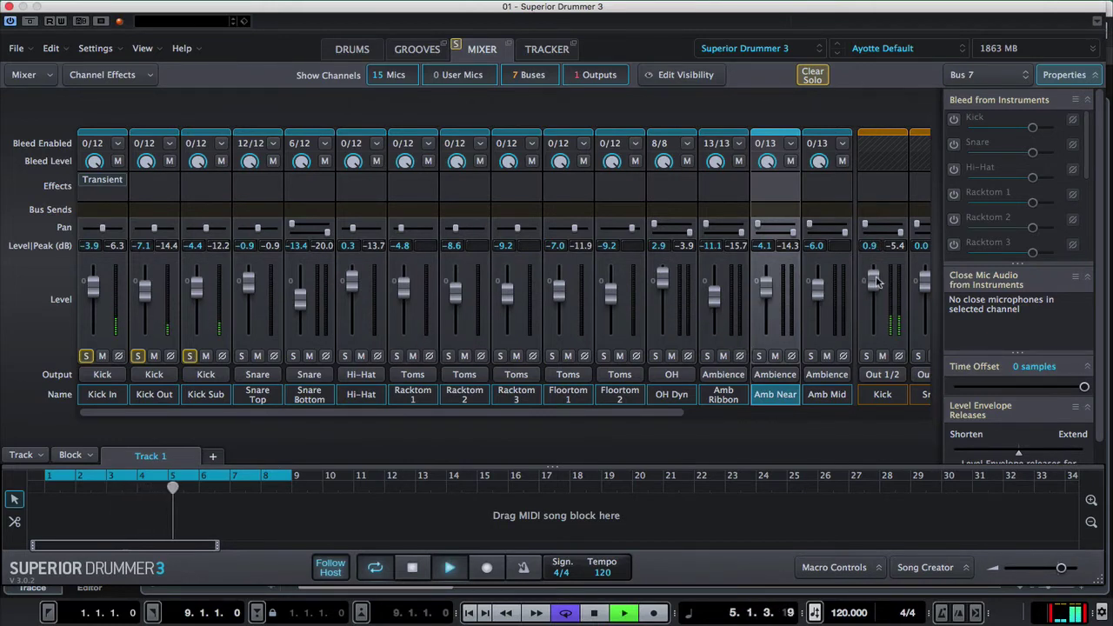
# Insert an EQ on the Kick bus and boost its band by 4.8 dB at 2163.8 Hz.
pyautogui.click(900, 186)
pyautogui.moveTo(896, 202)
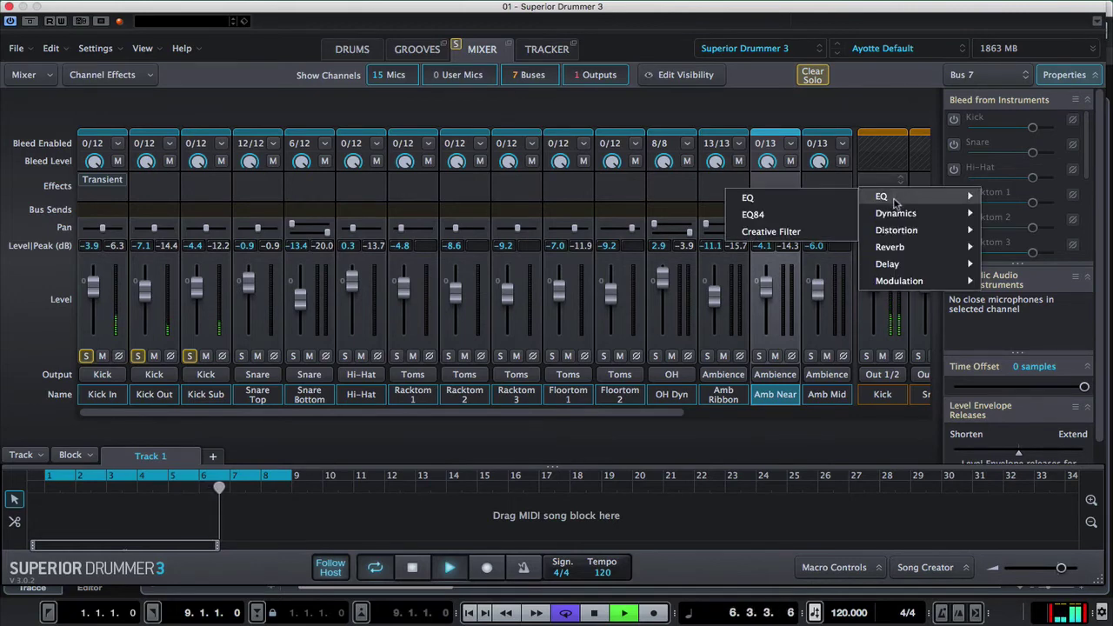
pyautogui.click(833, 202)
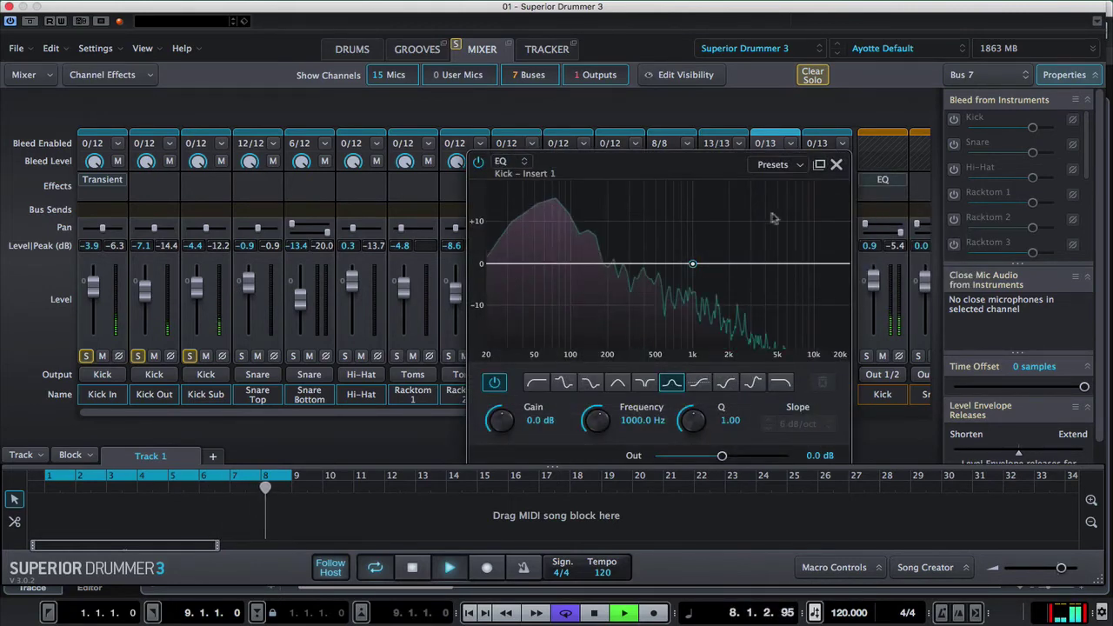
pyautogui.moveTo(696, 259); pyautogui.dragTo(734, 248)
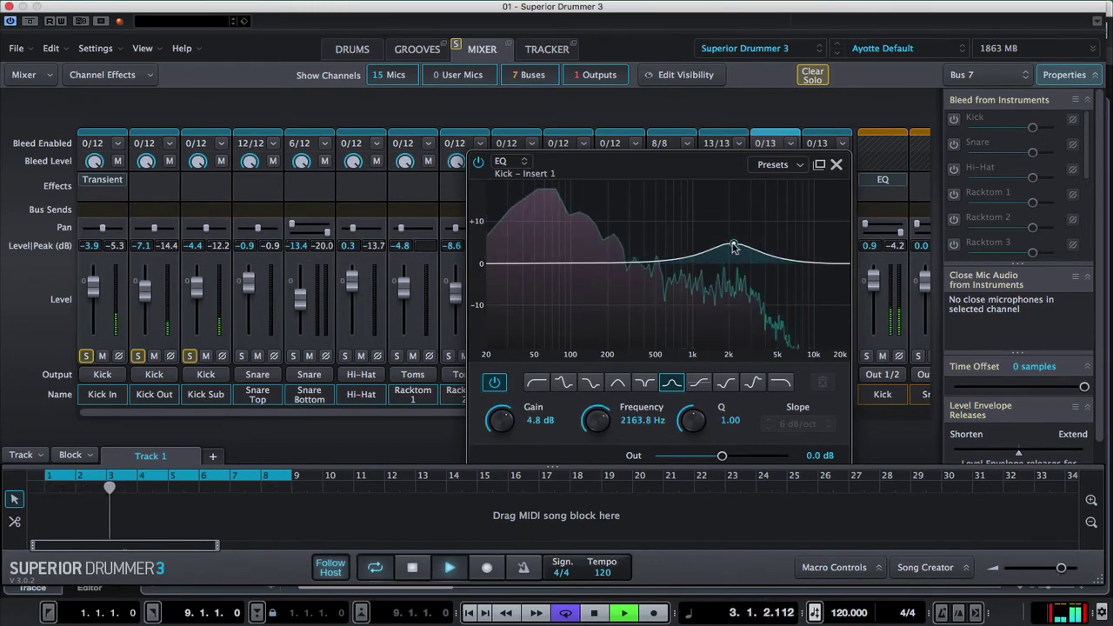
pyautogui.click(836, 165)
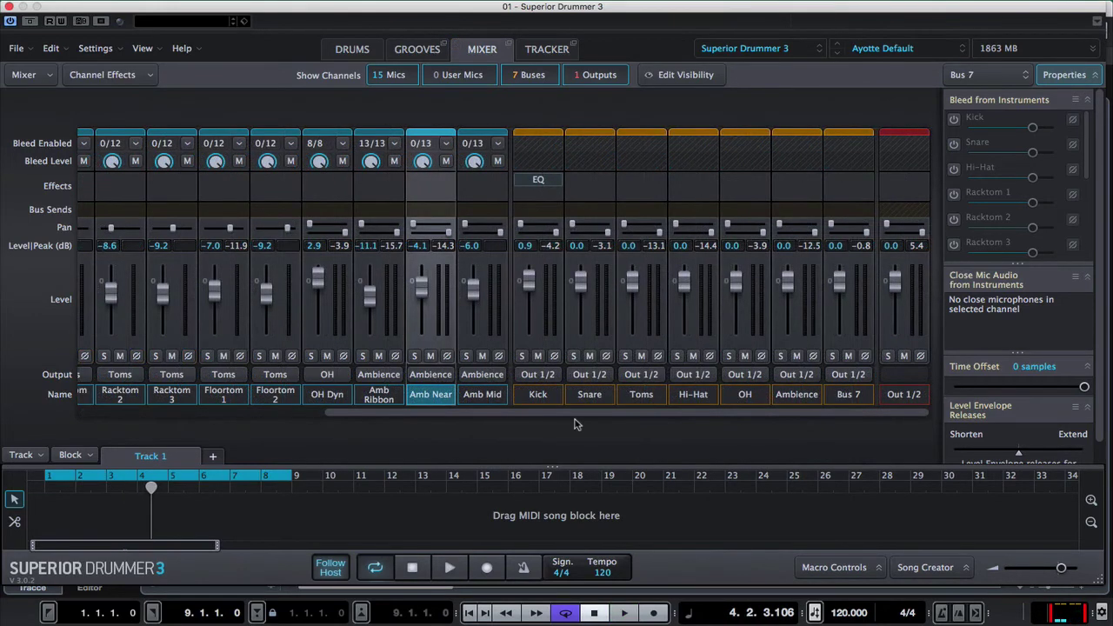
# Add post-fader sends to Bus 7 from the Kick, Snare, Toms, Hi-Hat and OH buses.
pyautogui.click(553, 151)
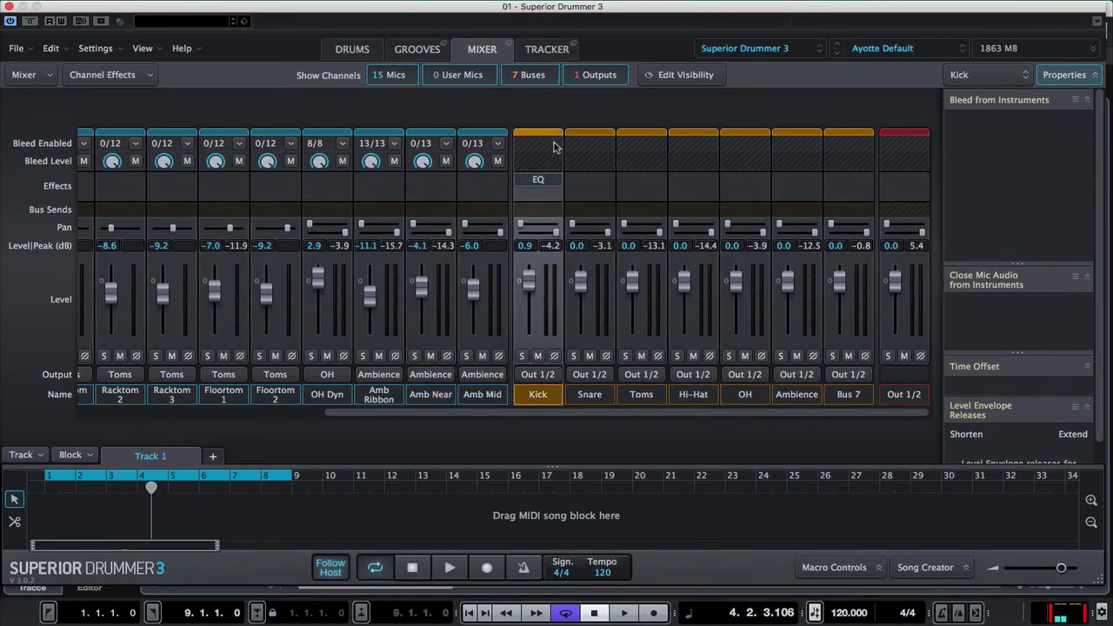
pyautogui.click(553, 209)
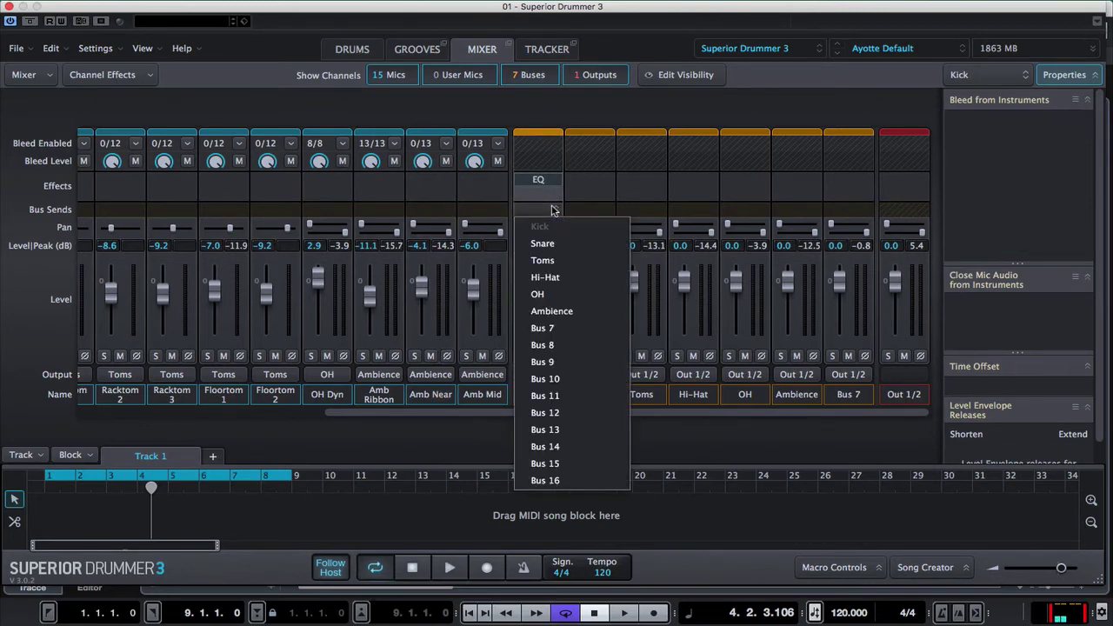
pyautogui.click(549, 328)
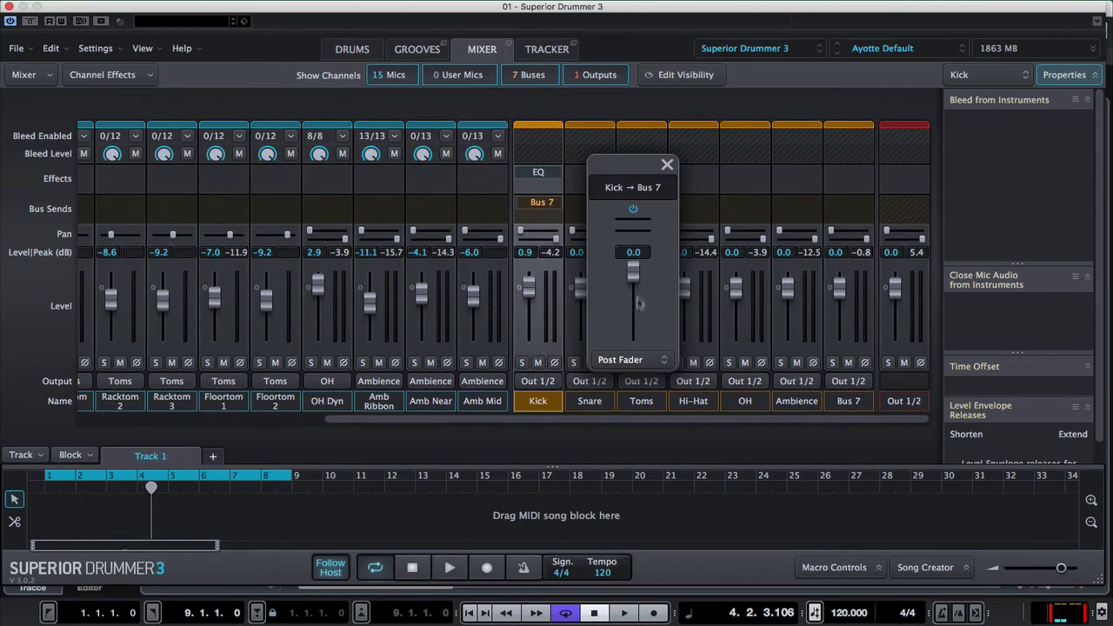
pyautogui.click(667, 167)
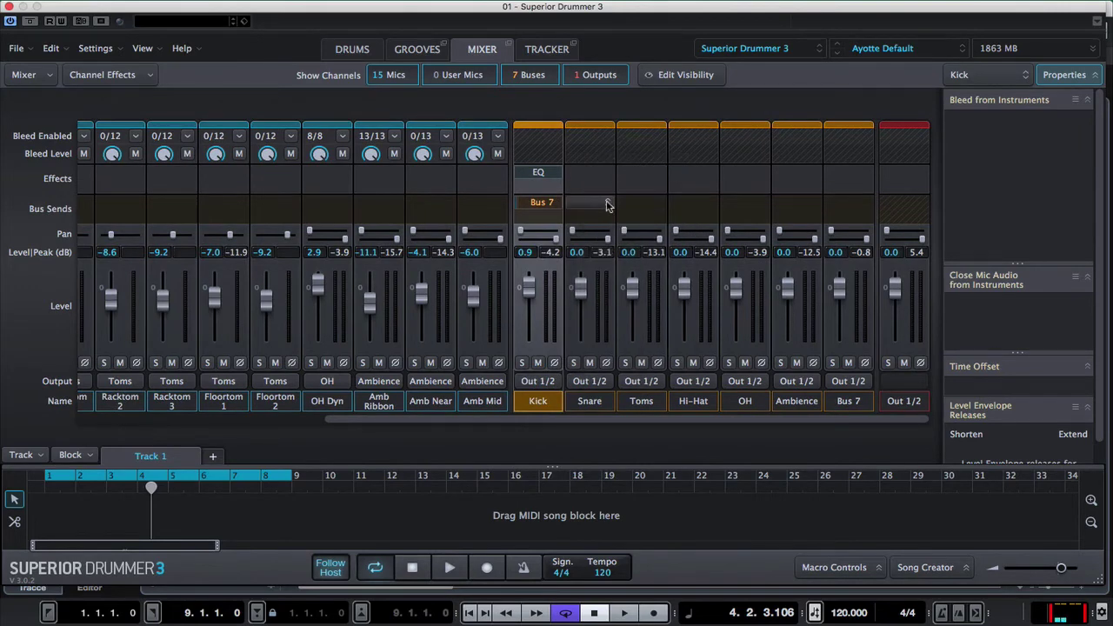
pyautogui.click(606, 203)
pyautogui.click(598, 321)
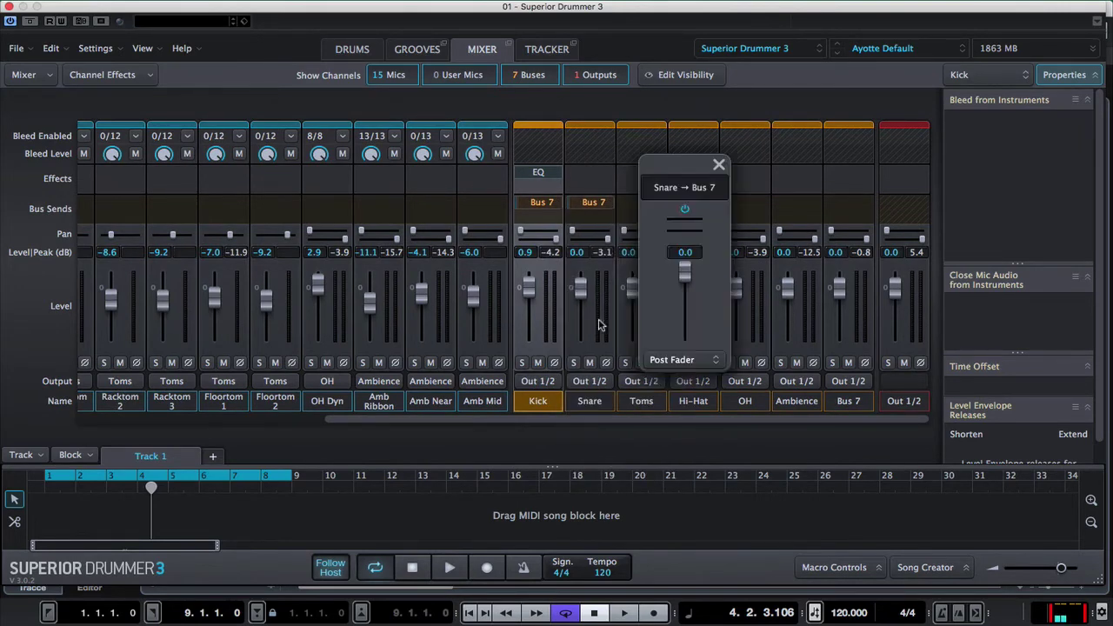
pyautogui.click(823, 166)
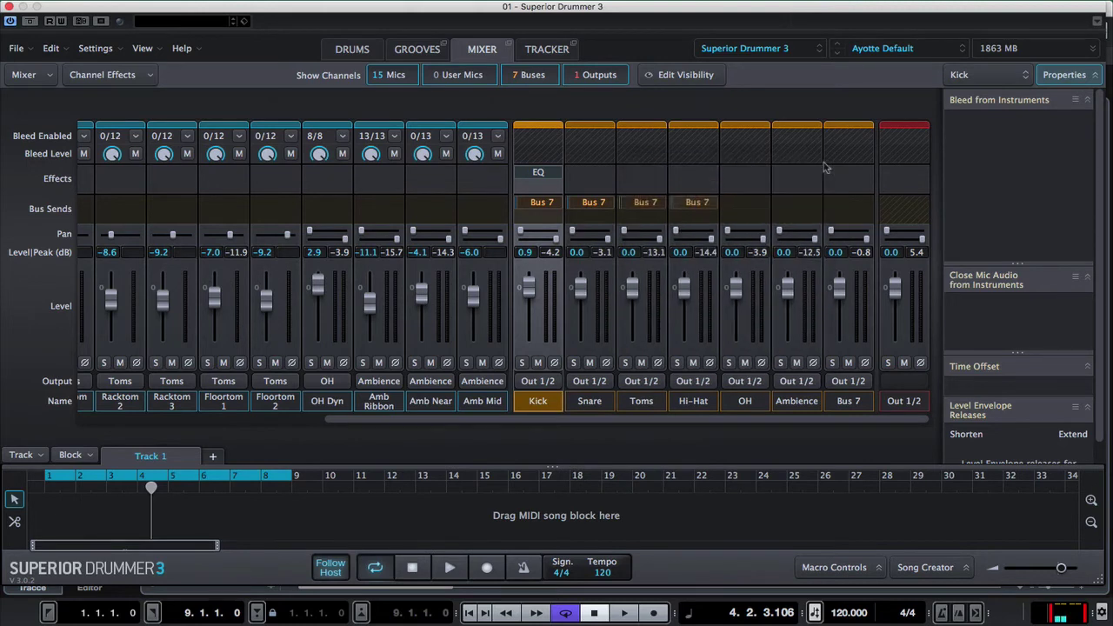
pyautogui.click(761, 203)
pyautogui.click(761, 321)
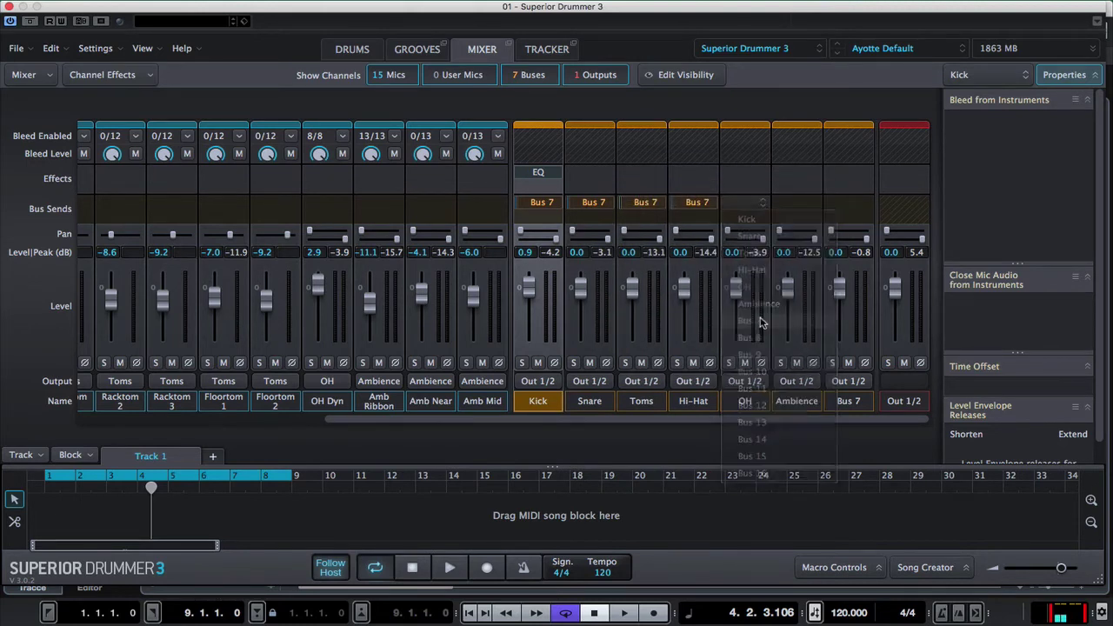
pyautogui.click(875, 166)
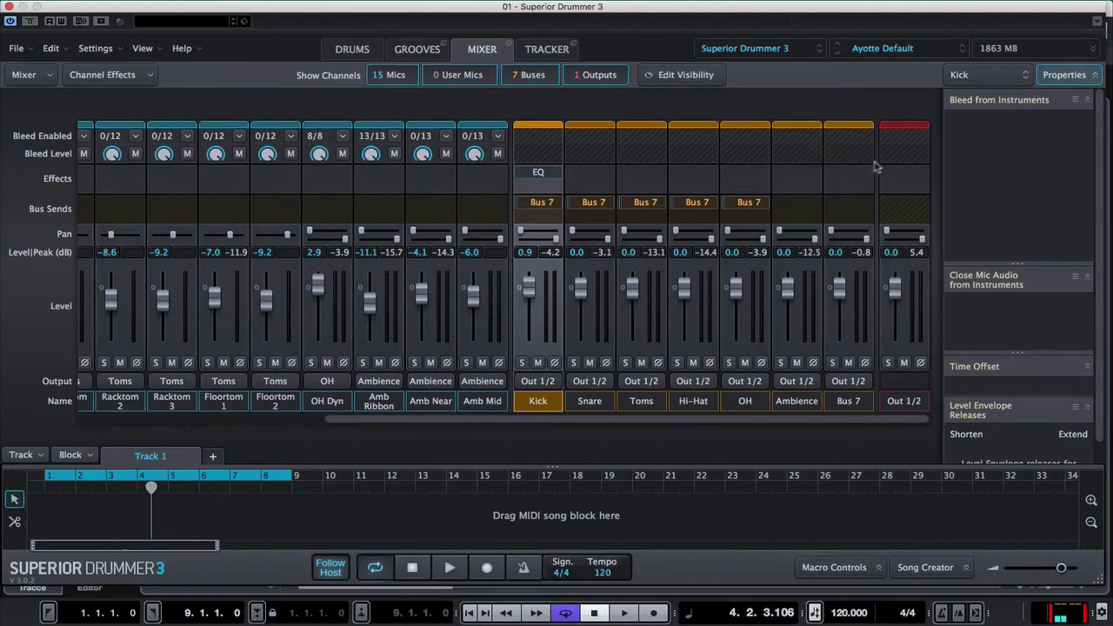
# Insert the Comp 76 compressor on Bus 7 and load its Parallel Pump preset.
pyautogui.click(858, 181)
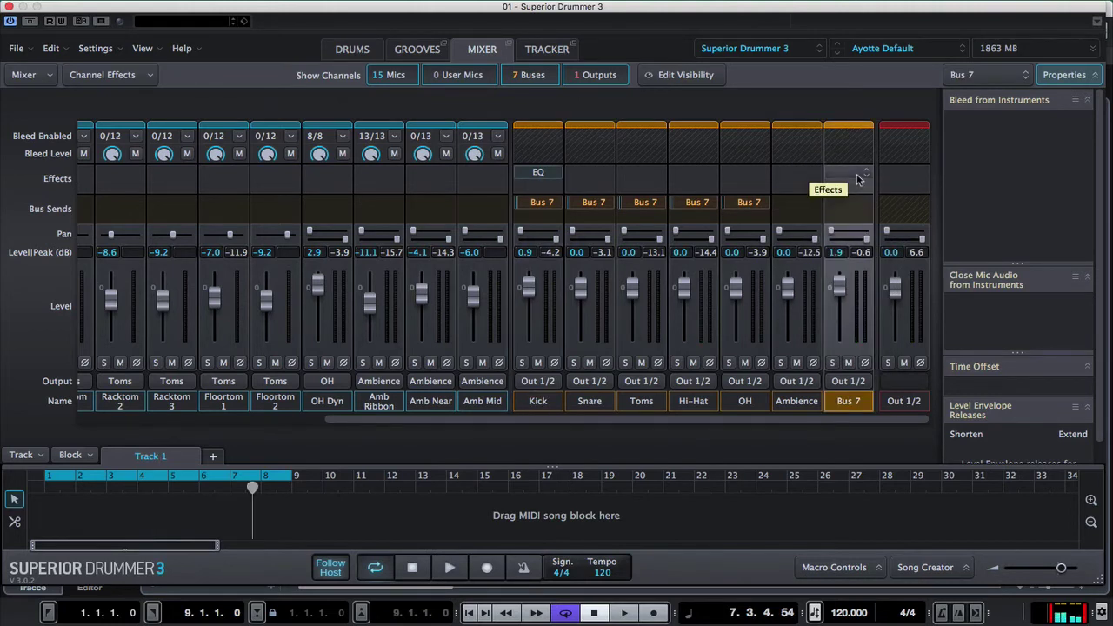
pyautogui.click(857, 179)
pyautogui.moveTo(859, 205)
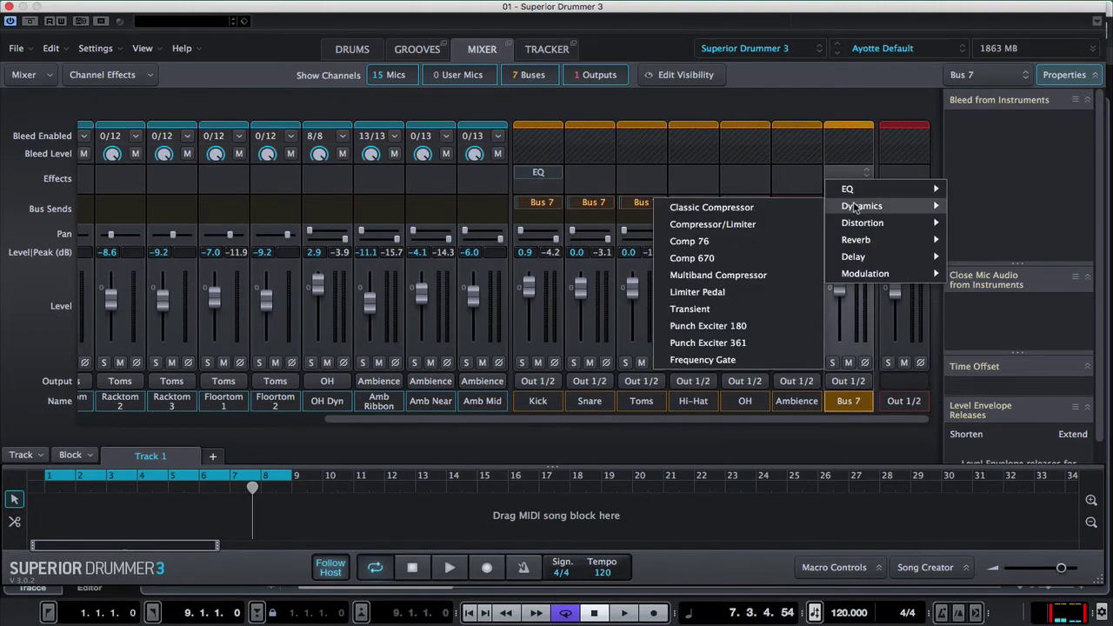
pyautogui.click(721, 241)
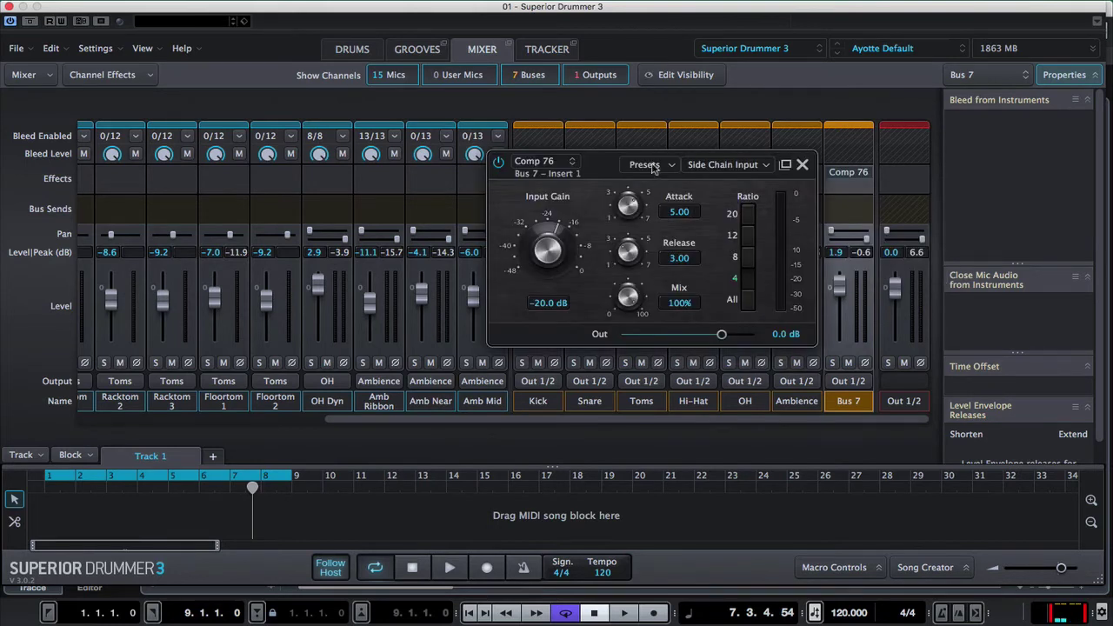
pyautogui.click(647, 165)
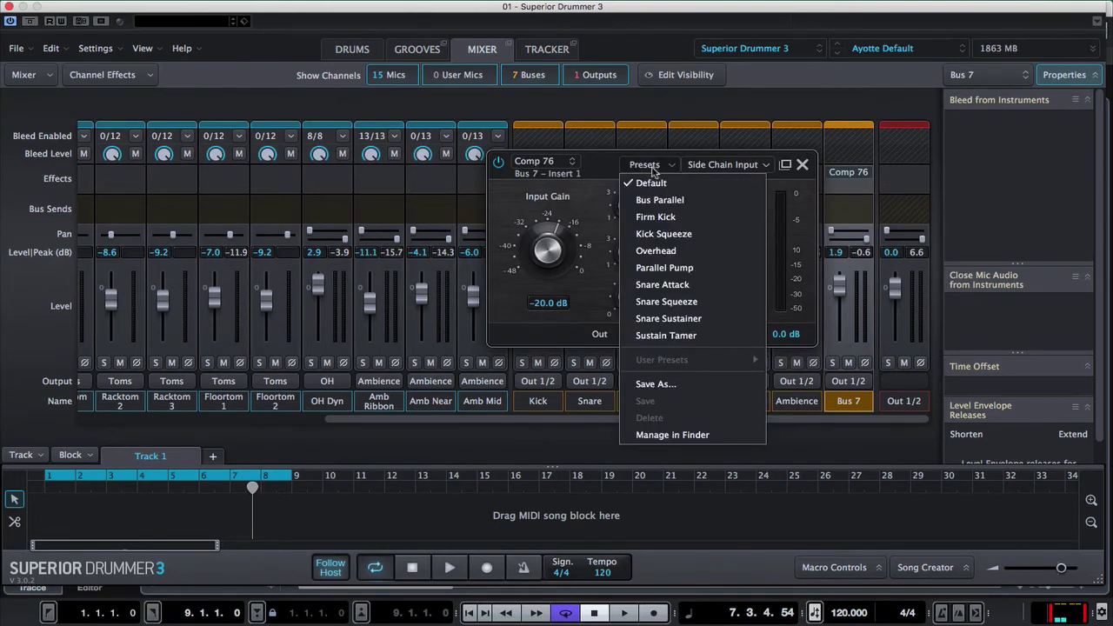
pyautogui.click(662, 267)
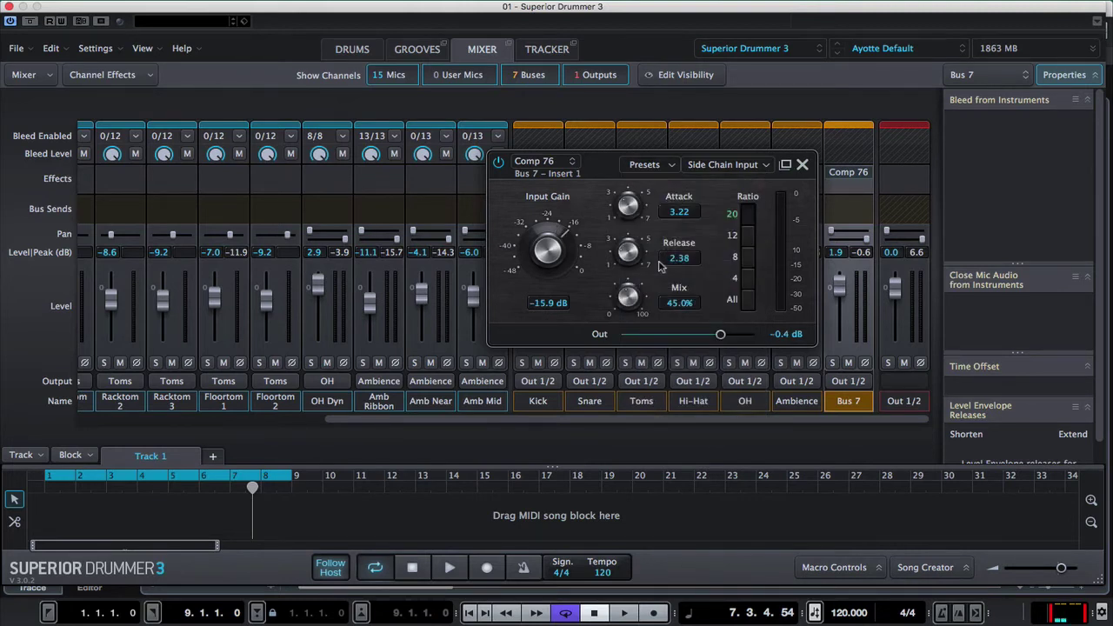
# During playback, set the Comp 76 Input Gain to 0.0 dB and lower the Bus 7 level to -12.8 dB.
pyautogui.press('space')
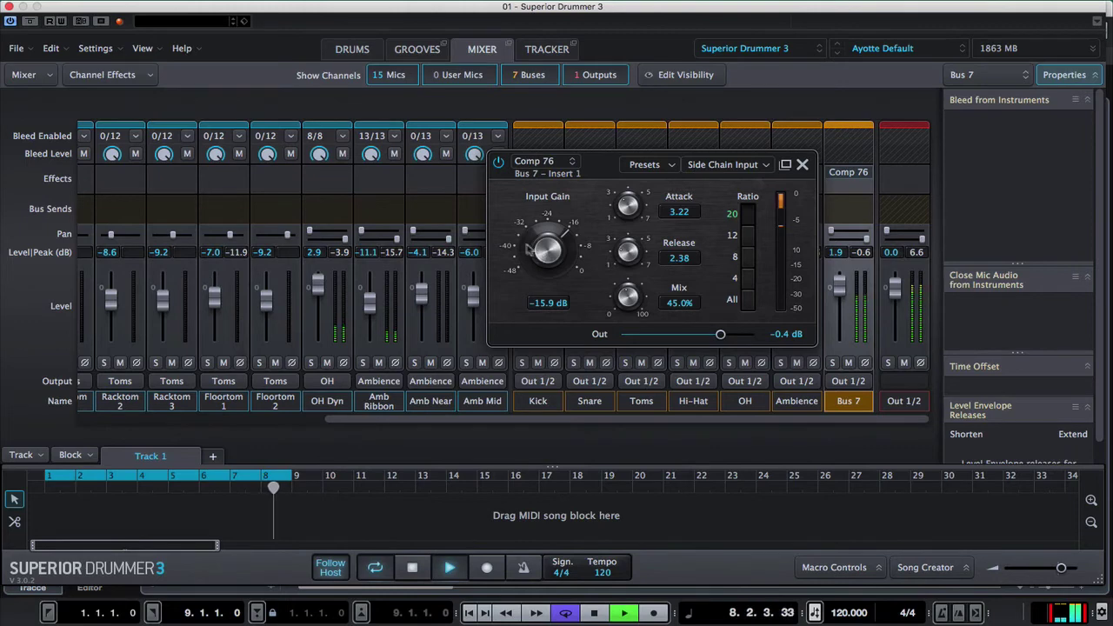
pyautogui.moveTo(527, 249); pyautogui.dragTo(559, 208)
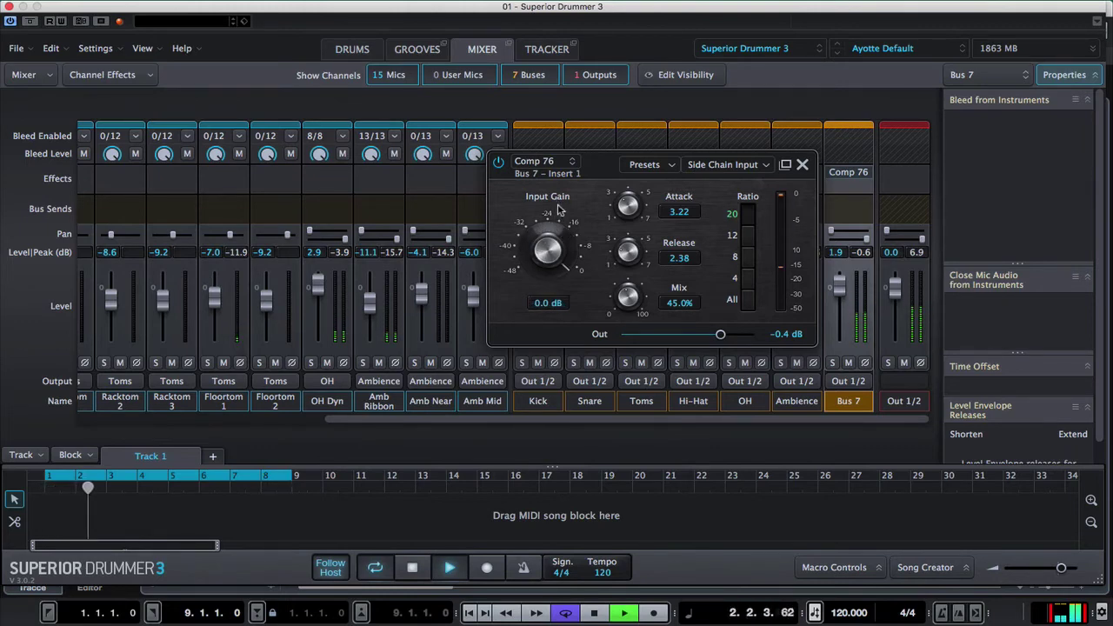
pyautogui.click(802, 164)
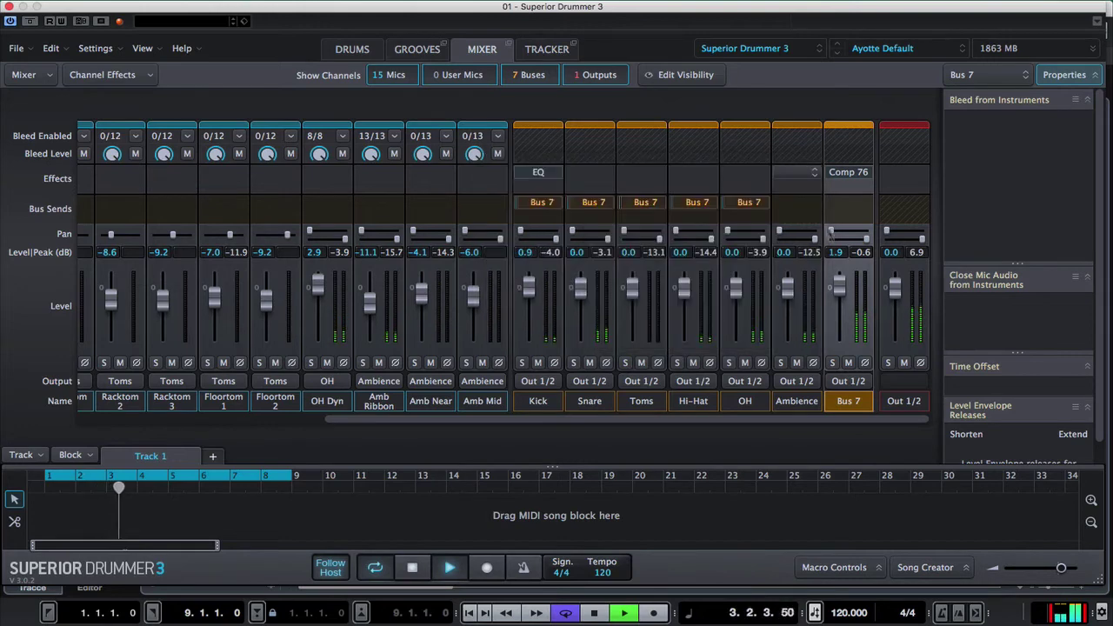
pyautogui.moveTo(840, 283); pyautogui.dragTo(840, 306)
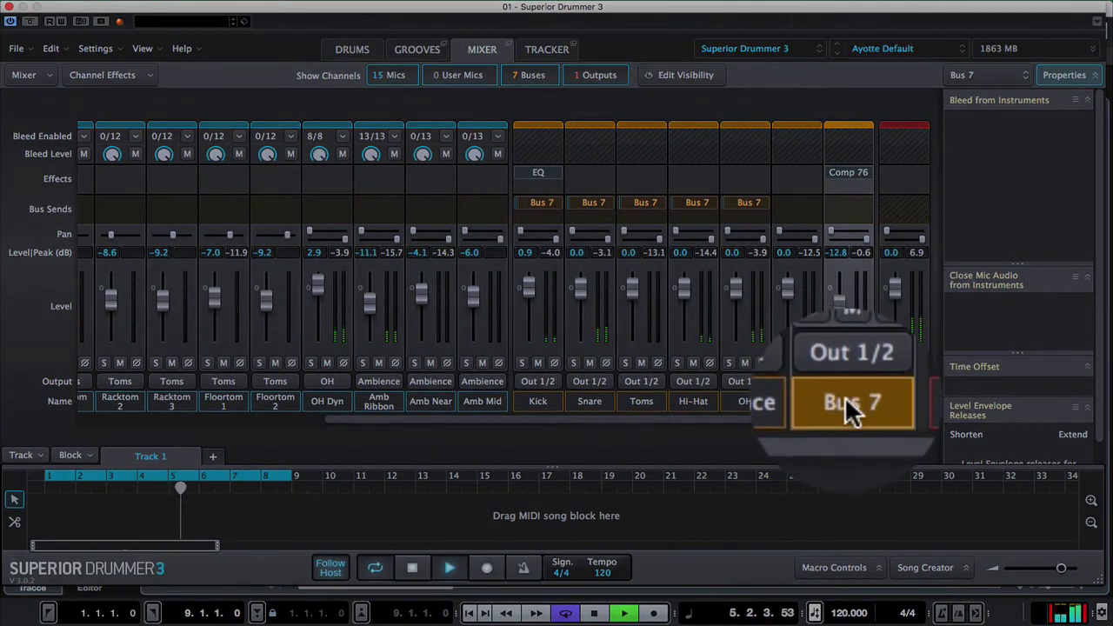
# Rename Bus 7 as "comp. parallela" and compare the playback with that bus muted.
pyautogui.doubleClick(844, 396)
pyautogui.write('c')
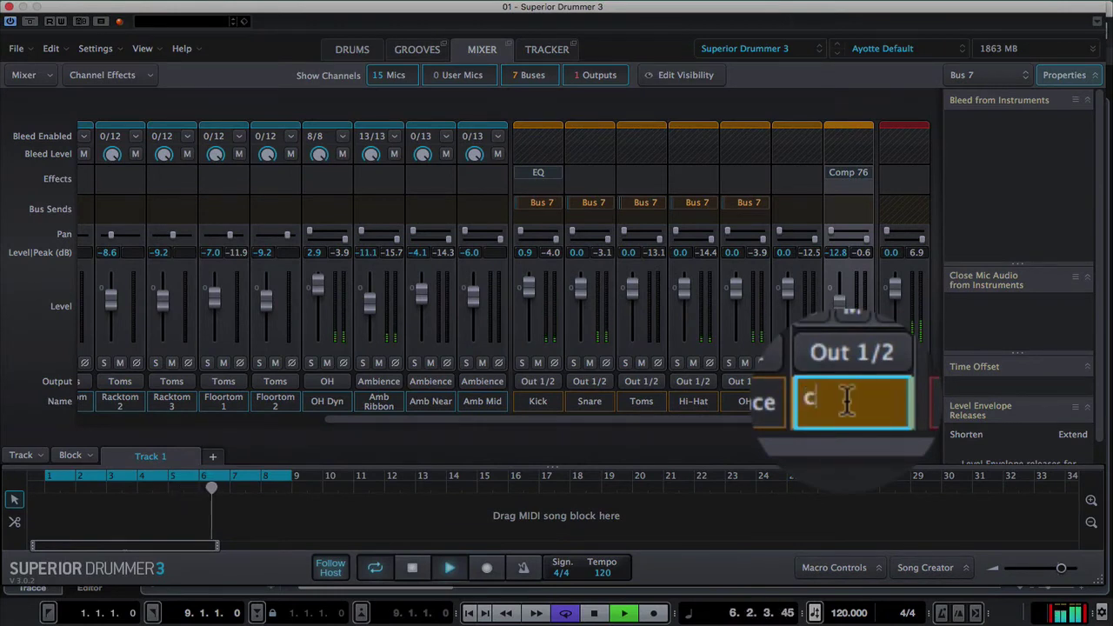
pyautogui.write('omp. pa')
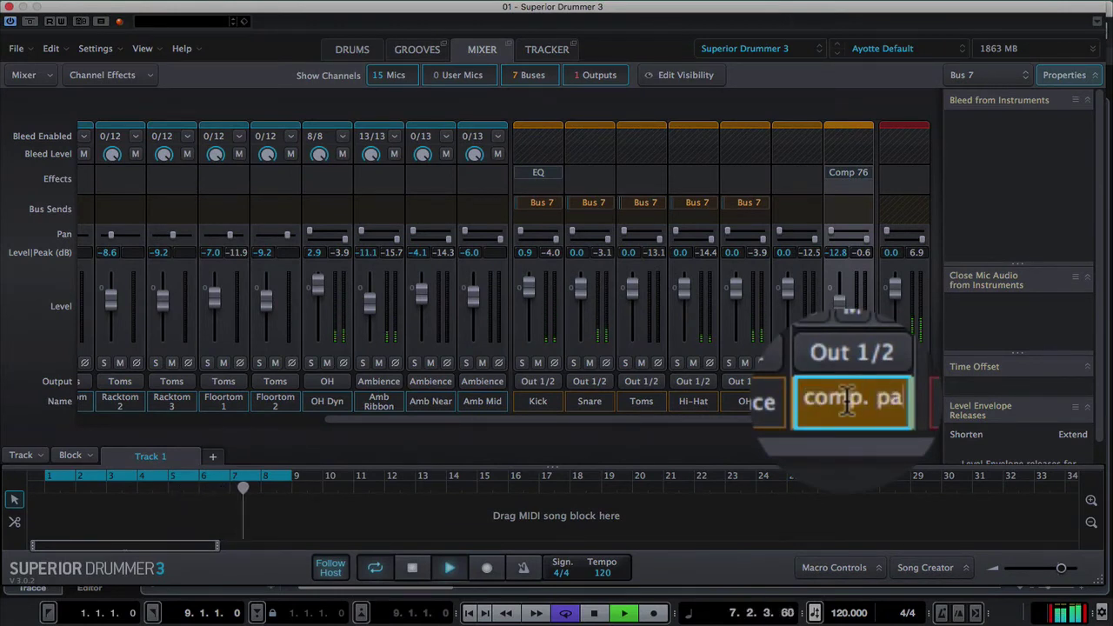
pyautogui.write('rallela')
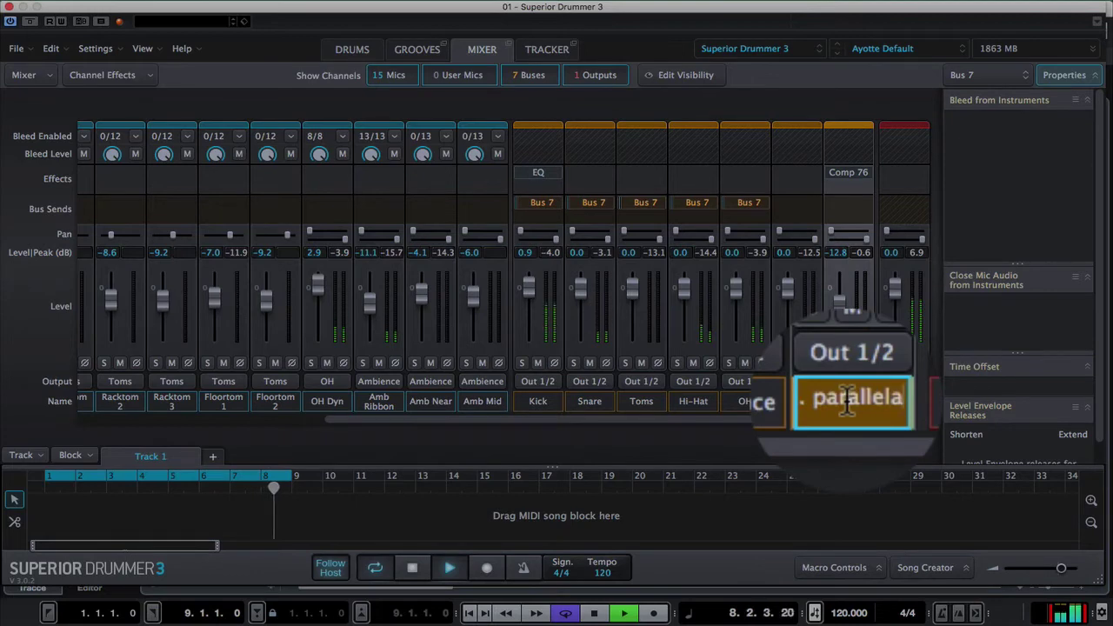
pyautogui.press('Return')
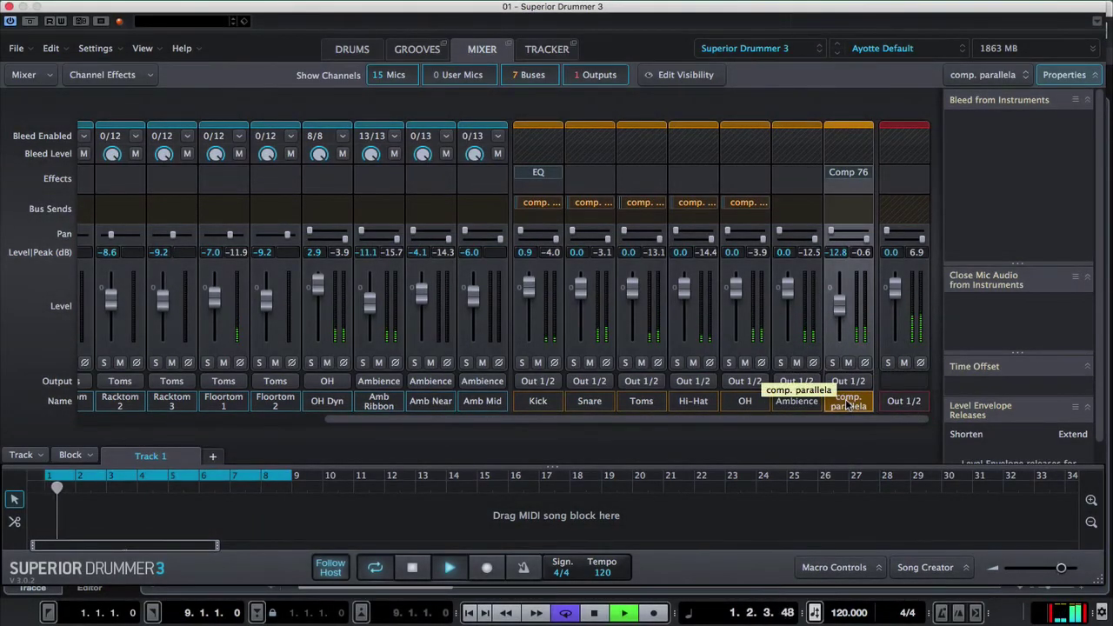
pyautogui.click(847, 363)
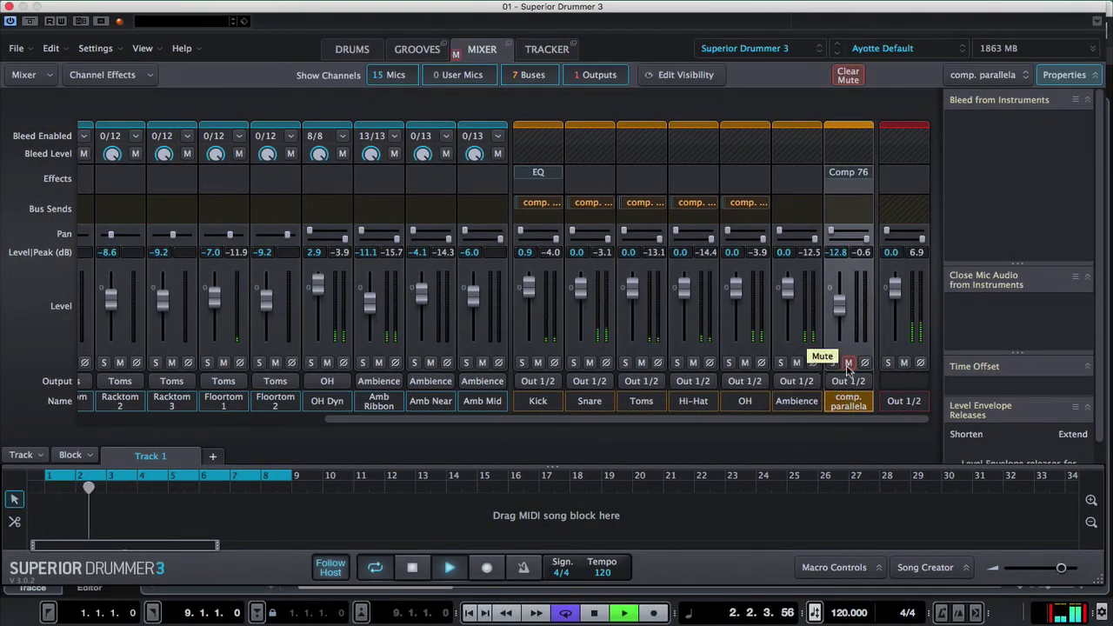
pyautogui.press('space')
# Add a post-fader send from the Snare bus to Bus 8.
pyautogui.click(595, 214)
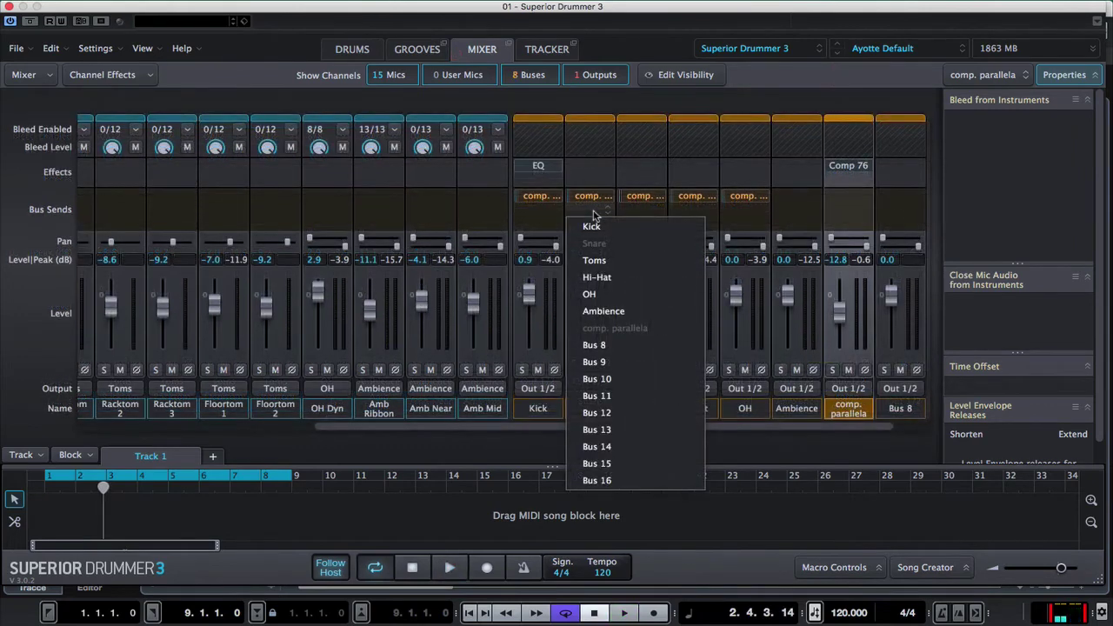
pyautogui.click(595, 346)
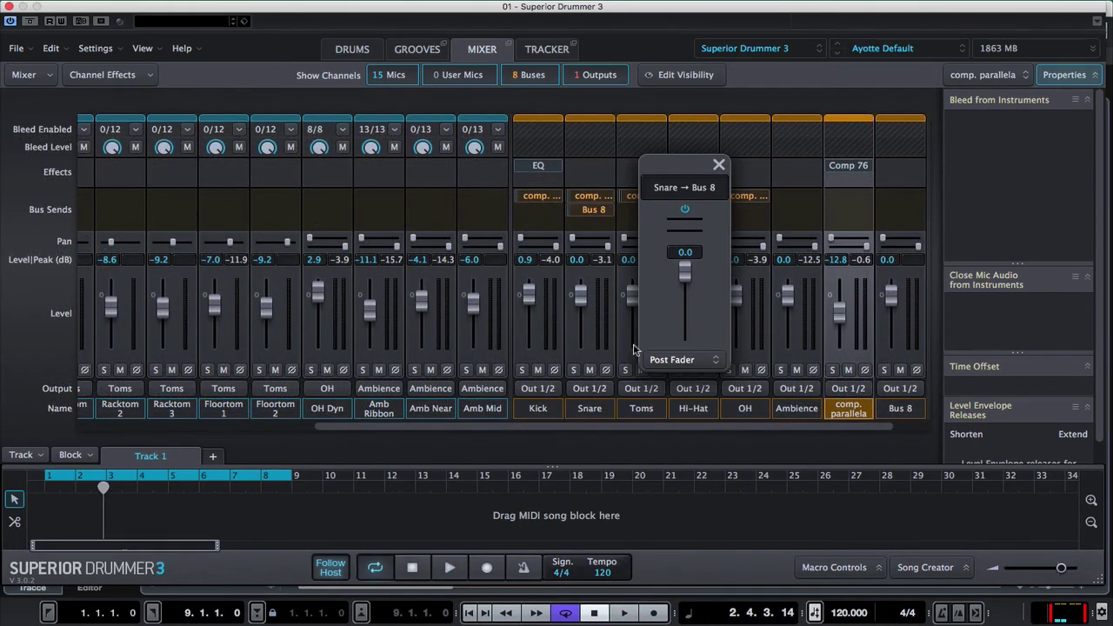
pyautogui.click(719, 165)
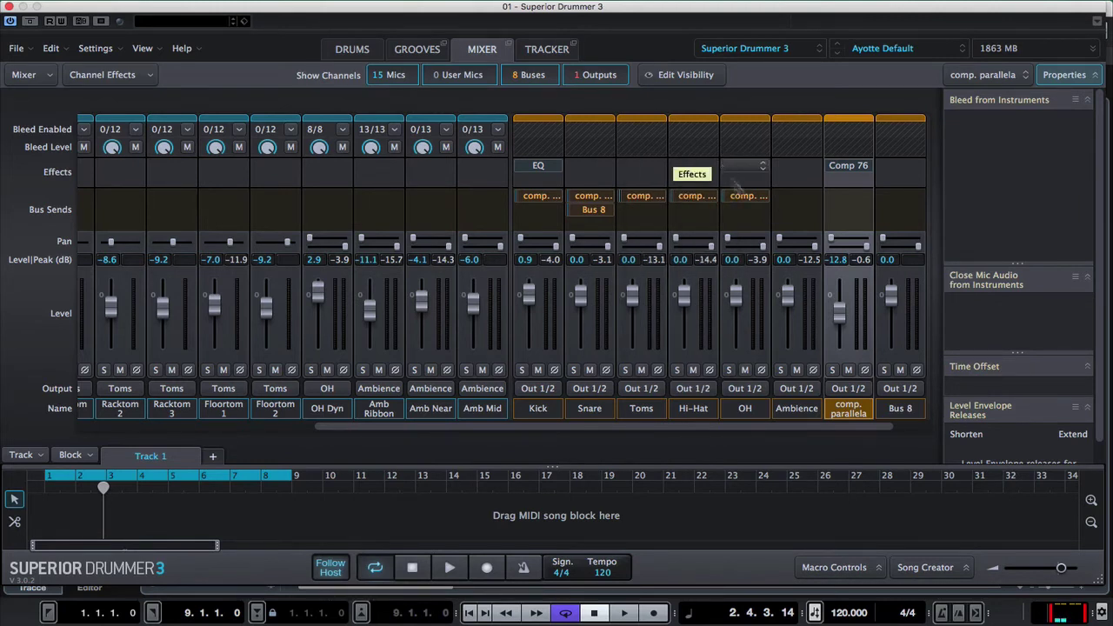
# Insert a Plate Reverb on Bus 8 and load its Rich Plate preset.
pyautogui.click(906, 166)
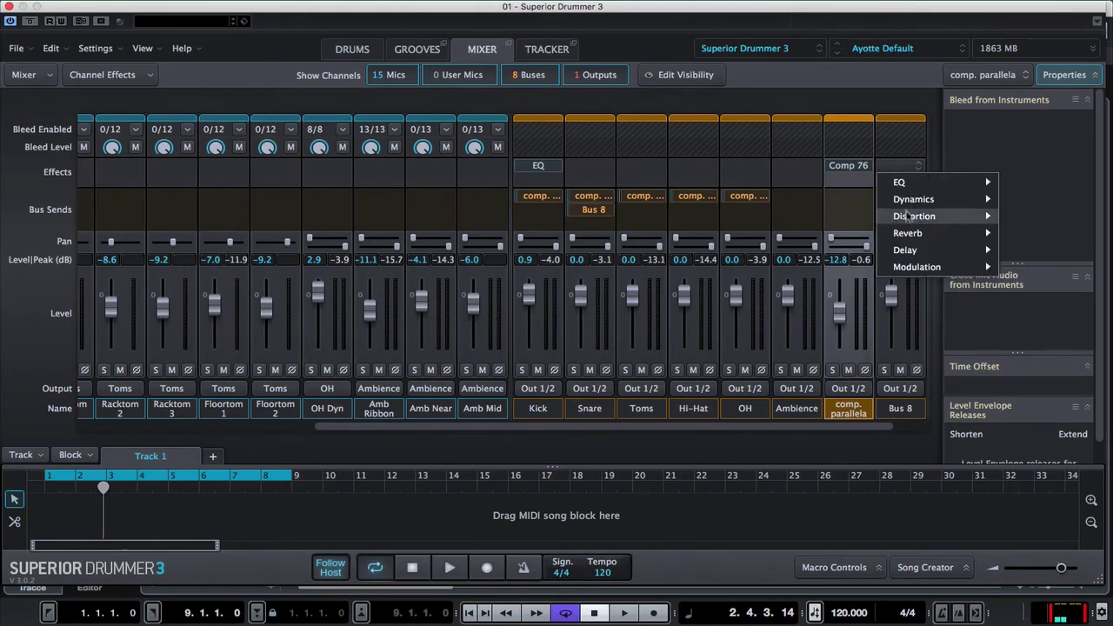
pyautogui.moveTo(907, 233)
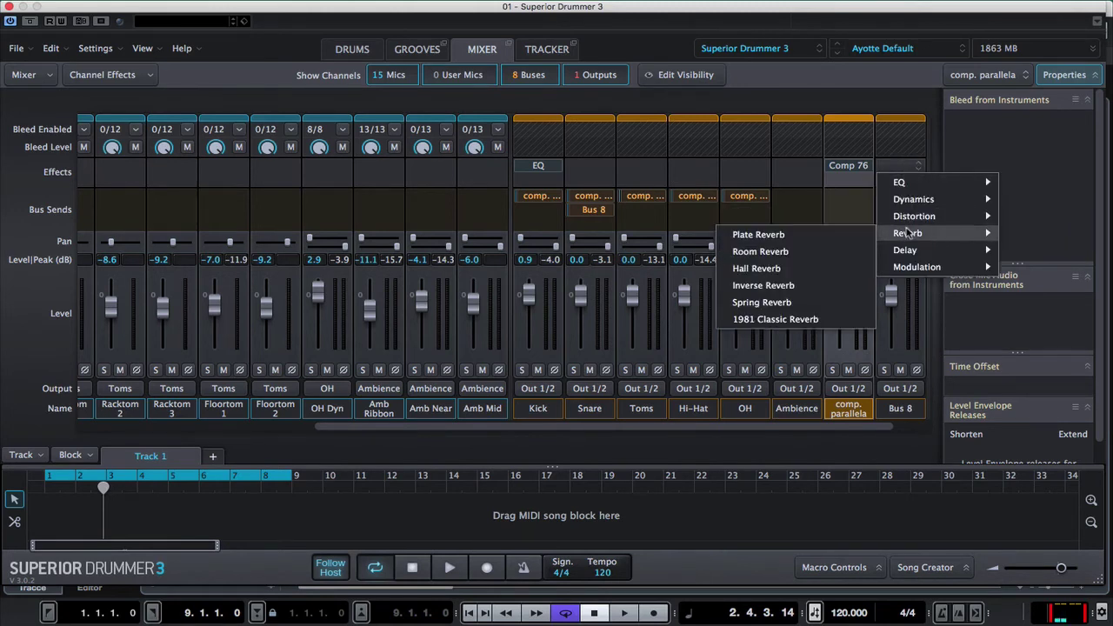
pyautogui.click(851, 242)
pyautogui.click(786, 165)
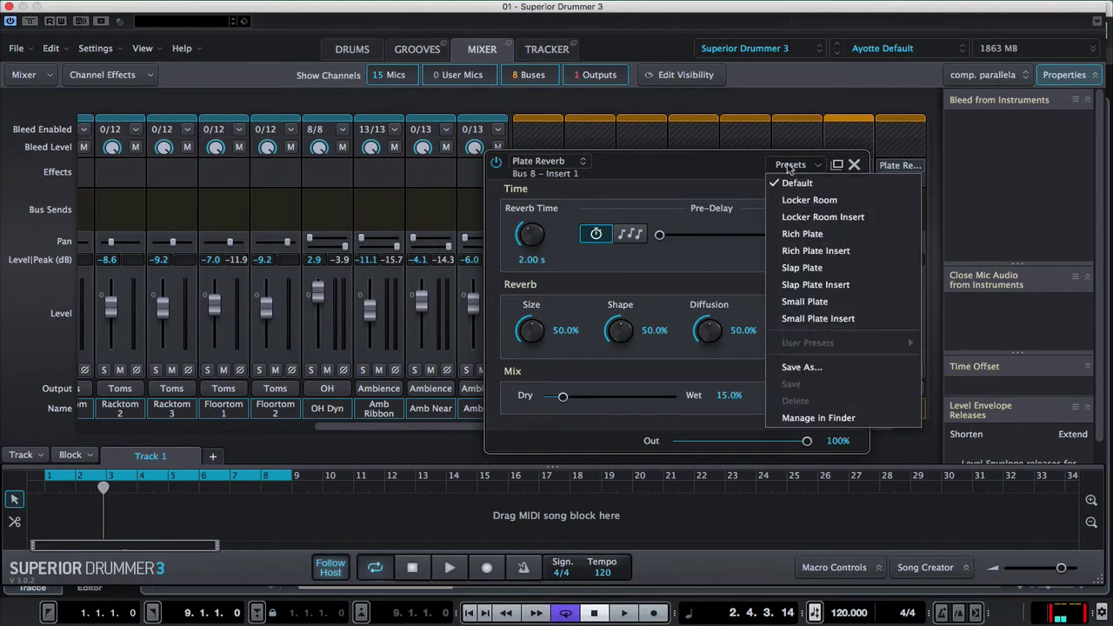
pyautogui.click(795, 235)
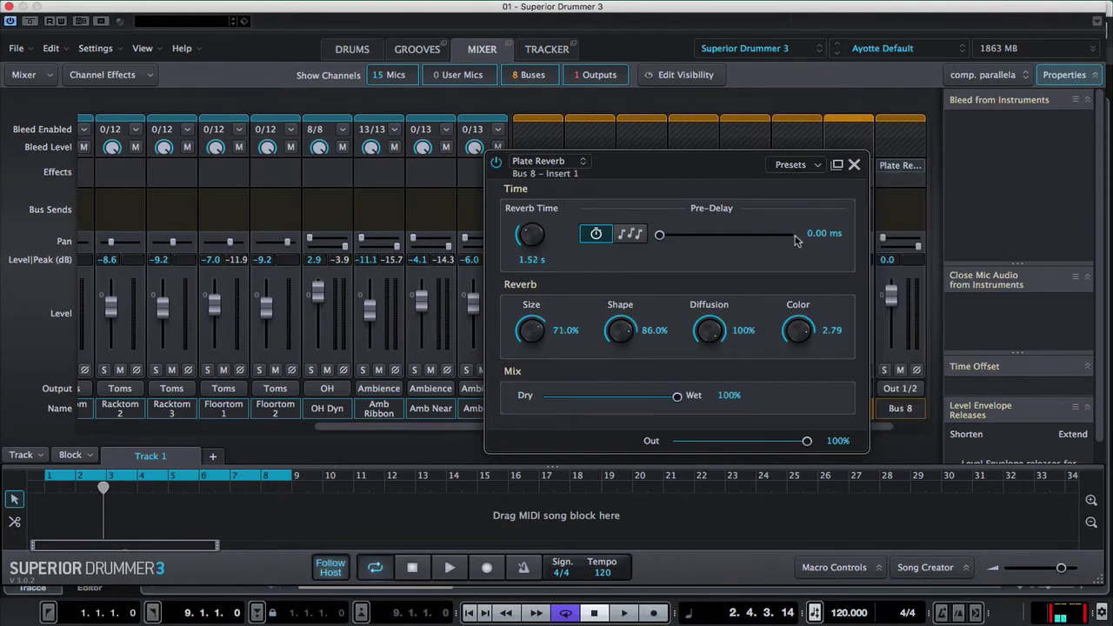
pyautogui.click(856, 166)
# Rename Bus 8 as "snare fx" and lower its level during playback.
pyautogui.doubleClick(898, 409)
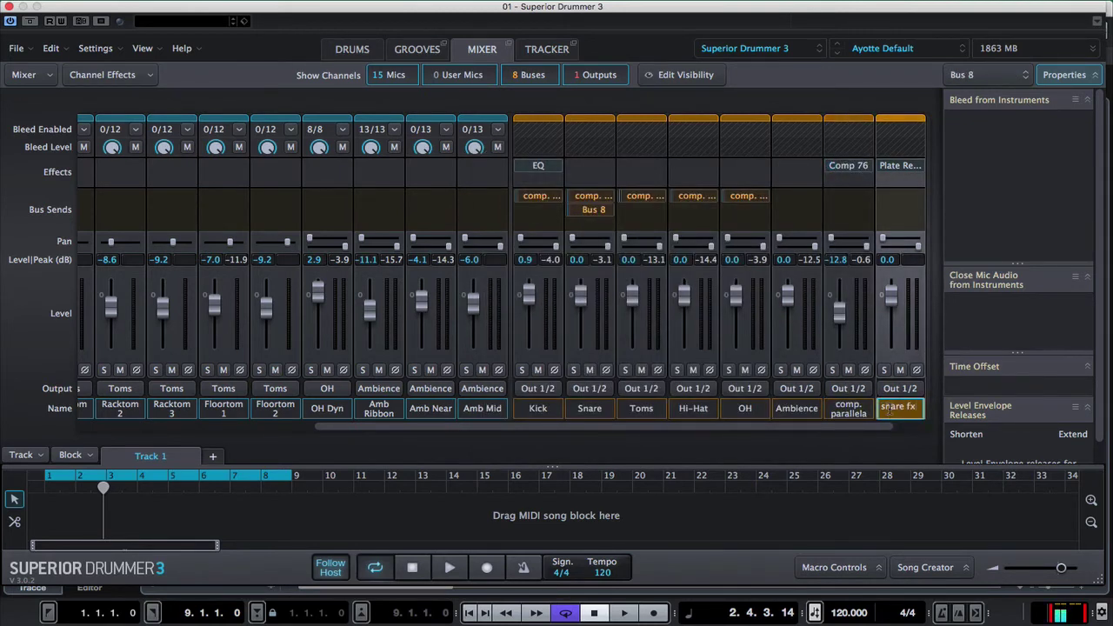
pyautogui.press('Return')
pyautogui.press('space')
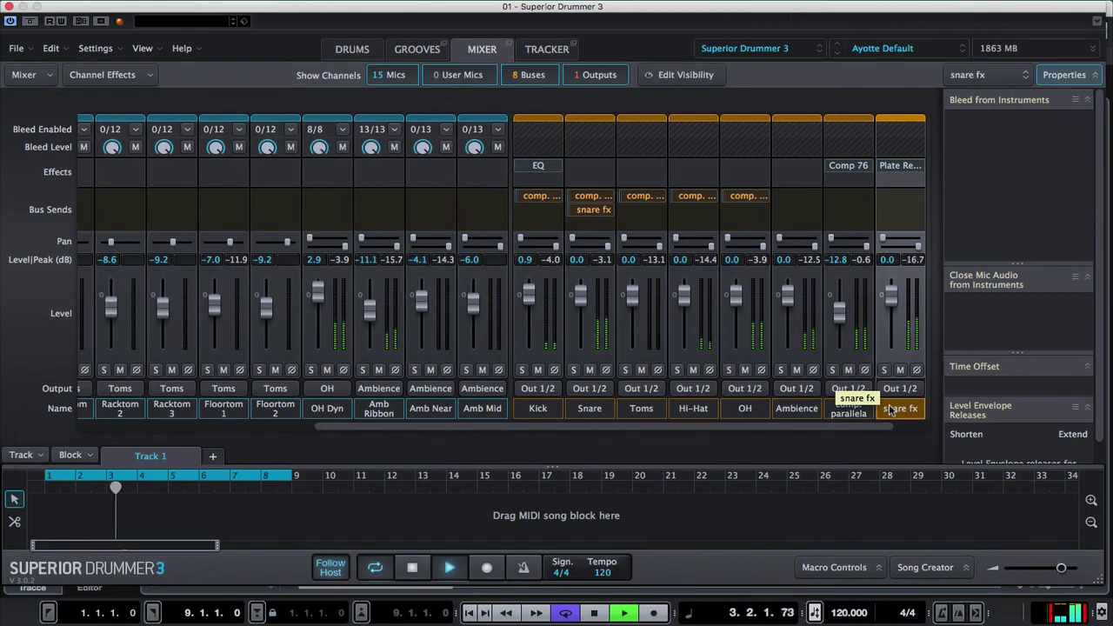
pyautogui.moveTo(890, 296); pyautogui.dragTo(893, 323)
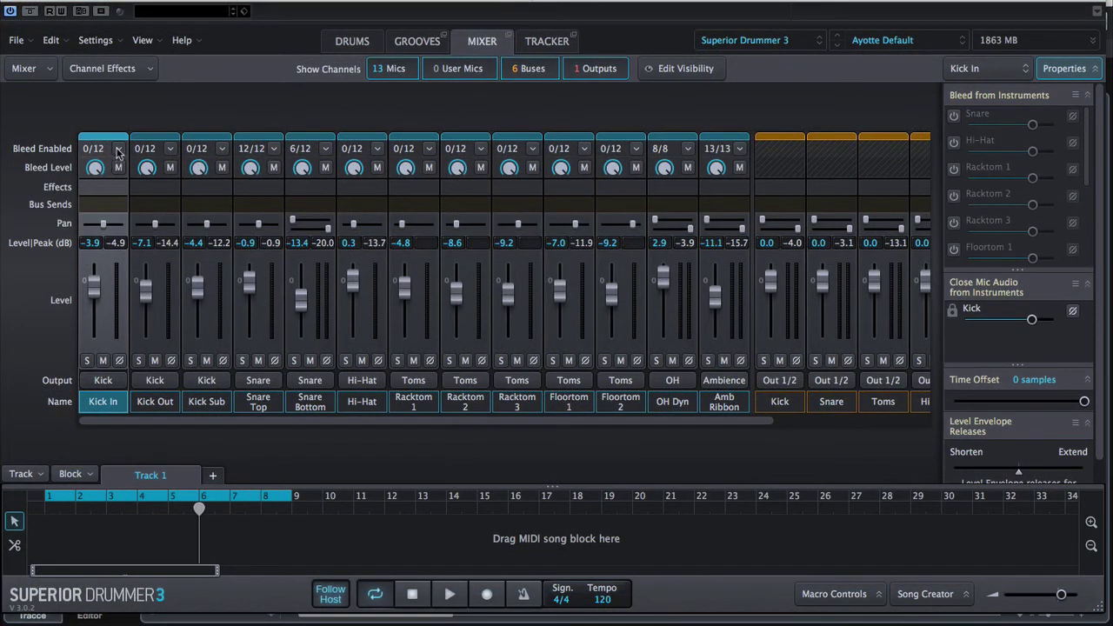
# Enable bleed from all instruments on Kick In and, with it soloed during playback, set its Snare bleed to about -0.9 dB.
pyautogui.click(118, 153)
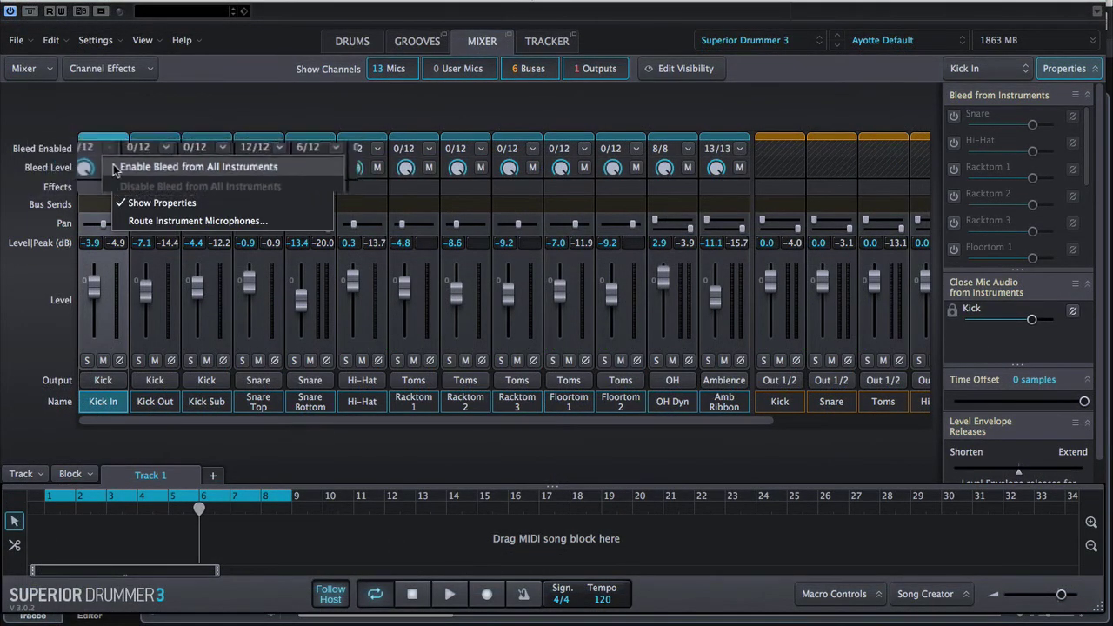
pyautogui.click(116, 167)
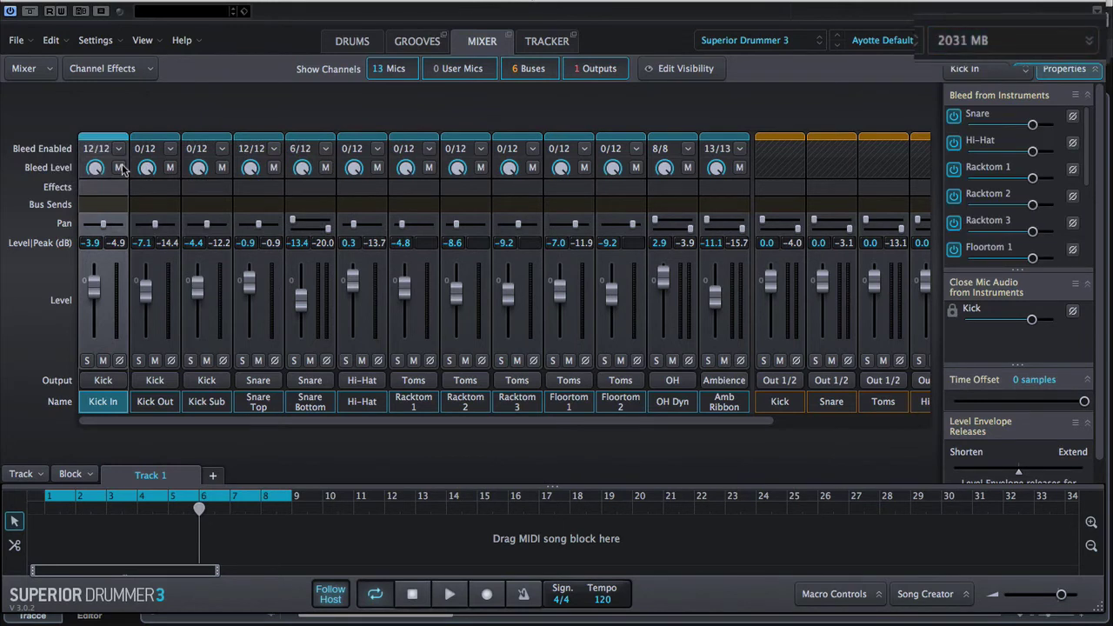
pyautogui.click(87, 360)
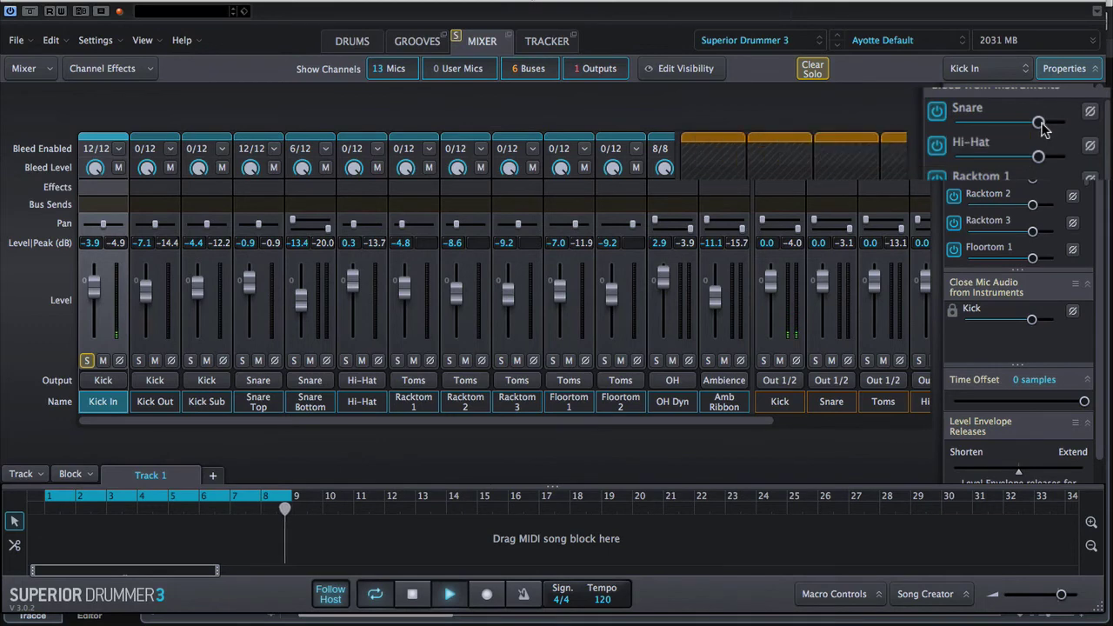
pyautogui.moveTo(1040, 124)
pyautogui.mouseDown()
pyautogui.moveTo(960, 119)
pyautogui.moveTo(1066, 131)
pyautogui.moveTo(1041, 130)
pyautogui.mouseUp()
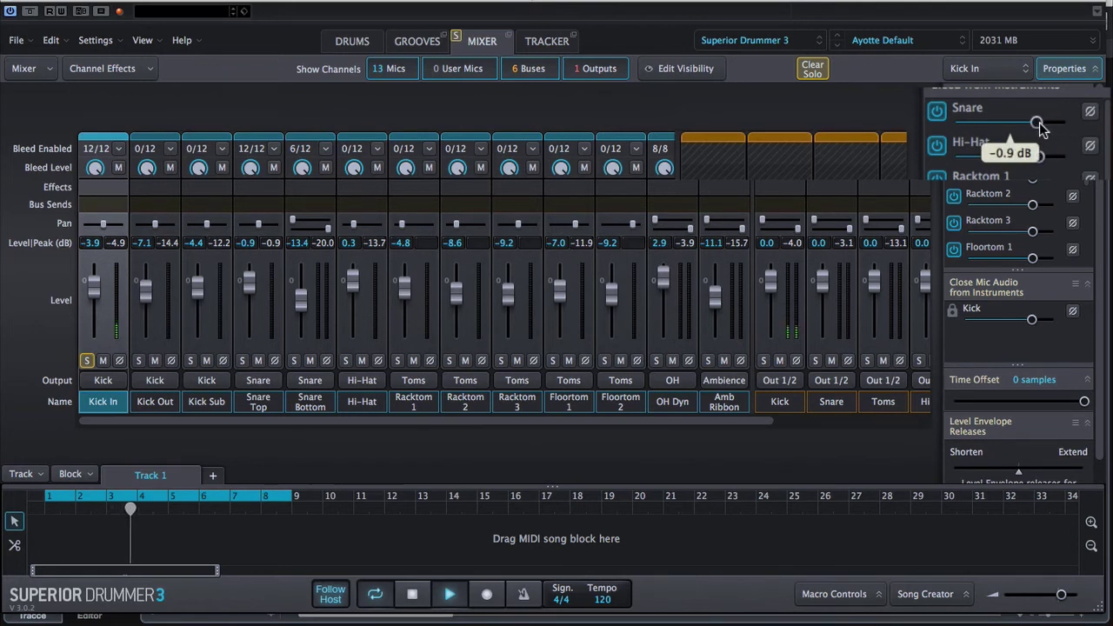
pyautogui.press('space')
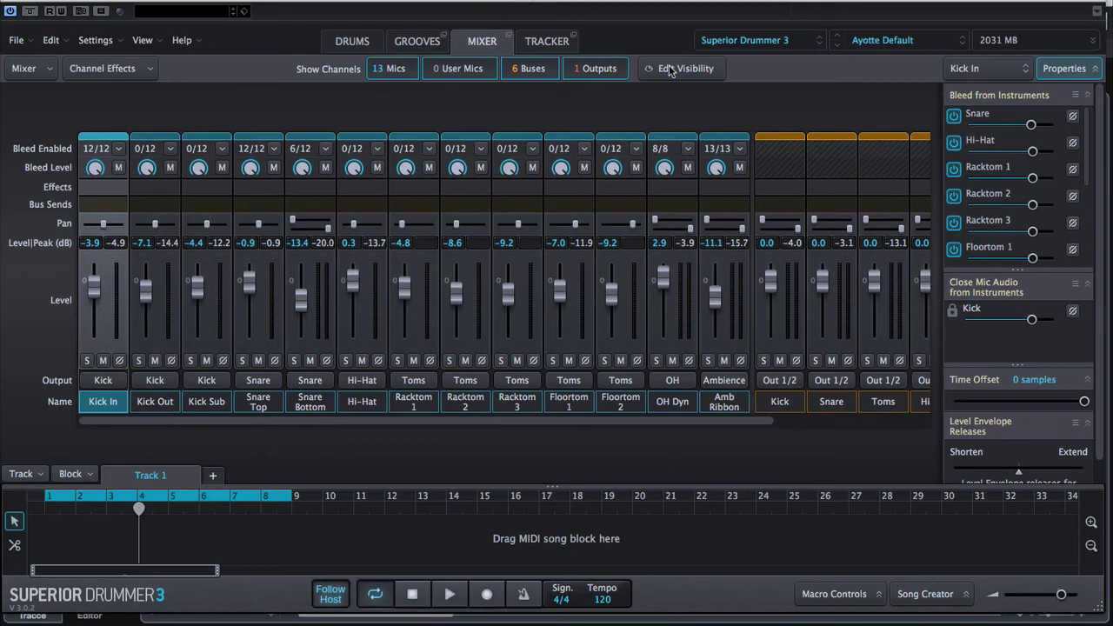
# Unhide the Amb Near and Amb Mid channels and enable bleed from all instruments on both.
pyautogui.click(670, 69)
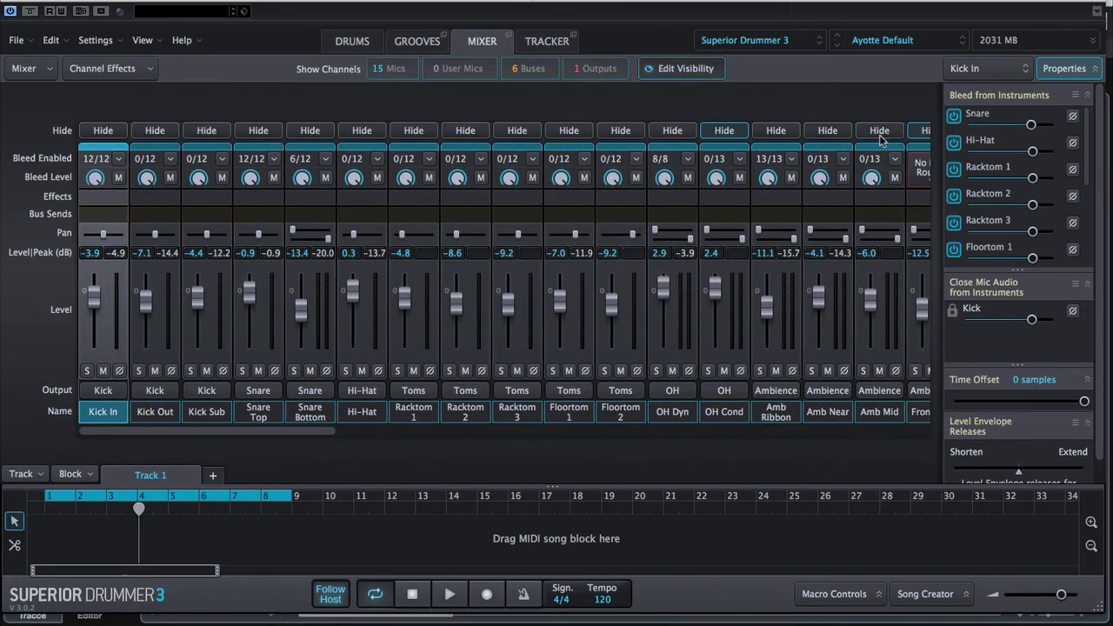
pyautogui.click(704, 73)
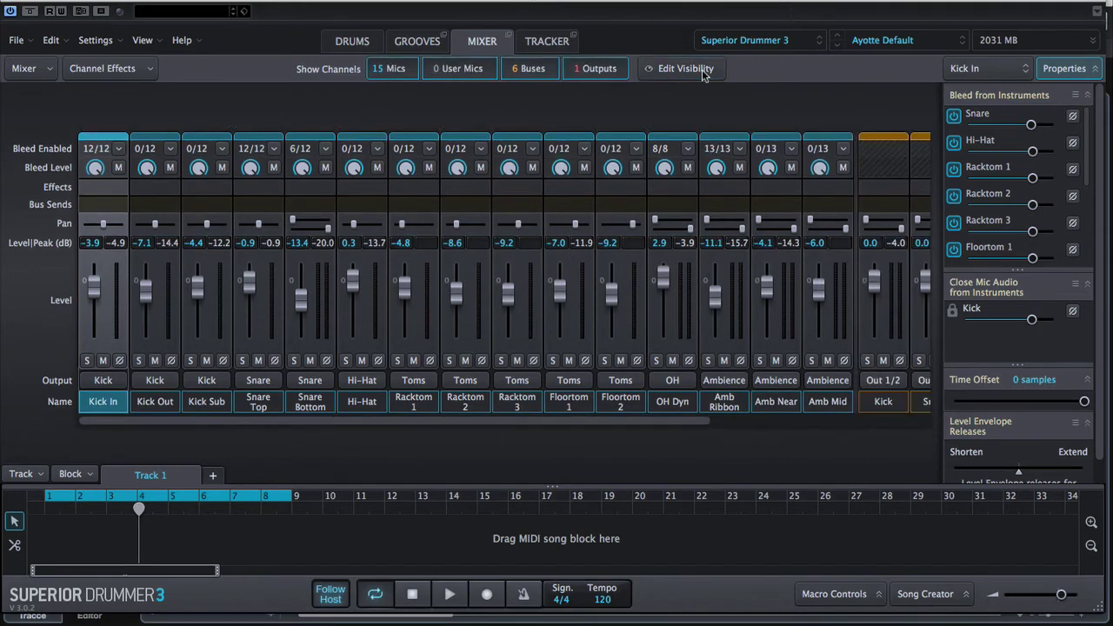
pyautogui.click(827, 401)
pyautogui.rightClick(793, 152)
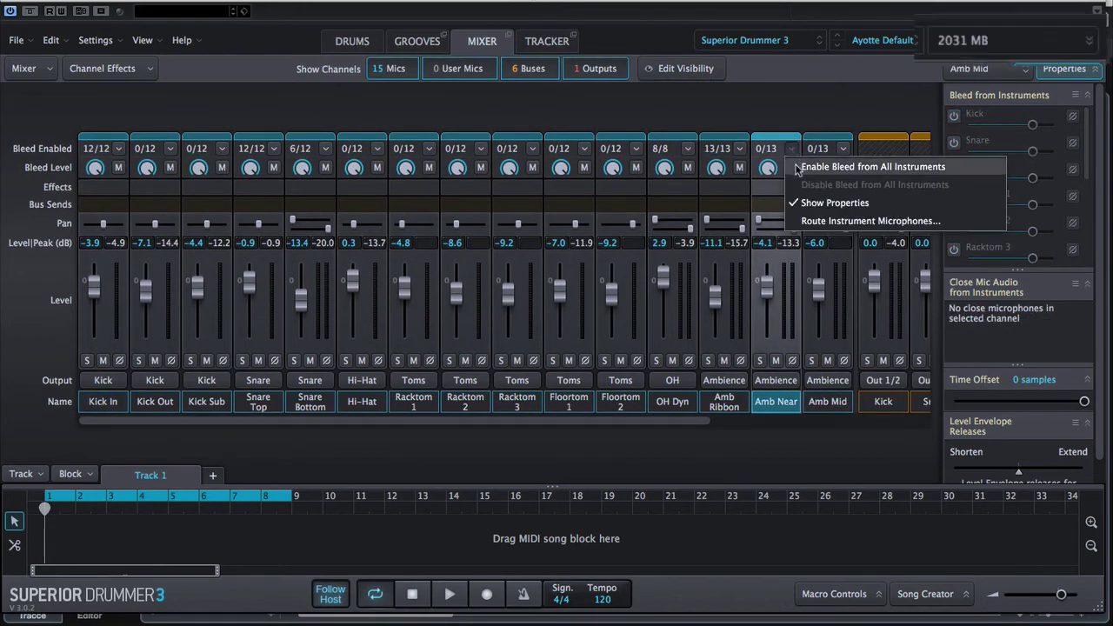
pyautogui.click(796, 167)
pyautogui.rightClick(837, 153)
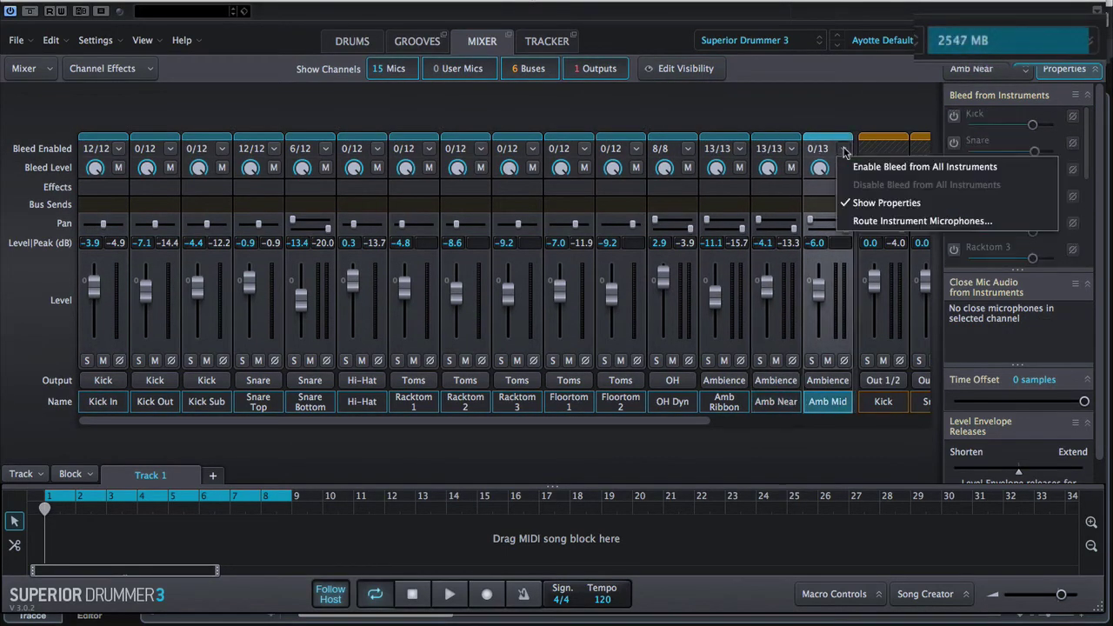
pyautogui.click(844, 167)
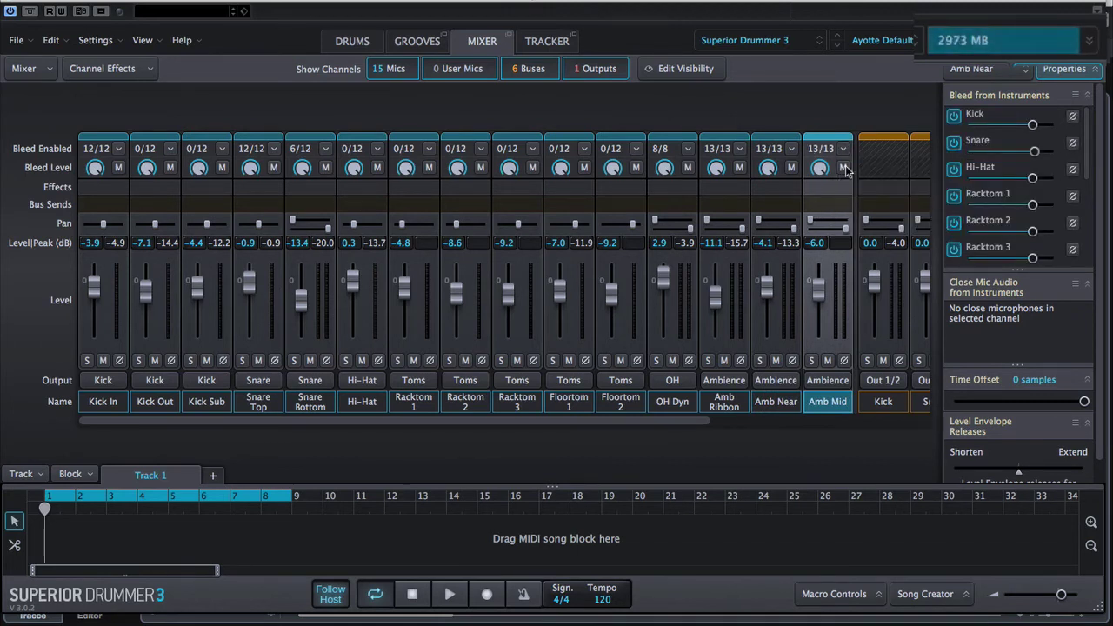
# Solo Amb Mid during playback, raise its Snare bleed level slightly, and release the solo.
pyautogui.click(812, 361)
pyautogui.press('space')
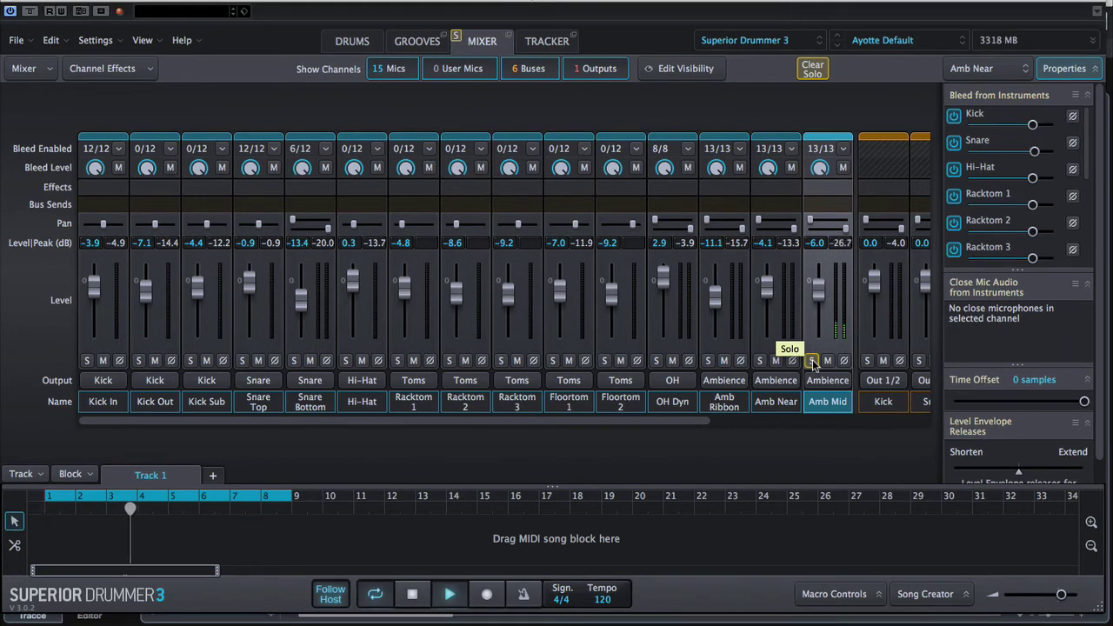
pyautogui.moveTo(1034, 155)
pyautogui.mouseDown()
pyautogui.moveTo(965, 150)
pyautogui.moveTo(1038, 152)
pyautogui.mouseUp()
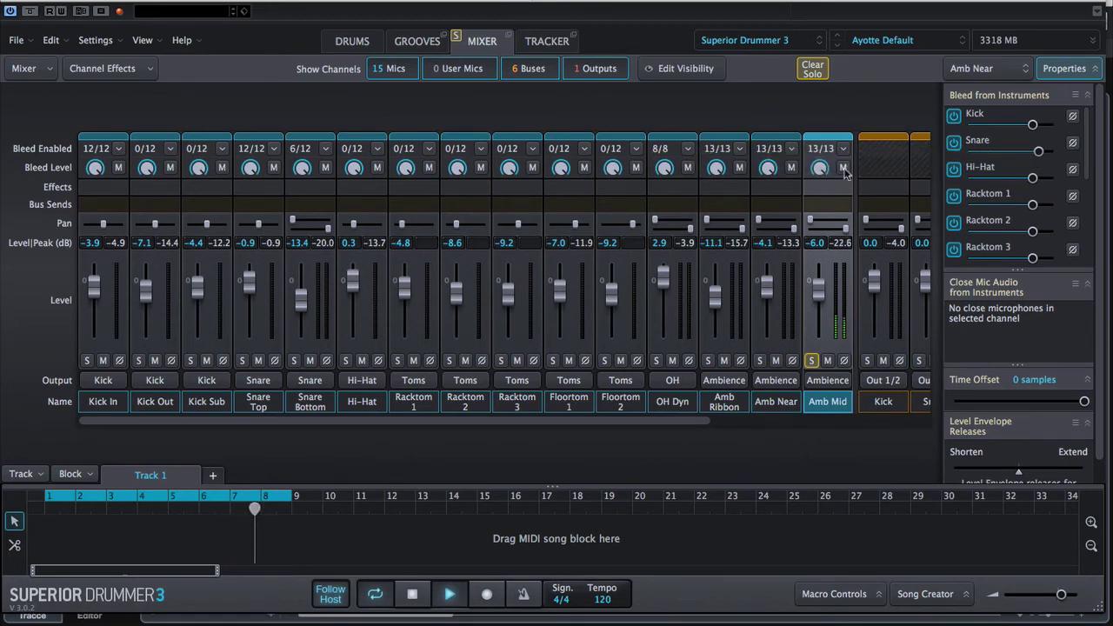
pyautogui.click(810, 360)
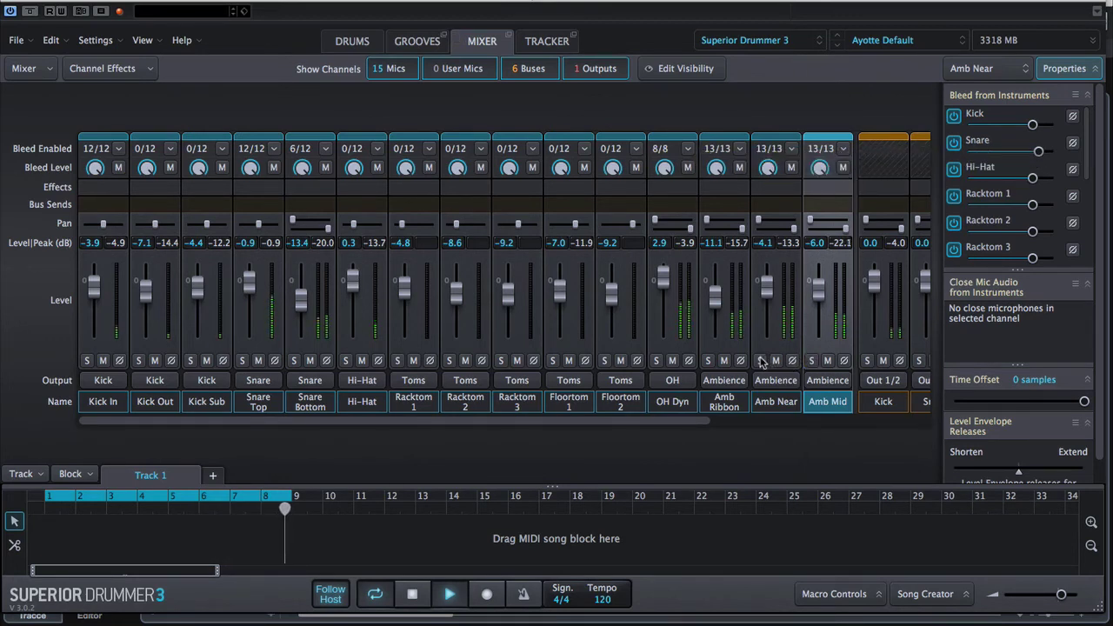
# Solo Amb Near during playback and raise its Kick bleed level.
pyautogui.click(761, 360)
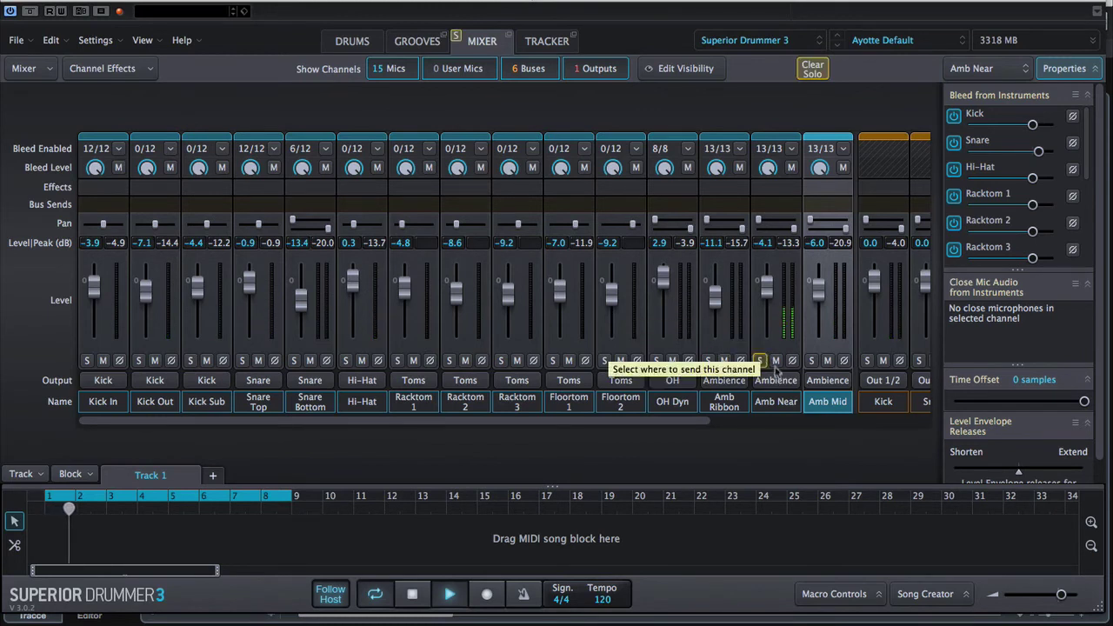
pyautogui.click(776, 343)
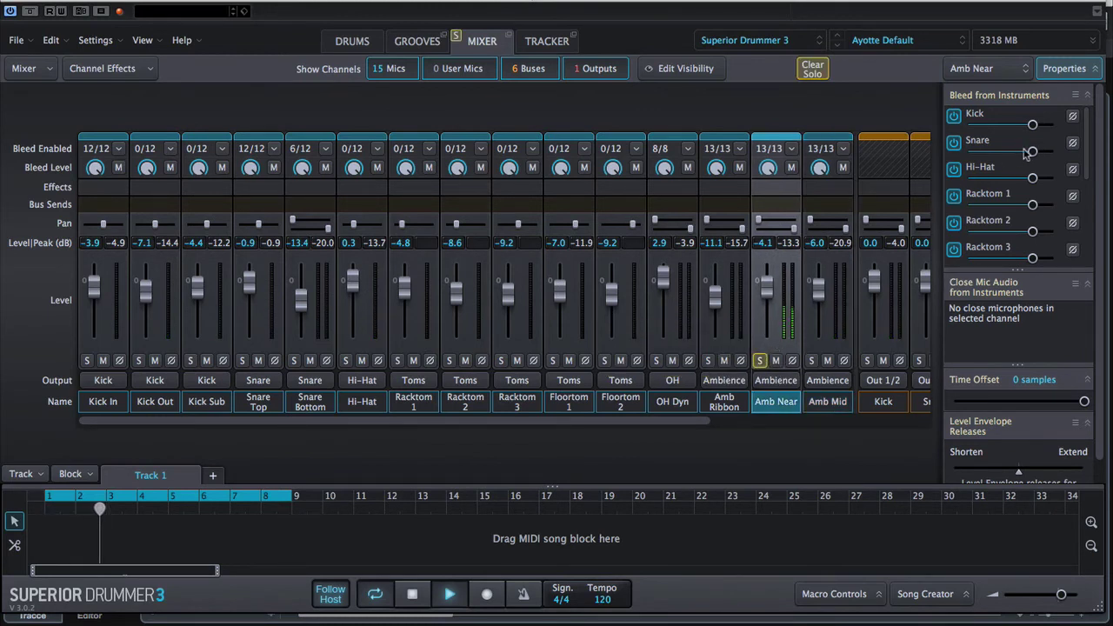
pyautogui.moveTo(1033, 126); pyautogui.dragTo(1055, 123)
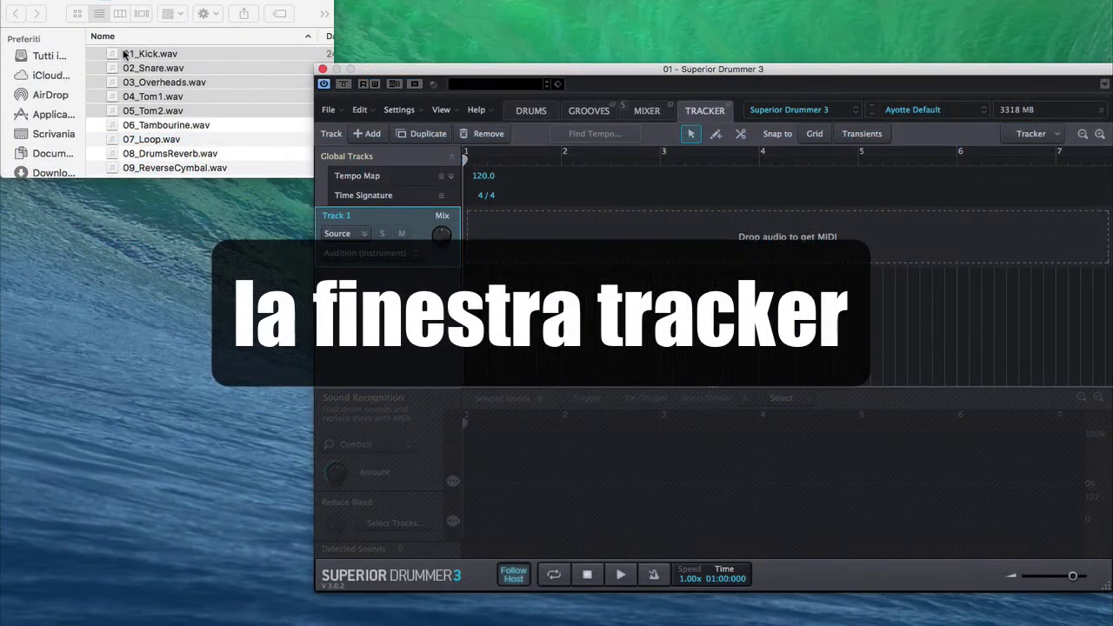
# Import 01_Kick.wav, 02_Snare.wav, 03_Overheads.wav, 04_Tom1.wav and 05_Tom2.wav into the Tracker.
pyautogui.moveTo(110, 54); pyautogui.dragTo(492, 228)
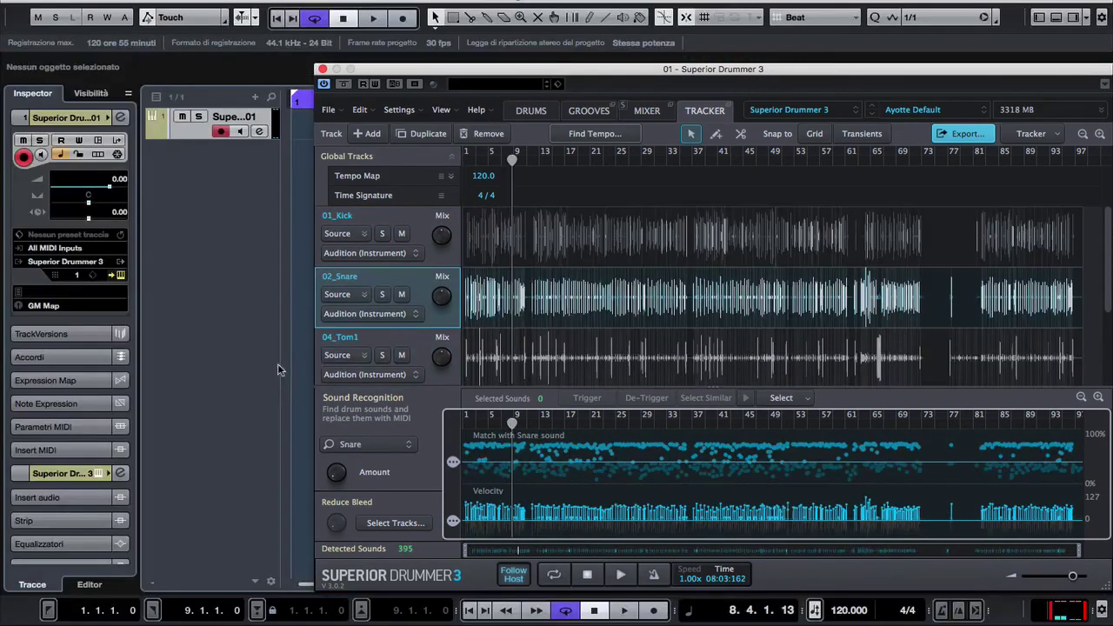
# Solo the 02_Snare track and shift its mix from source audio towards sample audio during playback.
pyautogui.click(383, 295)
pyautogui.press('space')
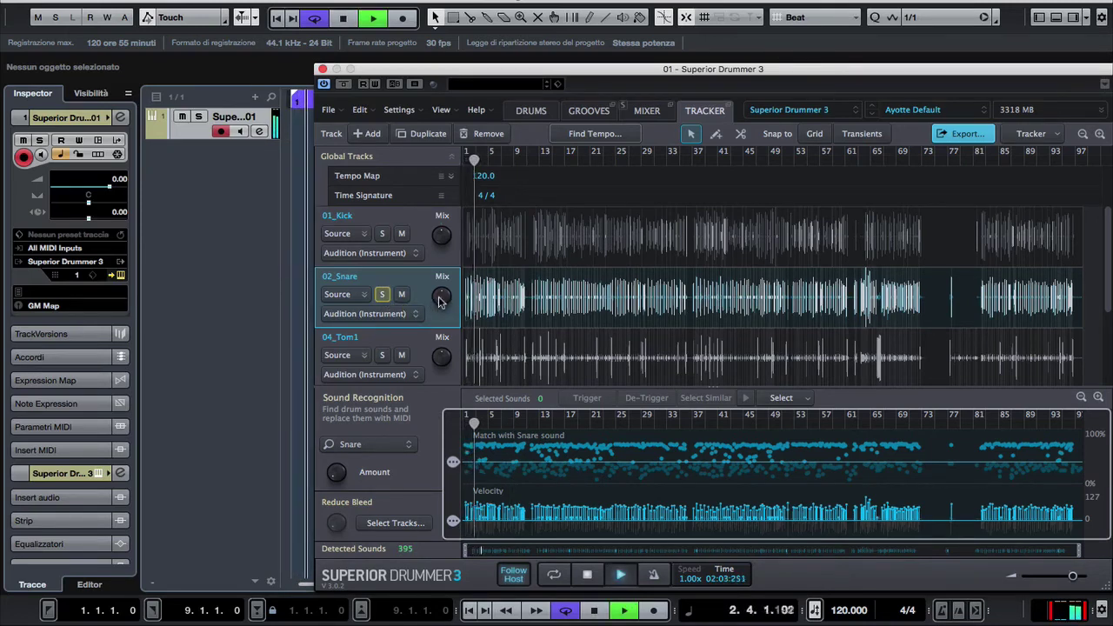
pyautogui.moveTo(442, 293)
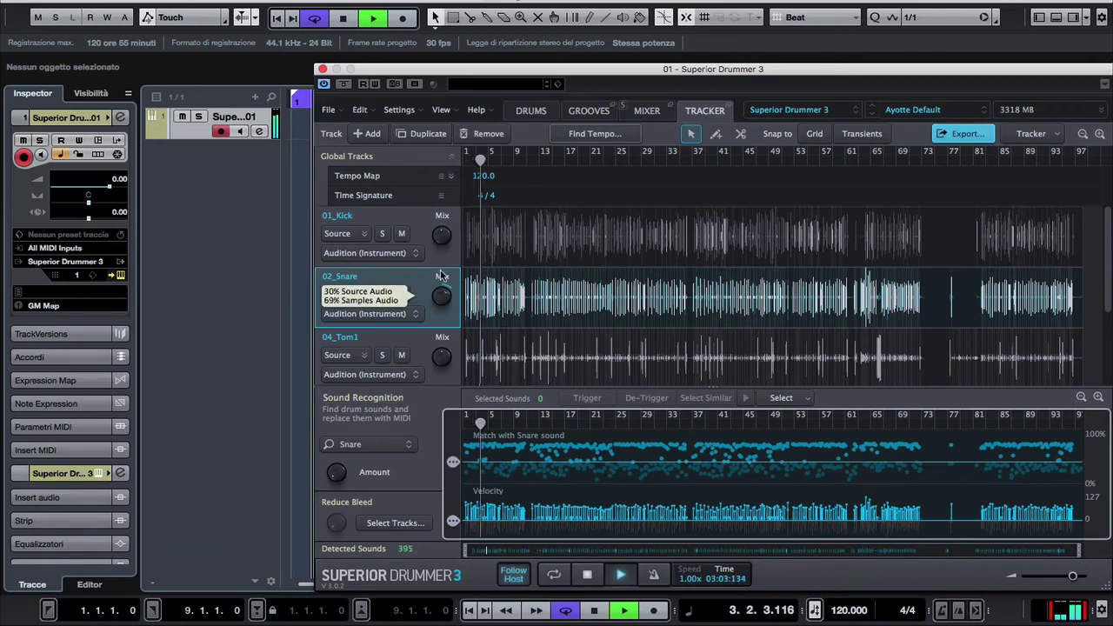
pyautogui.click(382, 294)
pyautogui.press('space')
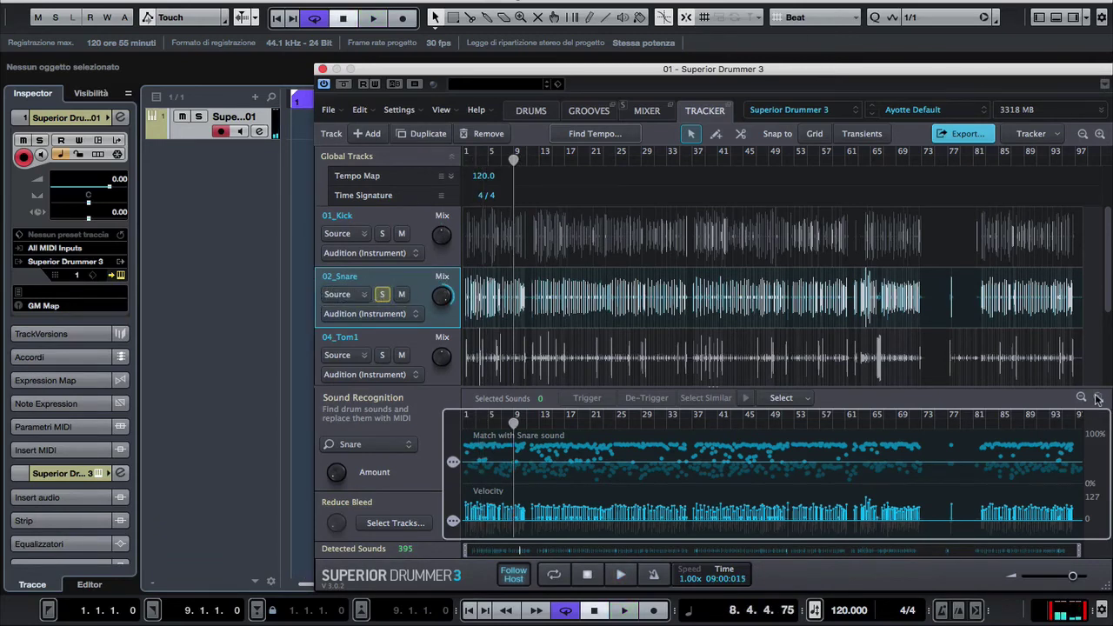
# Raise the Toms match threshold on the 04_Tom1 track, de-trigger the detected hits in bar 1, and audition the track.
pyautogui.click(1098, 398)
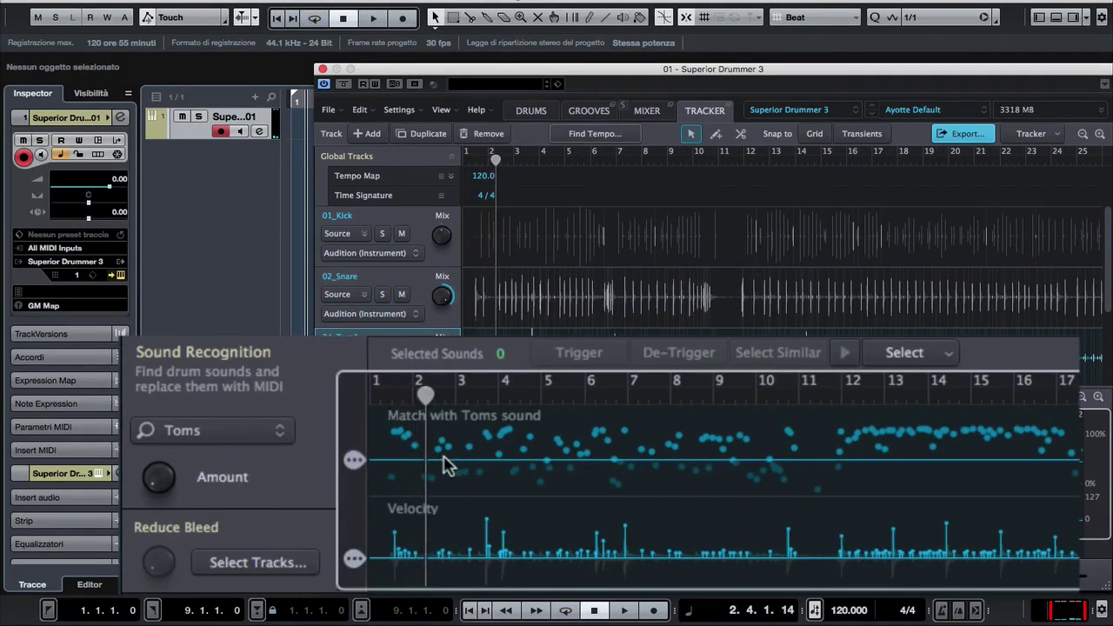
pyautogui.moveTo(360, 461)
pyautogui.mouseDown()
pyautogui.moveTo(362, 430)
pyautogui.moveTo(358, 439)
pyautogui.mouseUp()
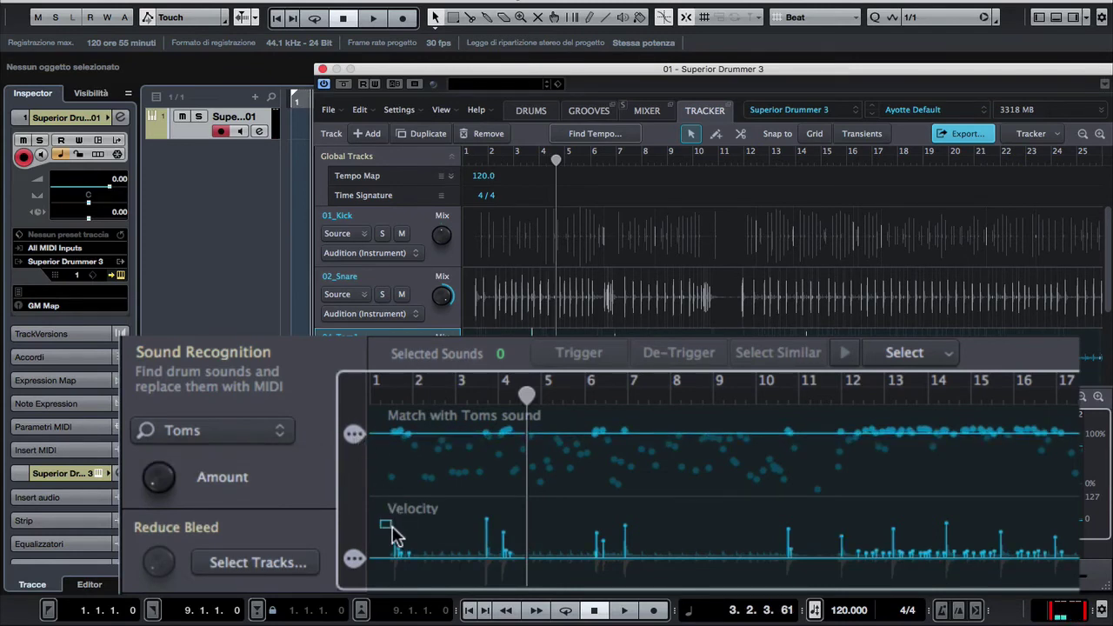
pyautogui.moveTo(391, 532); pyautogui.dragTo(412, 551)
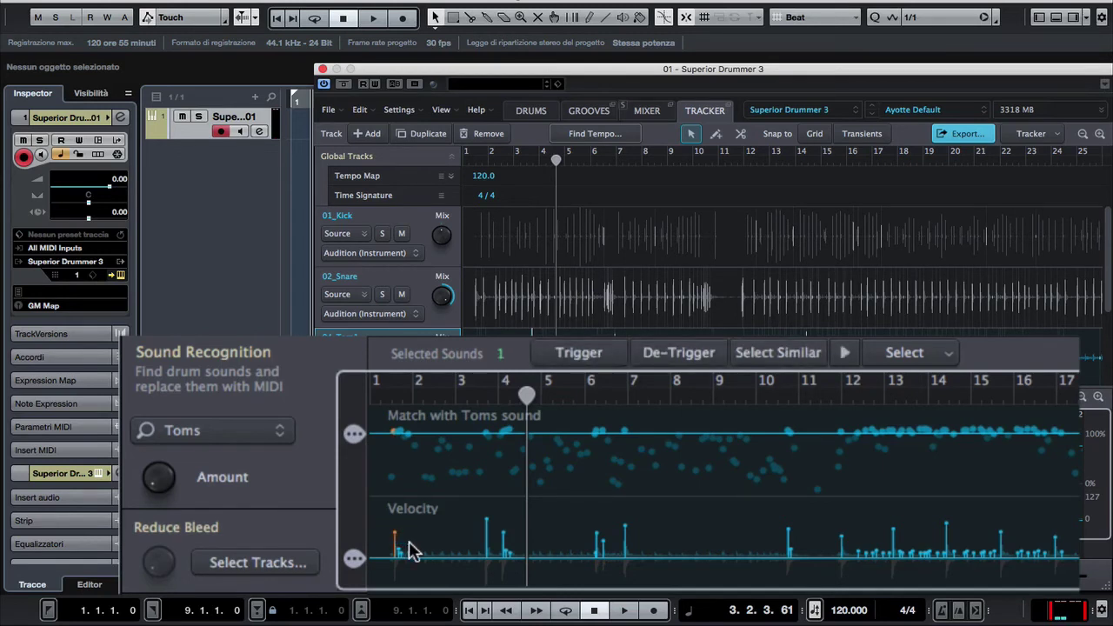
pyautogui.click(684, 345)
pyautogui.moveTo(387, 534); pyautogui.dragTo(414, 556)
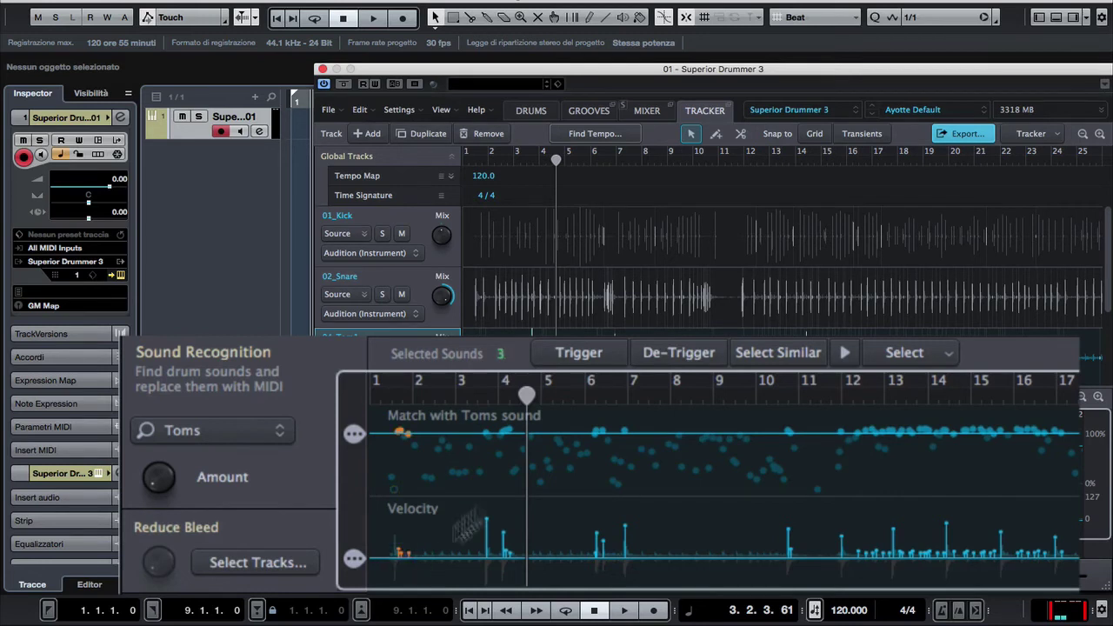
pyautogui.click(677, 355)
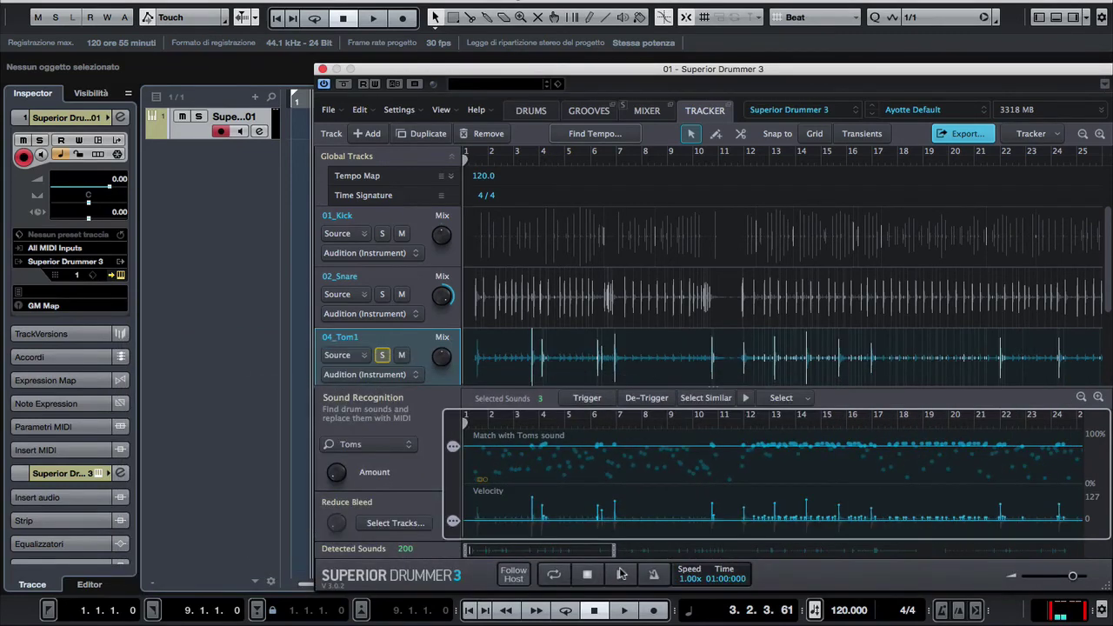
pyautogui.click(622, 573)
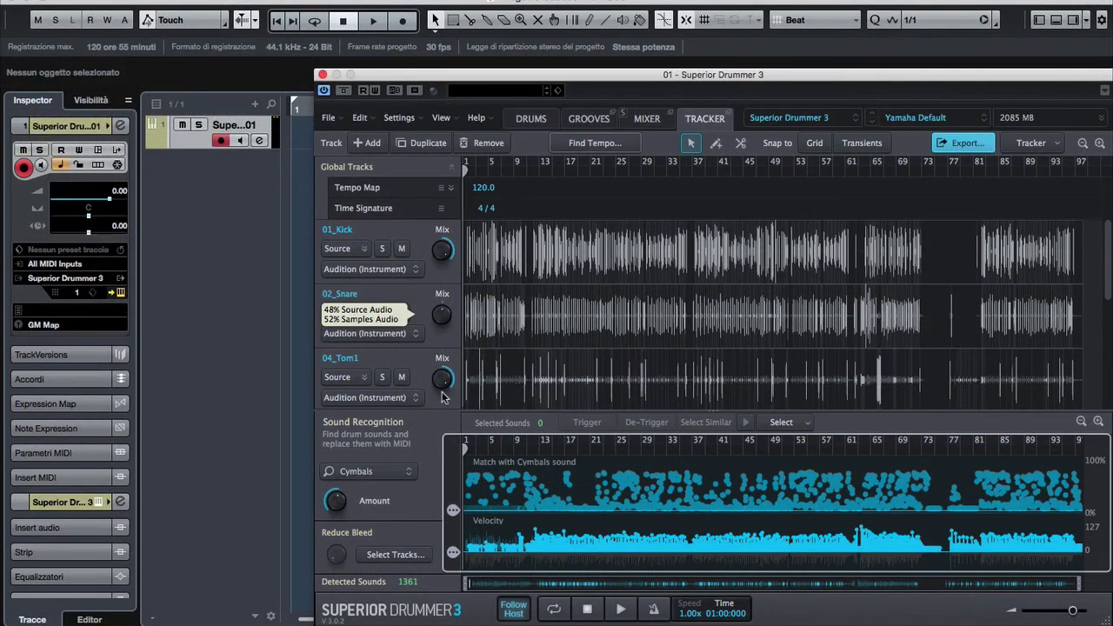
# Play back the soloed 02_Snare track and raise the sample share of its mix.
pyautogui.press('space')
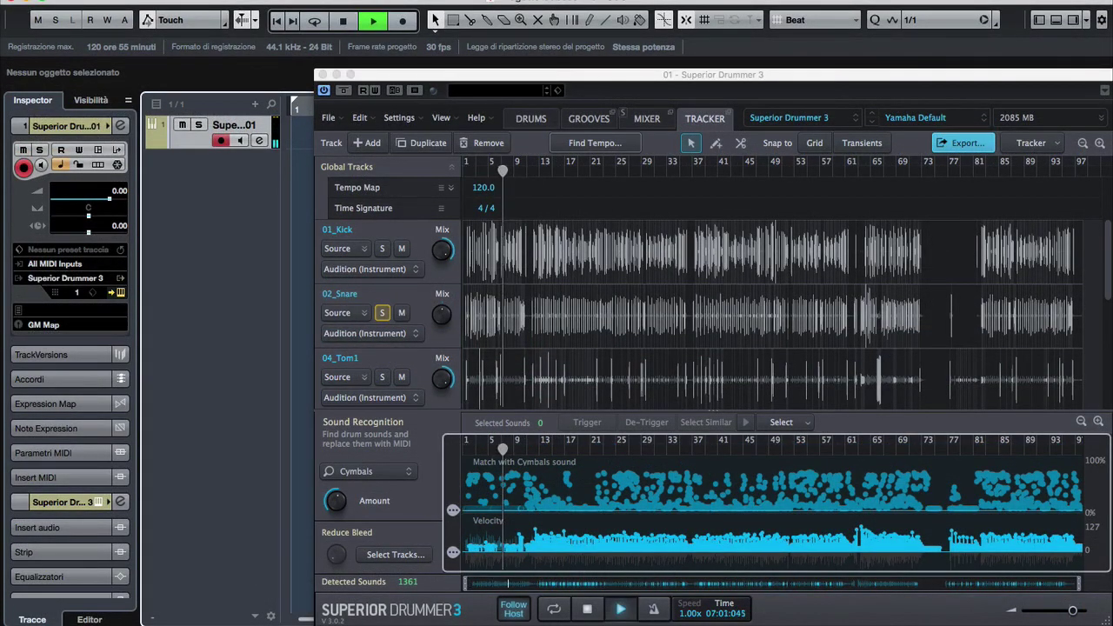
pyautogui.moveTo(441, 314); pyautogui.dragTo(428, 224)
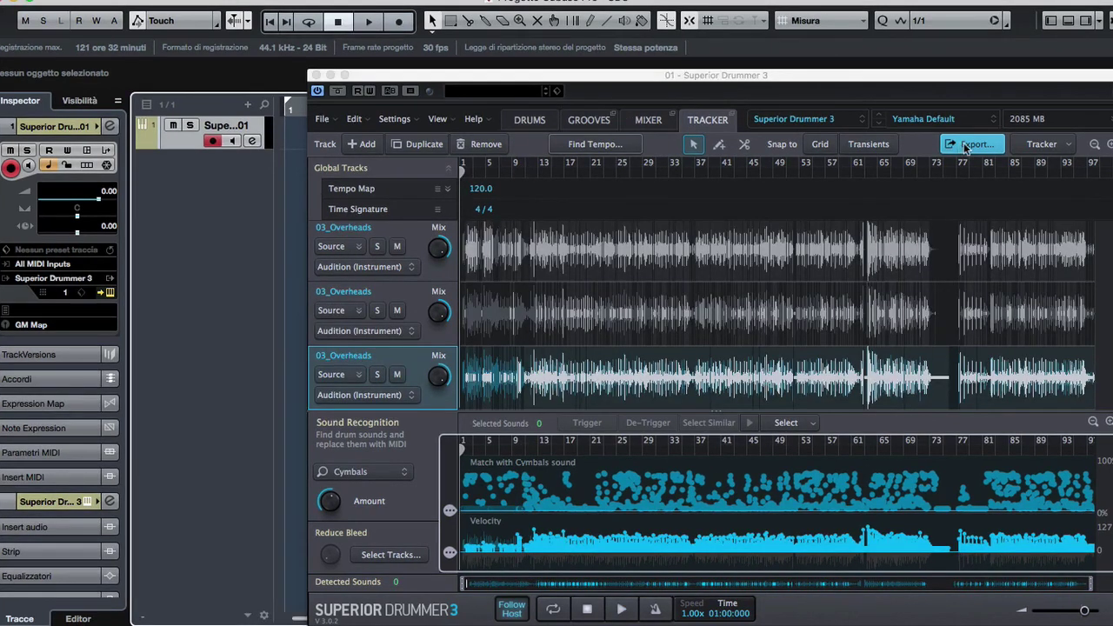
# Export the Tracker's combined MIDI to the song track and align the block to bar 1.
pyautogui.click(965, 146)
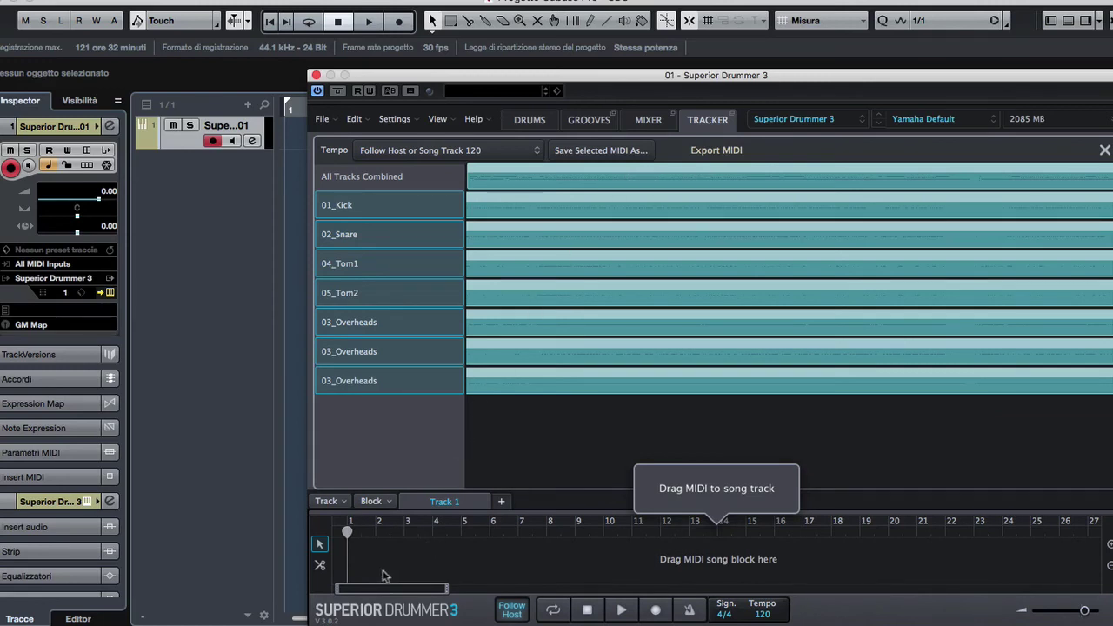
pyautogui.moveTo(379, 560); pyautogui.dragTo(380, 560)
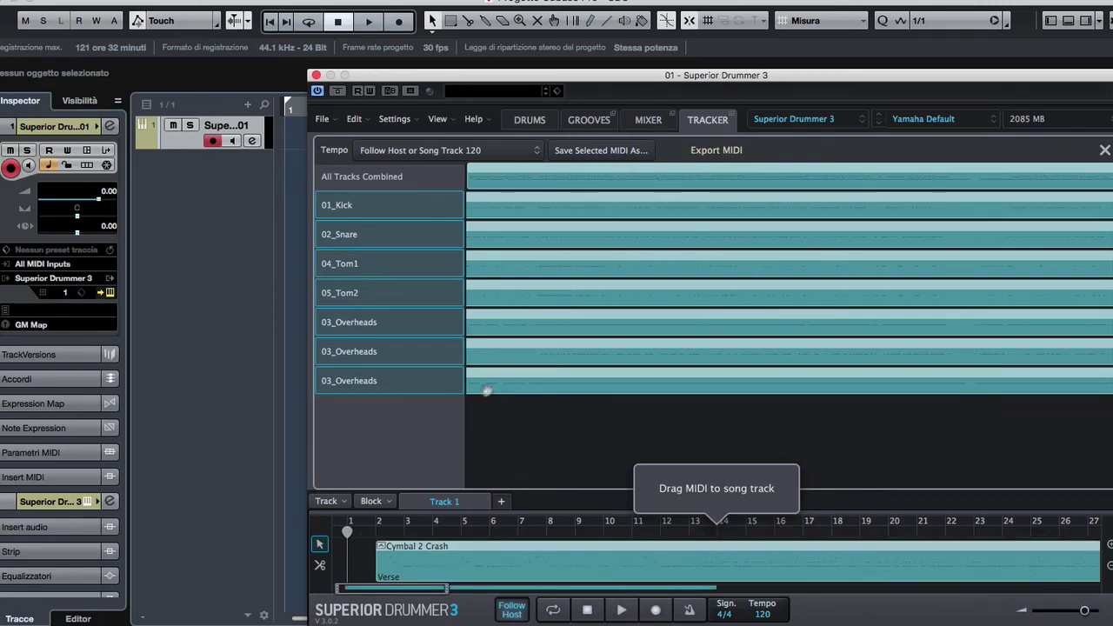
pyautogui.moveTo(412, 565); pyautogui.dragTo(369, 563)
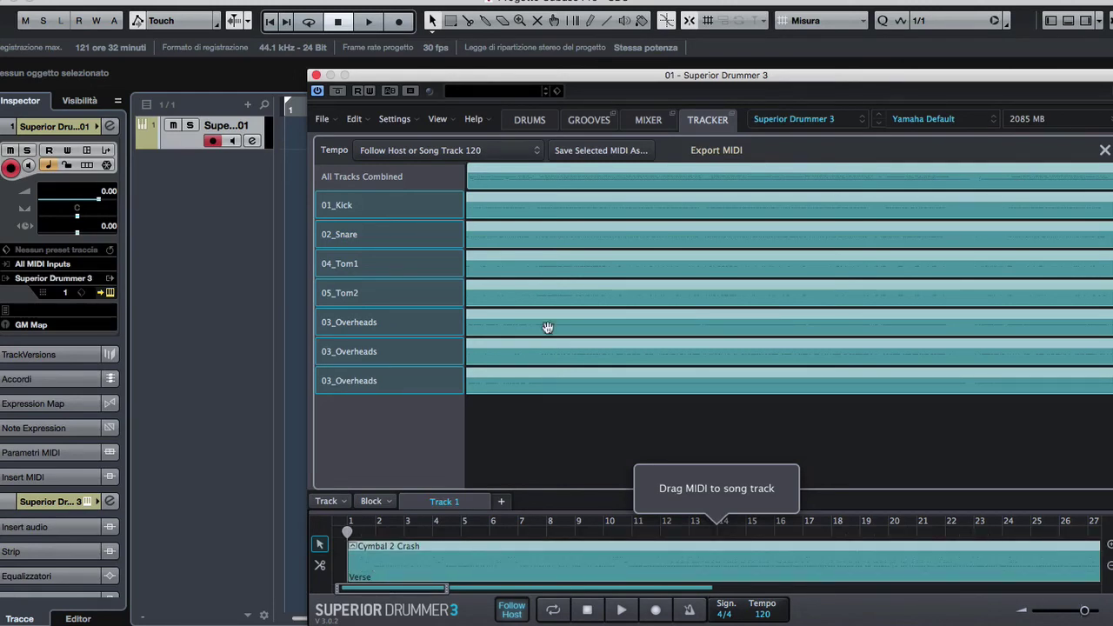
# Move the plug-in window aside and place the song block on the Cubase instrument track at bar 1.
pyautogui.moveTo(491, 83); pyautogui.dragTo(668, 74)
pyautogui.moveTo(555, 548); pyautogui.dragTo(295, 139)
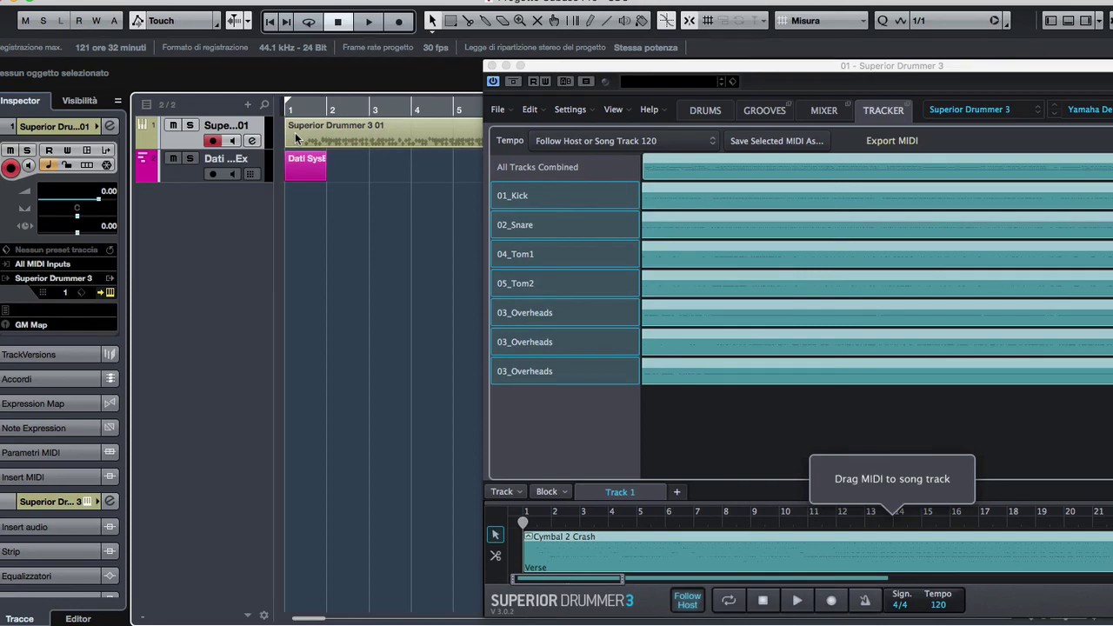